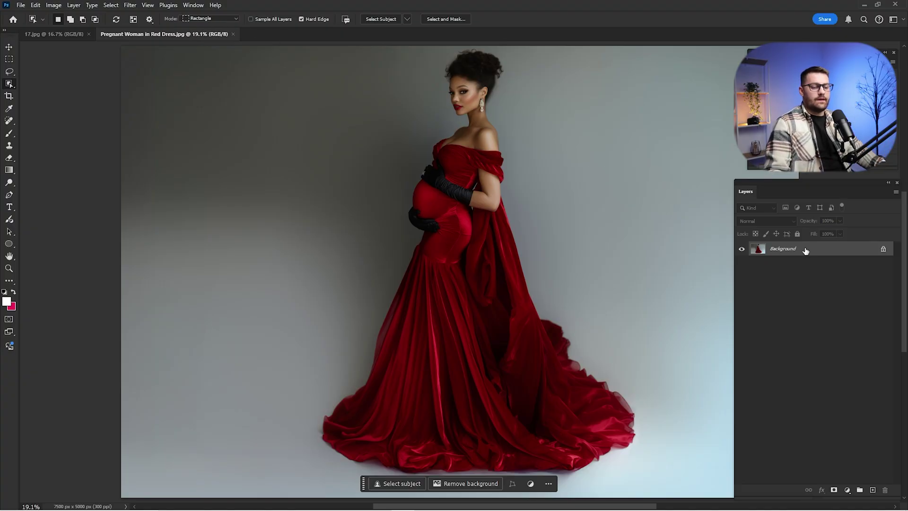
Duplicate the Background layer twice
left_click_drag(789, 252, 872, 490)
left_click_drag(810, 254, 872, 490)
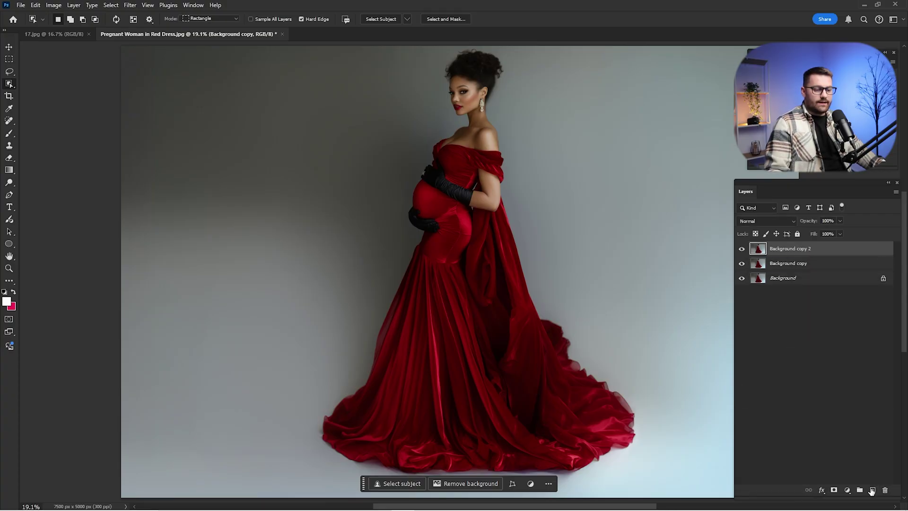
Select the woman in the red dress with the Object Selection tool, with Select Subject set to Cloud (Detailed results)
right_click(15, 85)
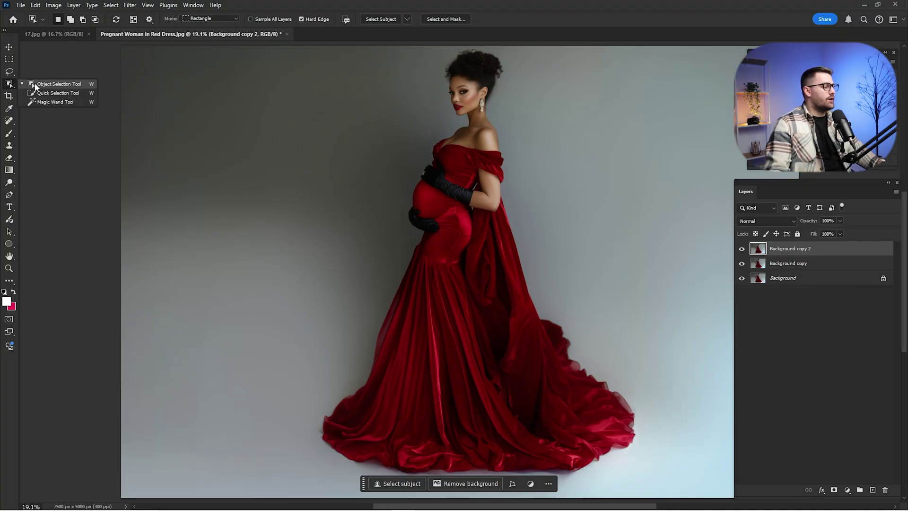
left_click(57, 83)
left_click(407, 19)
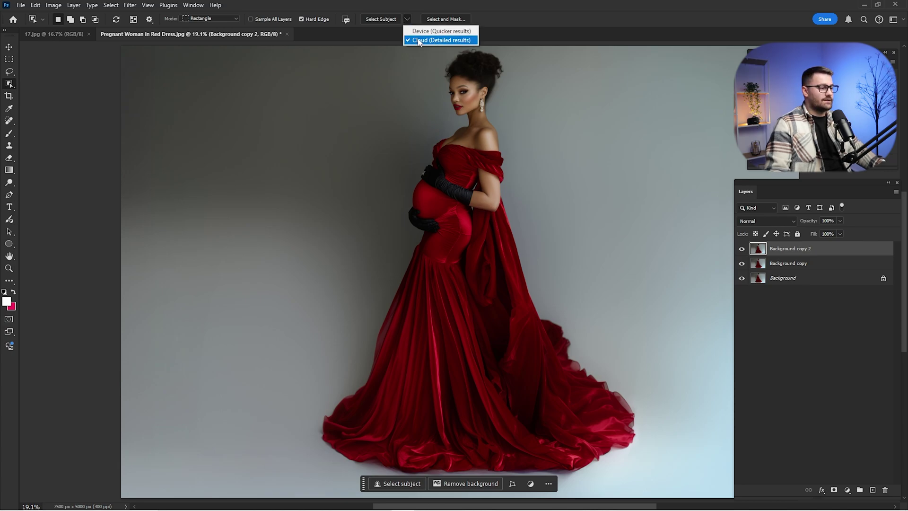
left_click(419, 41)
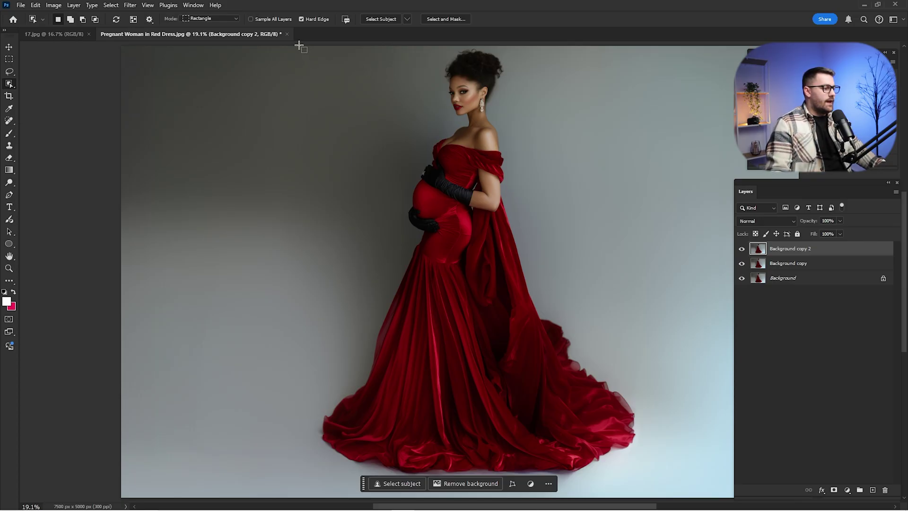
left_click_drag(298, 46, 661, 497)
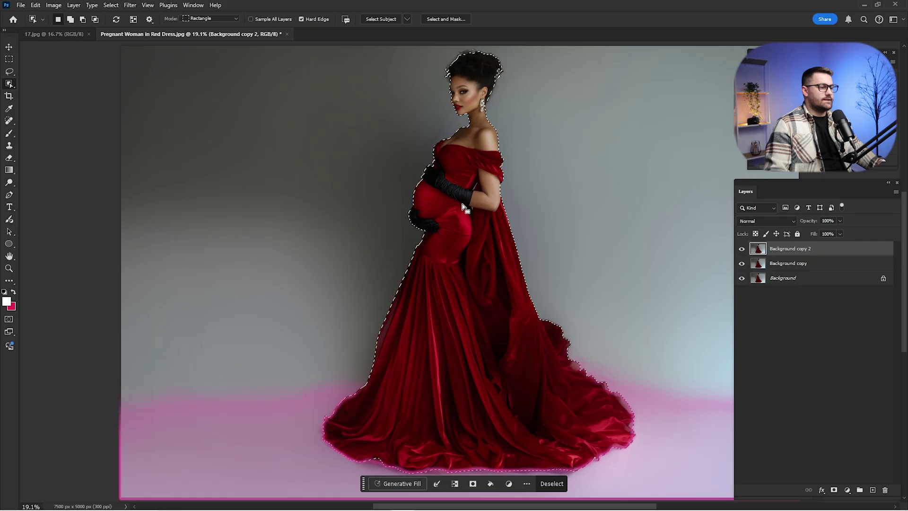
Open the selection in Select and Mask and examine the edges of the hair up close
left_click(435, 19)
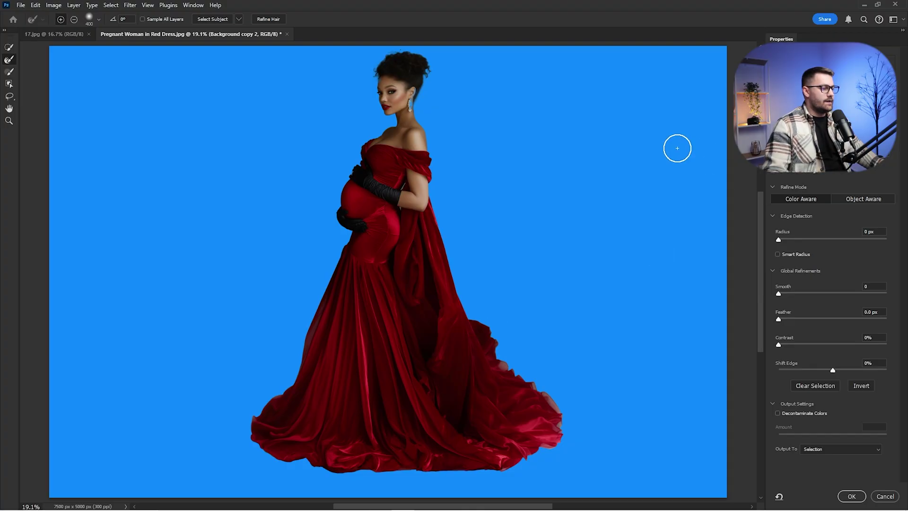
key("z")
mouse_move(378, 63)
left_mouse_down()
mouse_move(403, 87)
mouse_move(473, 103)
mouse_move(367, 205)
left_mouse_up()
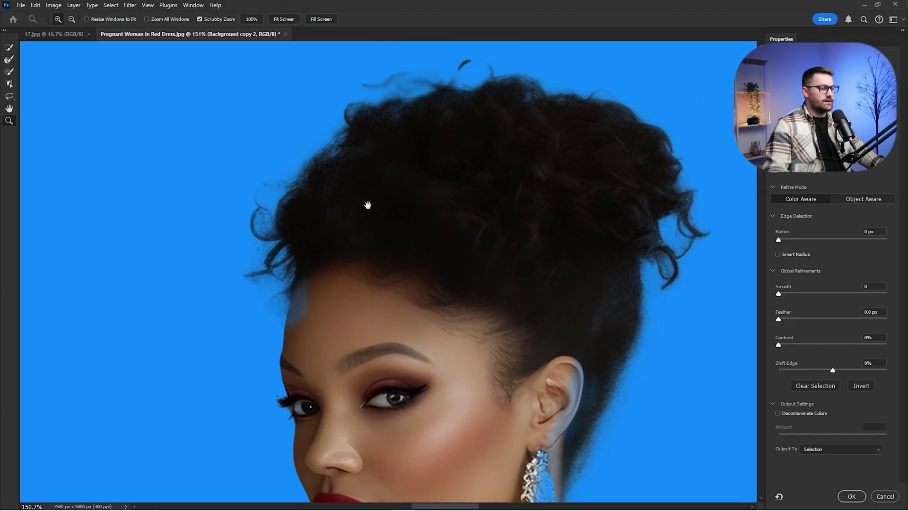
key("r")
key("z")
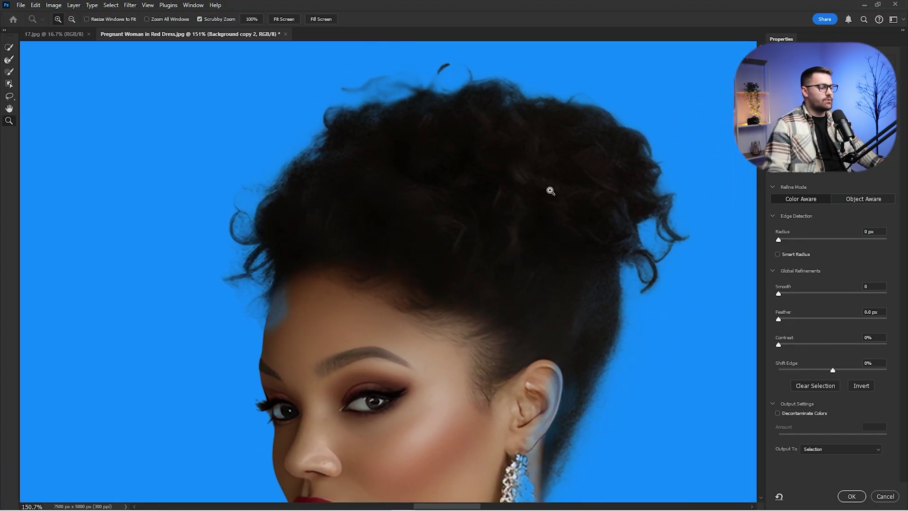
Refine the sheer edges of the dress's right train and lower-left hem with a 250 px Refine Edge brush
left_click_drag(548, 194, 487, 213)
key("r")
left_click_drag(558, 468, 471, 52)
left_click_drag(615, 397, 463, 183)
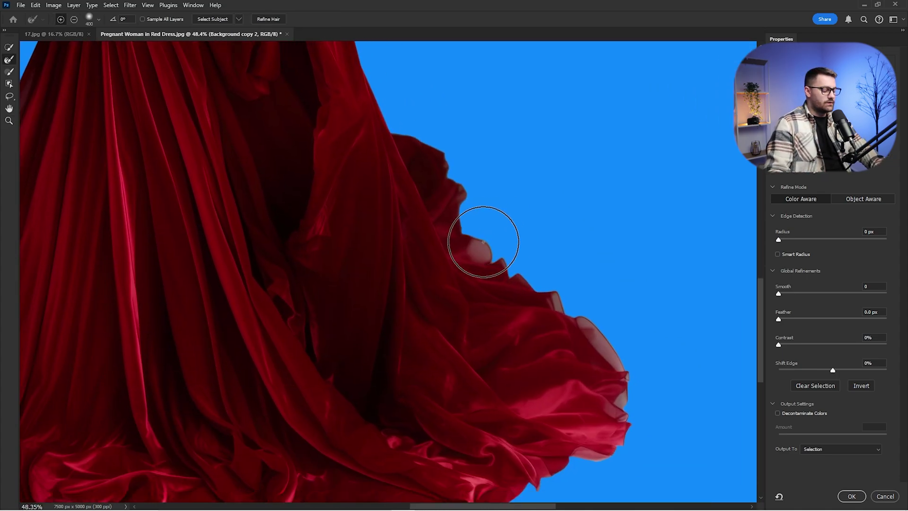
key("bracketleft")
key("bracketleft")
key("bracketleft")
left_click(482, 246)
mouse_move(482, 246)
left_mouse_down()
mouse_move(588, 305)
mouse_move(584, 329)
mouse_move(618, 392)
mouse_move(601, 421)
mouse_move(622, 266)
mouse_move(621, 301)
left_mouse_up()
mouse_move(457, 329)
left_mouse_down()
mouse_move(594, 360)
mouse_move(695, 413)
left_mouse_up()
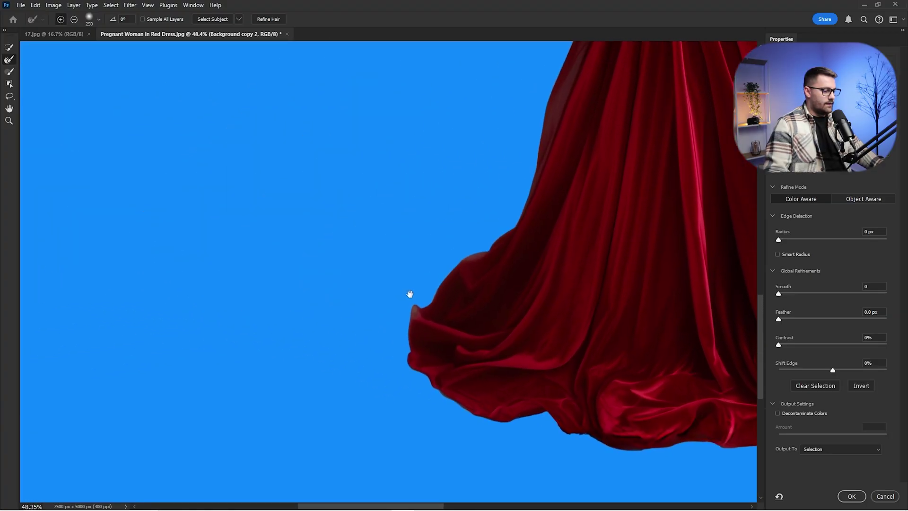
mouse_move(407, 326)
left_mouse_down()
mouse_move(414, 308)
mouse_move(482, 256)
mouse_move(472, 256)
left_mouse_up()
Refine the sheer left side of the skirt with a 500 px Refine Edge brush and accept the selection
left_click_drag(551, 127, 462, 294)
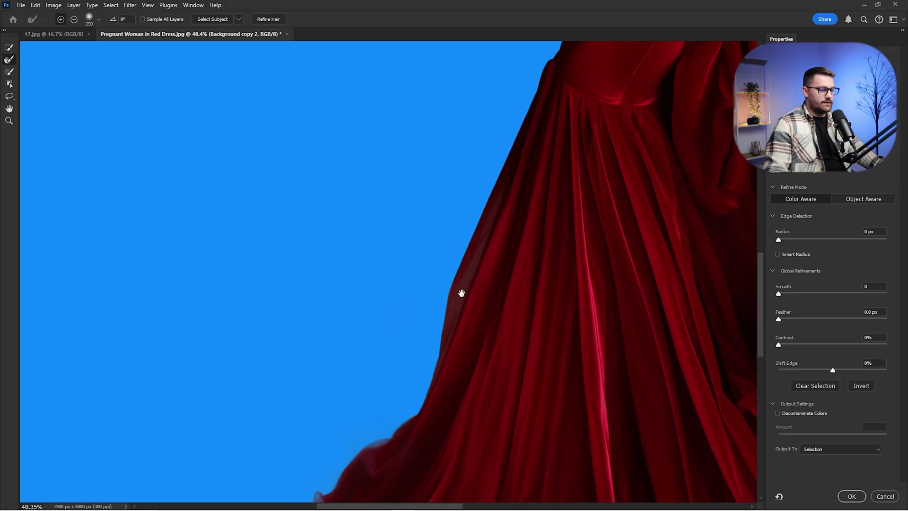
left_click_drag(515, 203, 478, 319)
left_click_drag(535, 166, 513, 144)
key("bracketright")
key("bracketright")
key("bracketright")
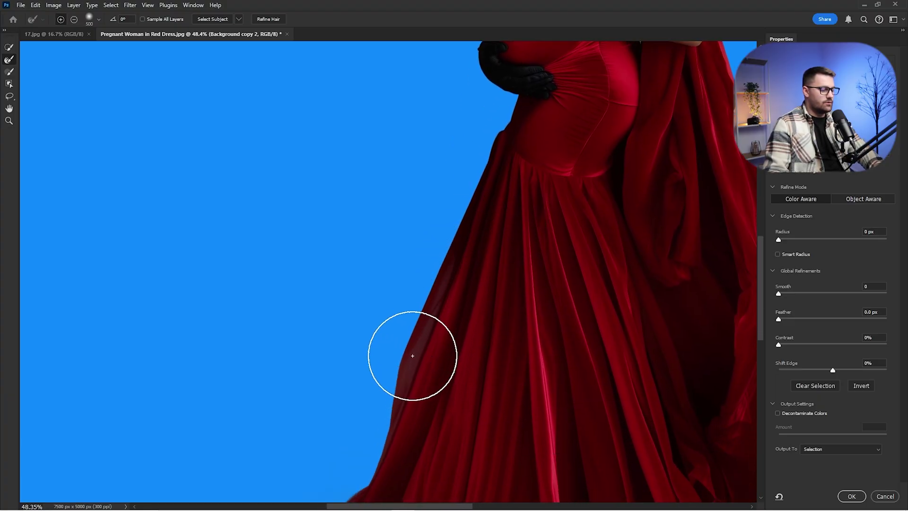
left_click(414, 358)
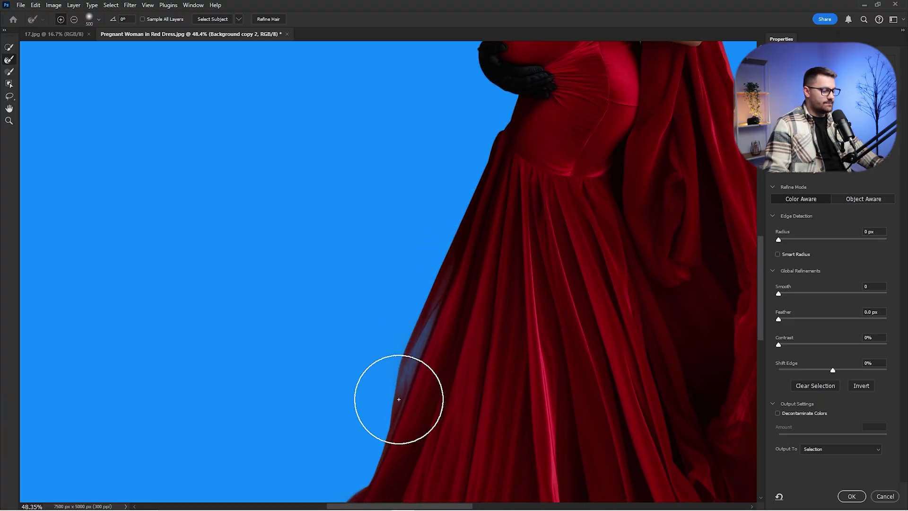
left_click_drag(448, 280, 401, 459)
left_click_drag(495, 160, 395, 438)
scroll(456, 343, "up", 2)
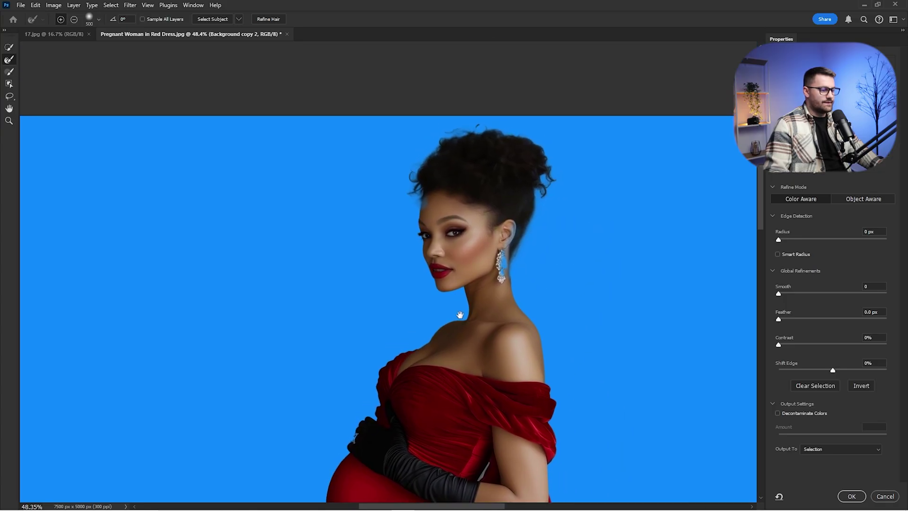
key("Return")
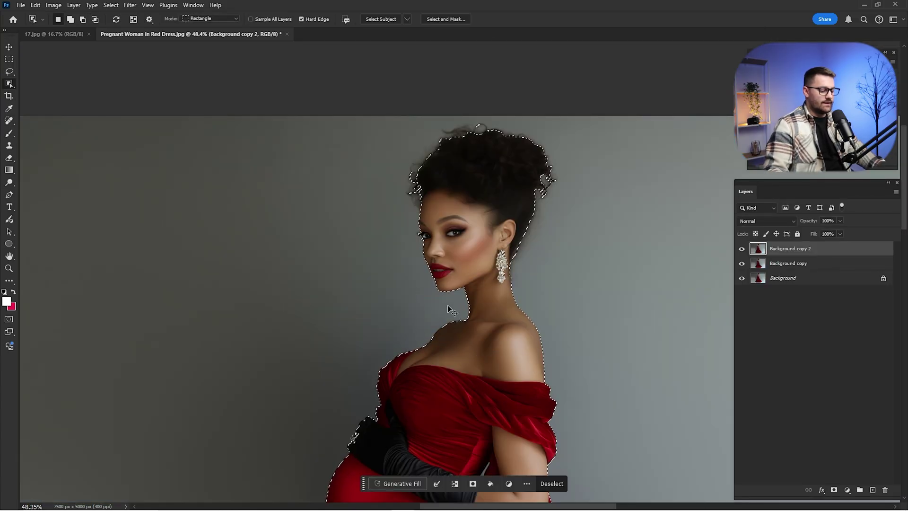
key("ctrl+0")
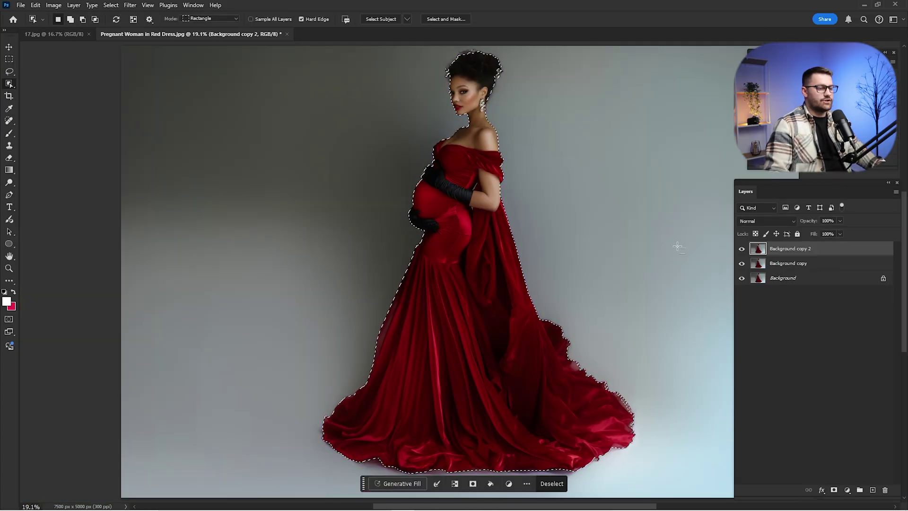
Turn the selection into a layer mask on Background copy 2 and hide the two layers below it
left_click(834, 491)
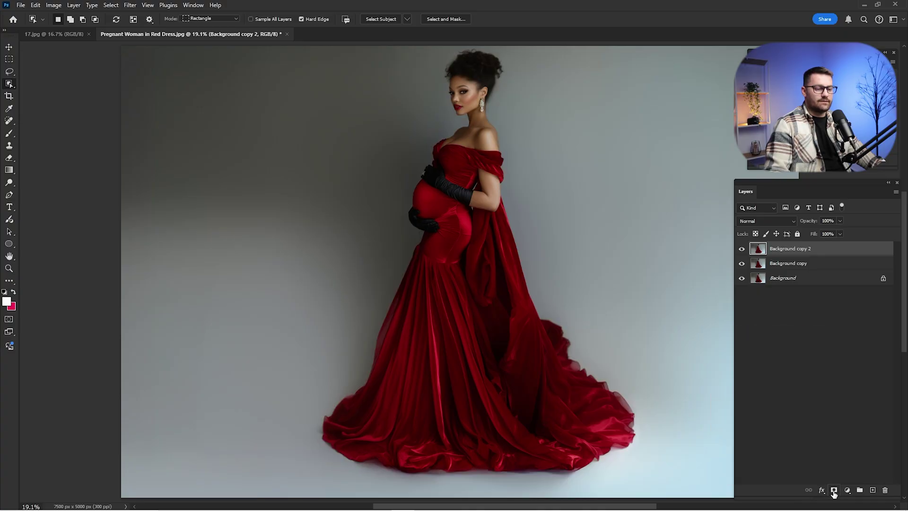
left_click(740, 278)
left_click(739, 278)
left_click(740, 278)
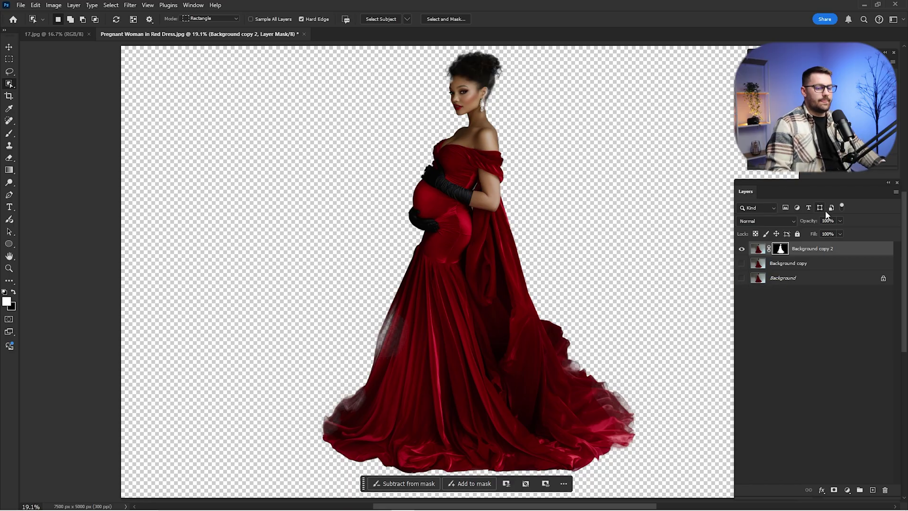
Restore the semi-transparent patch at the edge of the forehead by painting white on the layer mask with a small brush
key("ctrl+space")
left_click_drag(447, 76, 515, 80)
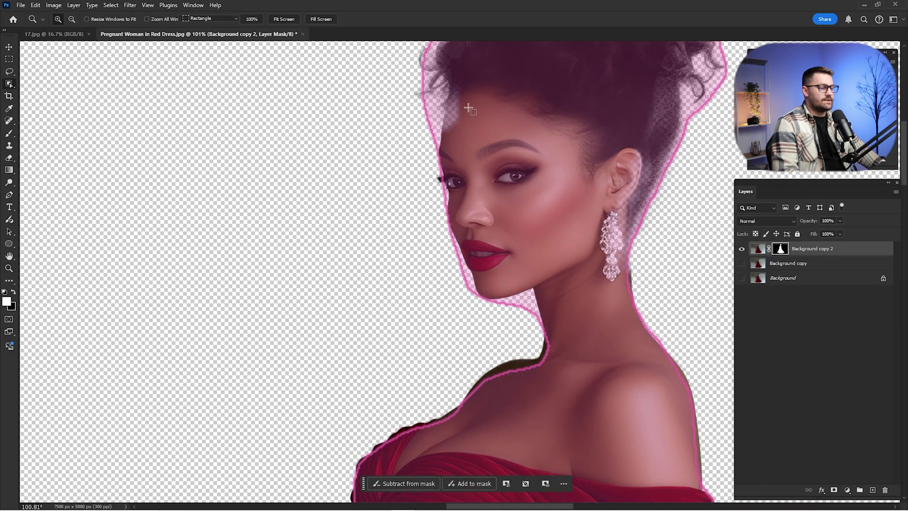
key("space")
left_click_drag(447, 96, 447, 196)
key("ctrl+space")
left_click(448, 195)
key("w")
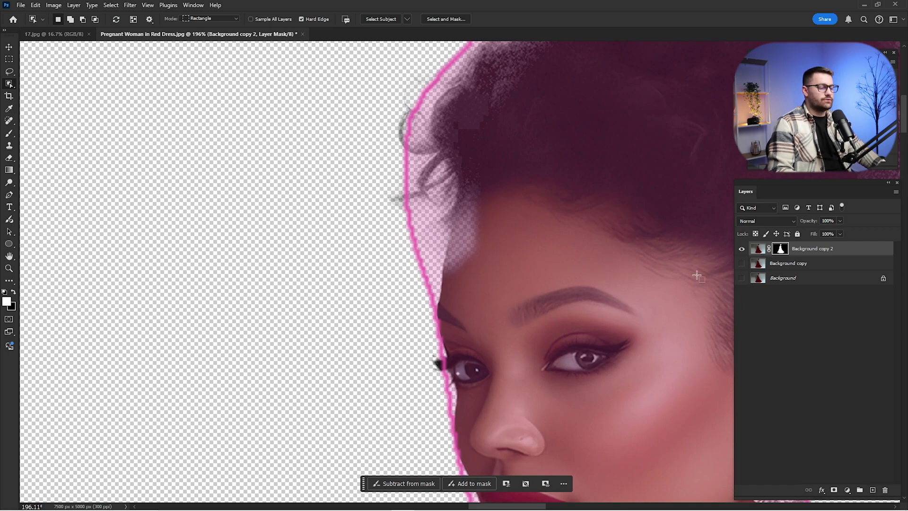
key("space")
left_click_drag(534, 185, 443, 210)
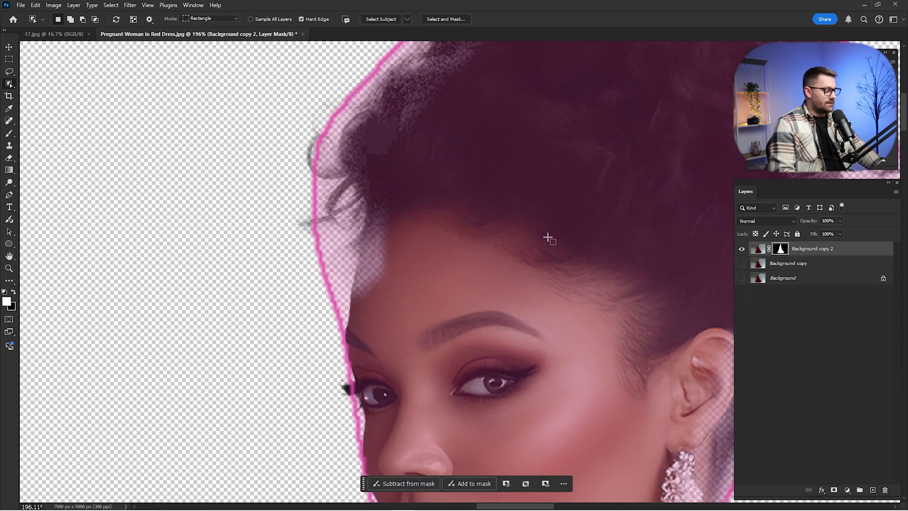
key("b")
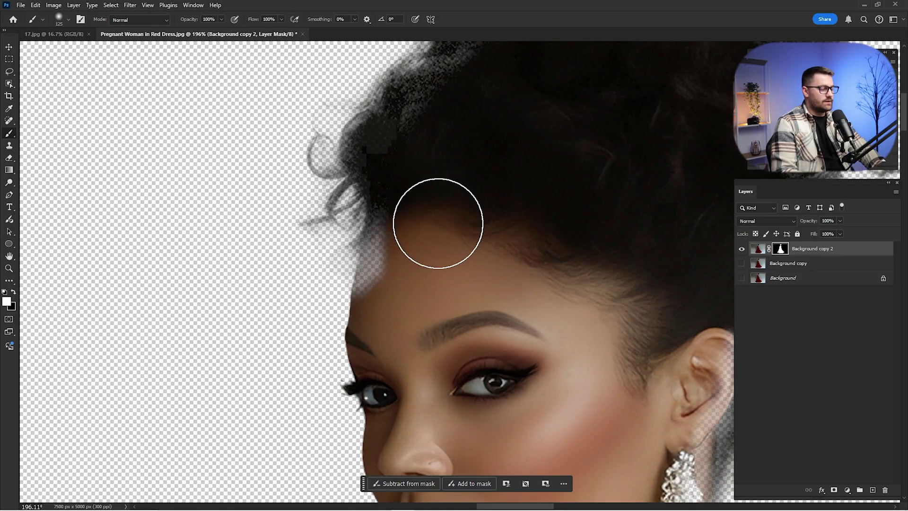
key("bracketleft")
key("bracketleft")
key("bracketleft")
key("bracketleft")
key("bracketleft")
key("bracketleft")
key("bracketleft")
key("bracketleft")
key("bracketleft")
key("bracketleft")
key("bracketleft")
key("bracketleft")
key("bracketleft")
key("bracketleft")
key("bracketleft")
mouse_move(382, 236)
left_mouse_down()
mouse_move(376, 284)
mouse_move(368, 292)
mouse_move(361, 286)
mouse_move(378, 227)
mouse_move(383, 279)
left_mouse_up()
Paint white on the mask along the hairline above the forehead with a 15 px brush
scroll(366, 286, "up", 3)
key("bracketright")
key("bracketright")
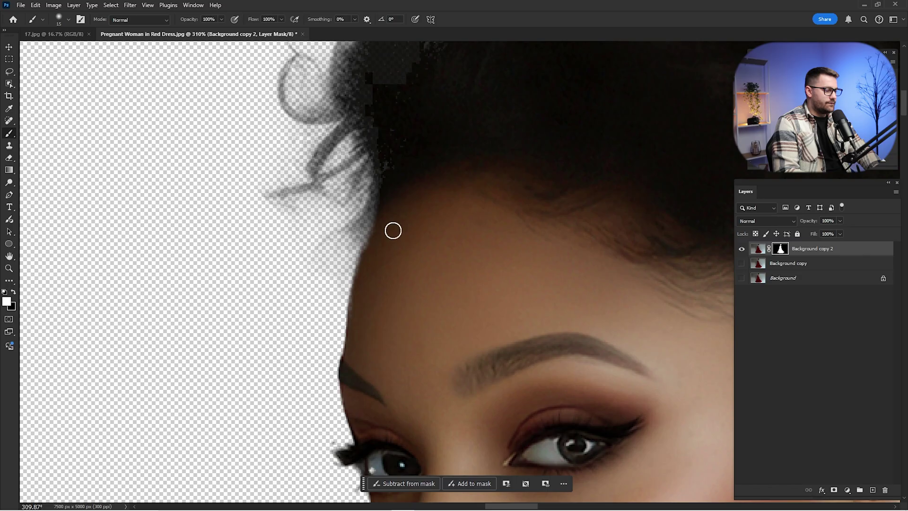
mouse_move(393, 231)
left_mouse_down()
mouse_move(356, 300)
mouse_move(379, 163)
left_mouse_up()
Fill in the semi-transparent areas inside the hair by painting white on the mask with a 45 px brush
left_click_drag(378, 91, 389, 357)
key("bracketright")
key("bracketright")
key("bracketright")
key("bracketright")
key("bracketright")
key("bracketright")
key("bracketright")
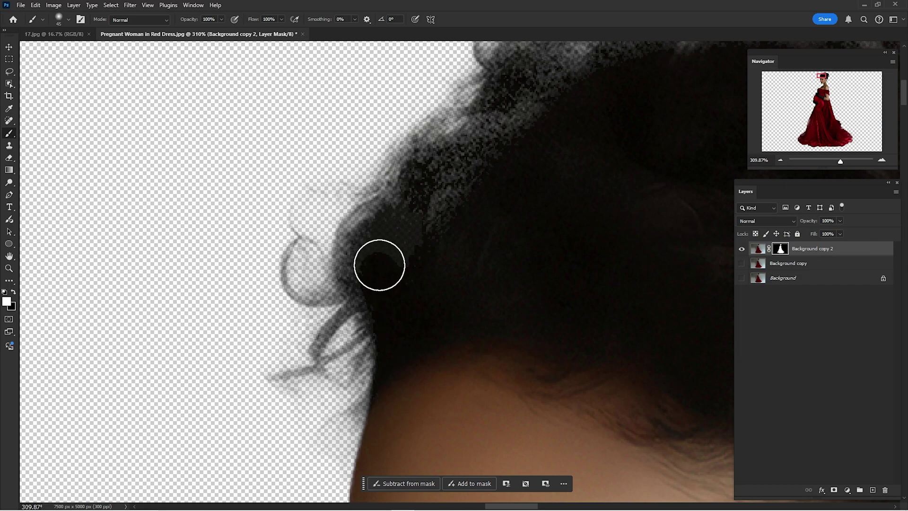
left_click_drag(614, 142, 332, 265)
left_click_drag(568, 388, 402, 199)
left_click_drag(515, 468, 528, 160)
Restore the hair and ear at the back of the head with a 40 px white brush, comparing against the Background copy layer
key("bracketleft")
key("bracketleft")
left_click_drag(443, 363, 456, 200)
mouse_move(478, 221)
left_mouse_down()
mouse_move(492, 330)
mouse_move(473, 212)
mouse_move(480, 332)
left_mouse_up()
left_click(742, 263)
left_click(741, 263)
left_click_drag(505, 84, 457, 275)
scroll(457, 275, "up", 3)
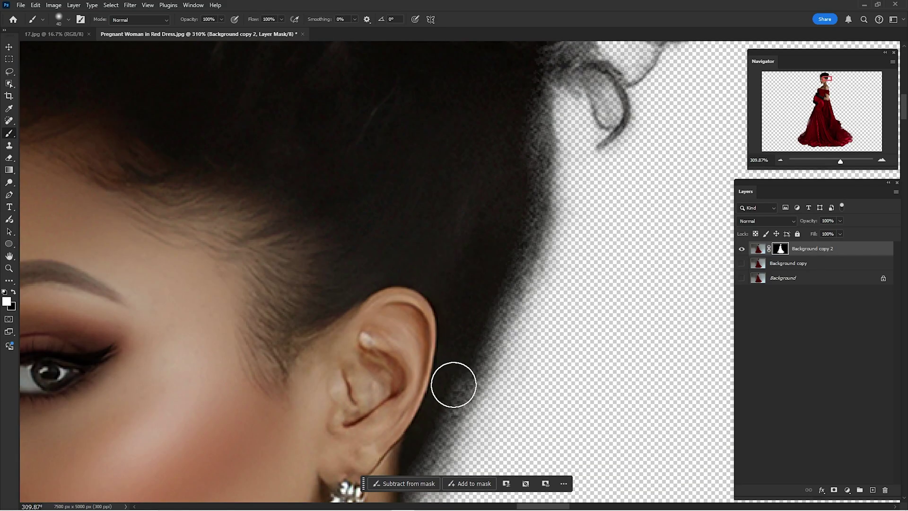
Mask out the leftover backdrop along the back of the neck with a small black brush
scroll(450, 381, "down", 7)
key("x")
key("bracketleft")
key("bracketleft")
key("bracketleft")
key("bracketleft")
key("bracketleft")
key("bracketleft")
left_click_drag(481, 226, 489, 318)
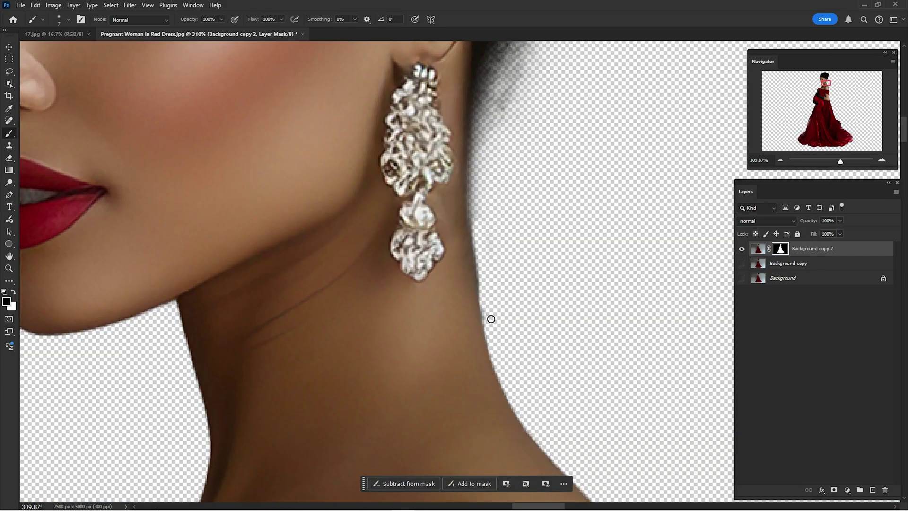
Restore the solid fabric inside the skirt's left side by painting white on the mask with a 200 px brush
key("ctrl+0")
left_click_drag(550, 342, 605, 230)
left_click_drag(448, 216, 501, 259)
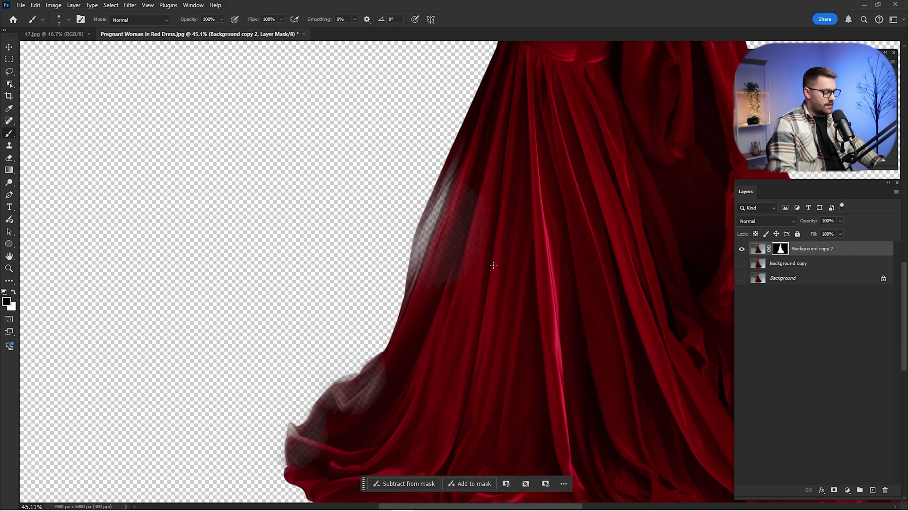
key("bracketright")
key("bracketright")
key("bracketright")
key("bracketright")
key("bracketright")
key("bracketright")
key("bracketright")
key("bracketright")
key("bracketright")
key("bracketright")
key("bracketright")
key("bracketright")
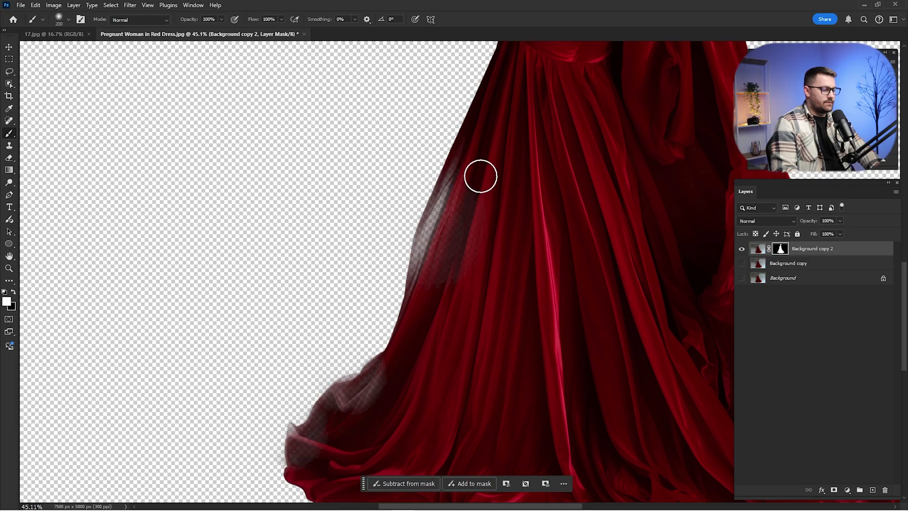
left_click_drag(481, 176, 460, 257)
Restore the solid fabric near the dress's lower-left hem with a 150 px white brush on the mask
left_click_drag(442, 328, 482, 225)
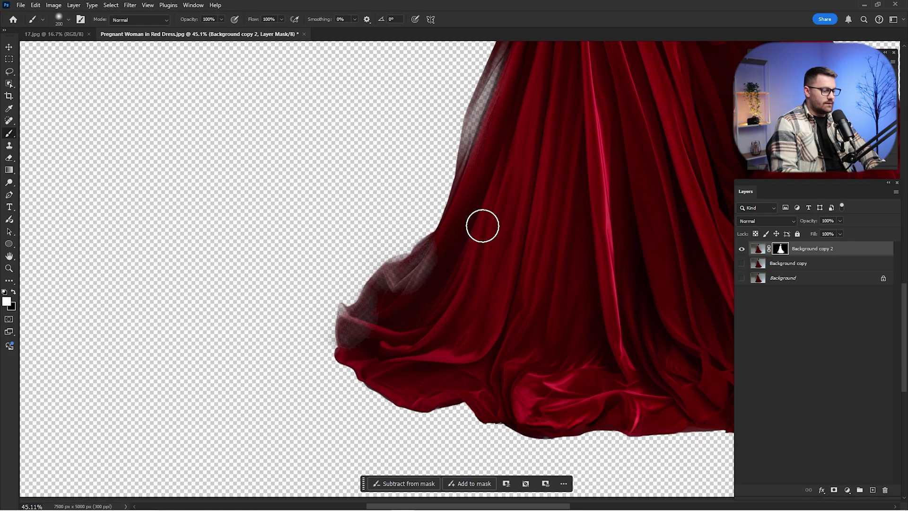
key("bracketleft")
key("bracketleft")
left_click_drag(515, 330, 285, 262)
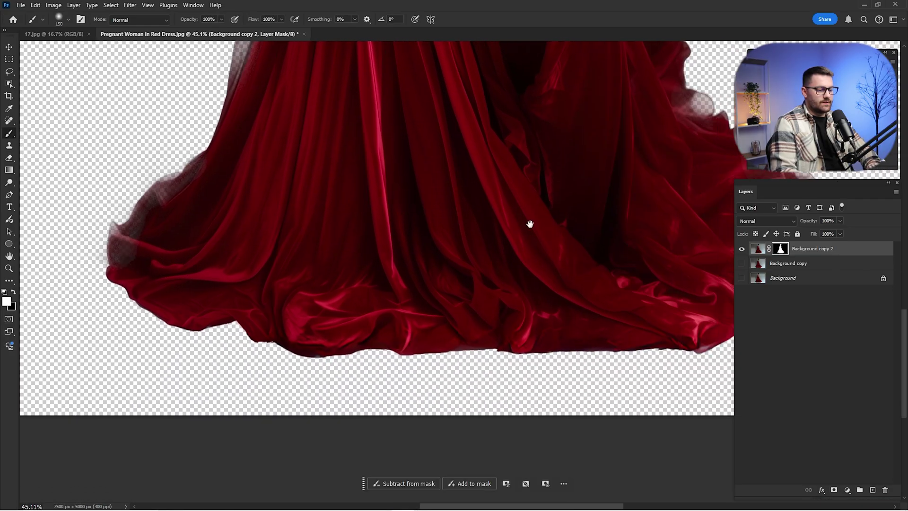
Restore the solid fabric inside the dress's right train with a 200 px white brush, keeping the outer edge sheer
left_click_drag(529, 223, 372, 353)
key("bracketright")
left_click_drag(571, 333, 495, 215)
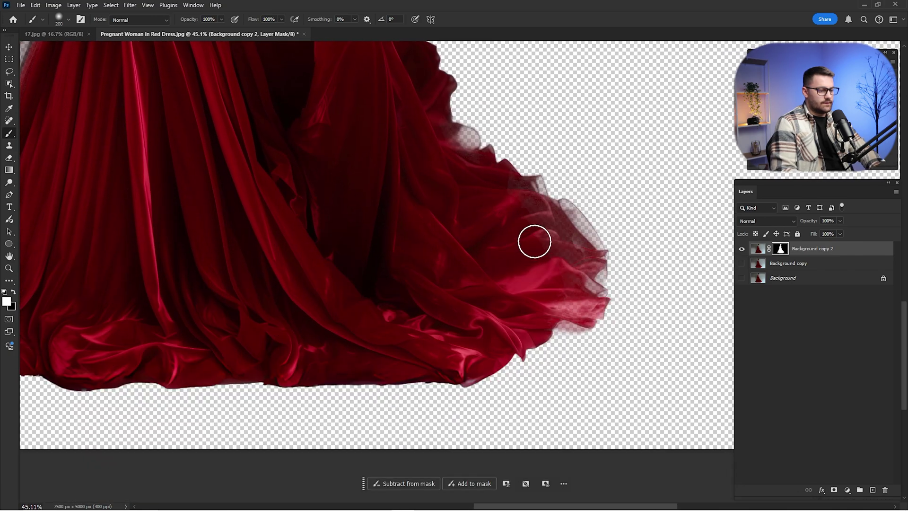
key("bracketright")
left_click_drag(467, 288, 557, 293)
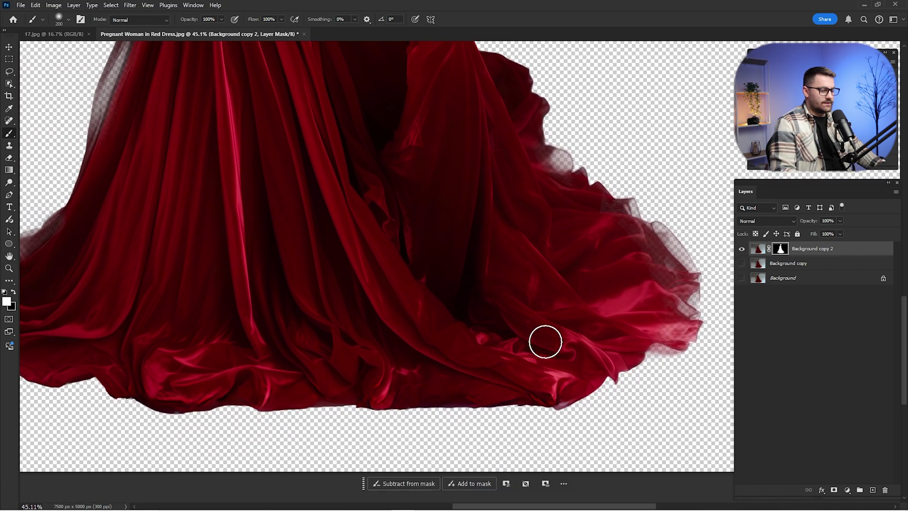
key("ctrl+0")
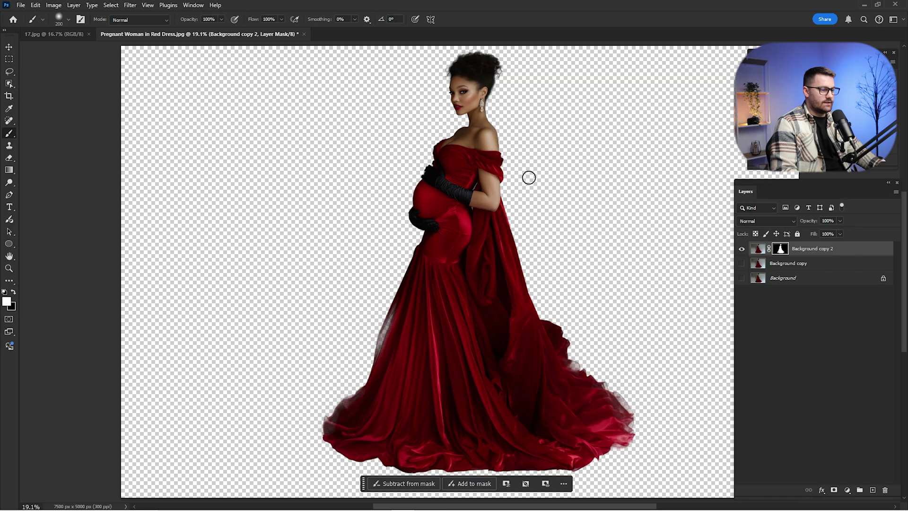
Compare the cutout against the Background copy layer and select that layer
left_click(741, 264)
left_click(742, 264)
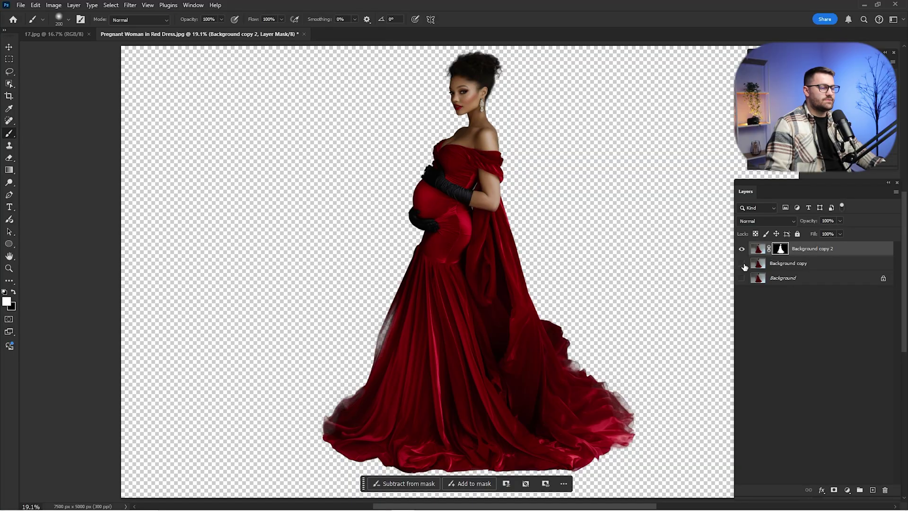
left_click(763, 265)
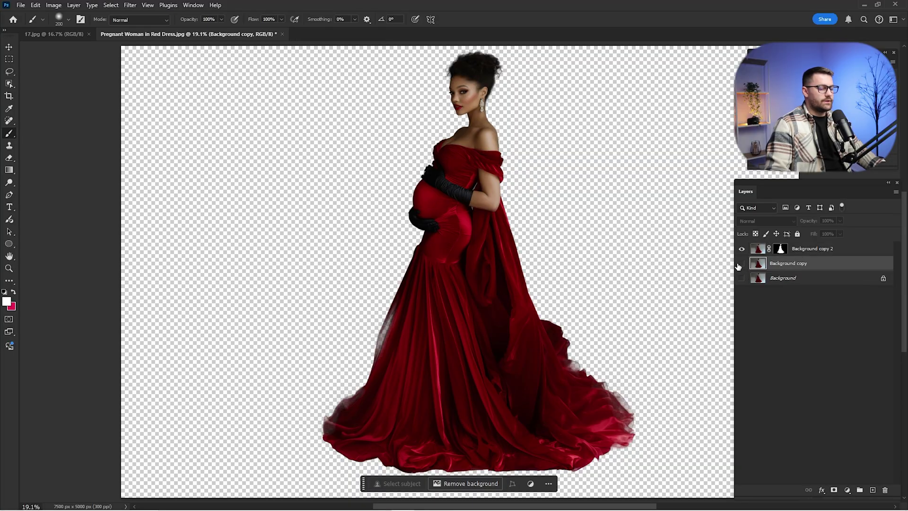
Show the Background copy layer and rename it Shadows, and rename the Background copy 2 layer Subject
left_click(740, 264)
double_click(788, 264)
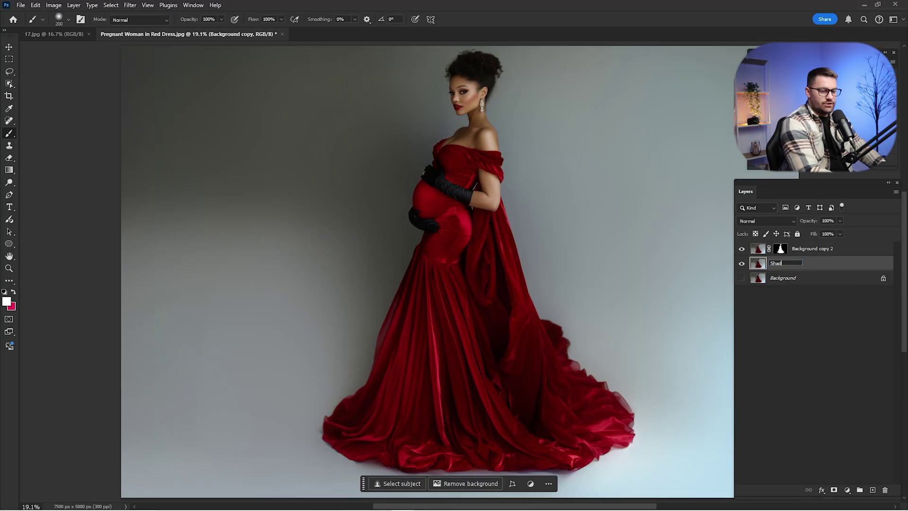
key("Return")
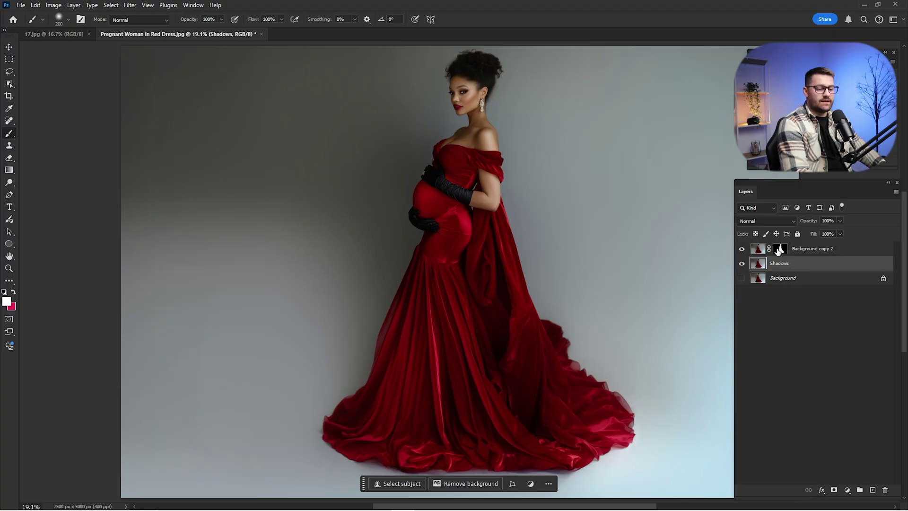
double_click(804, 249)
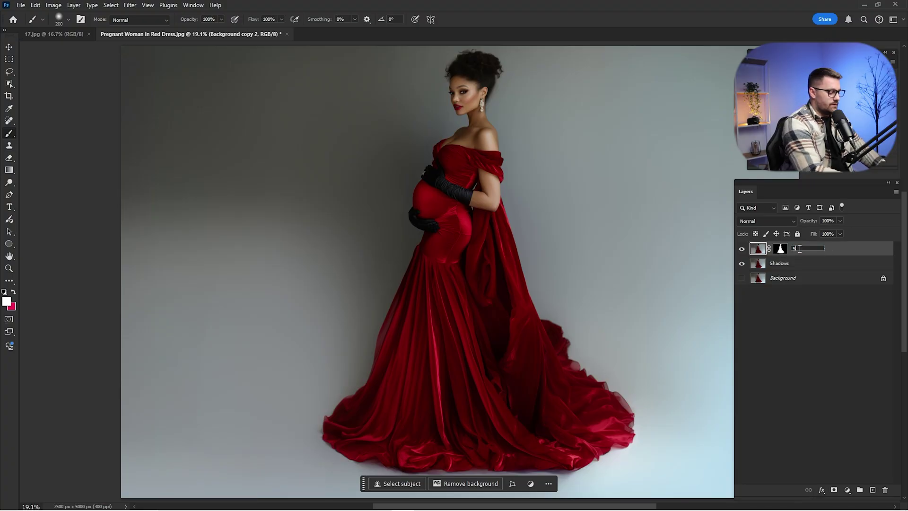
key("Return")
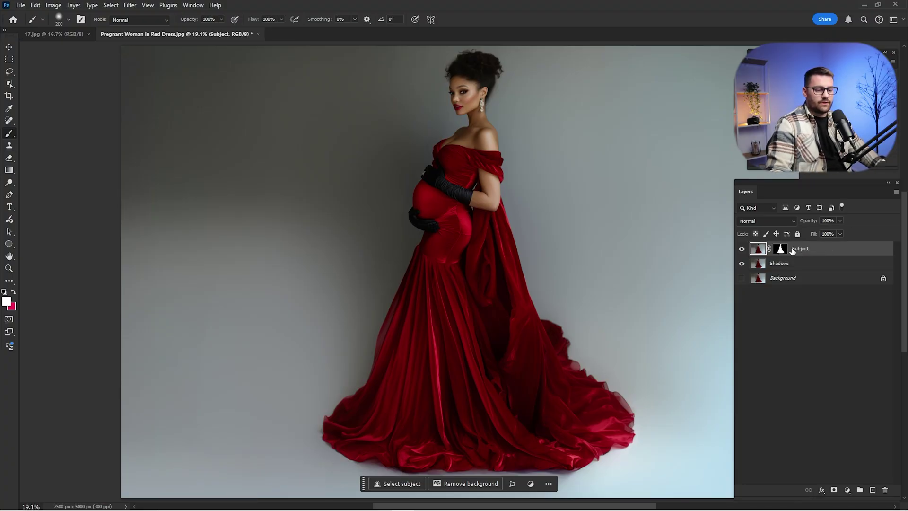
Duplicate the Subject layer, merge the duplicate with a new empty layer, and name the merged layer Subject Selection
left_click_drag(792, 250, 872, 490)
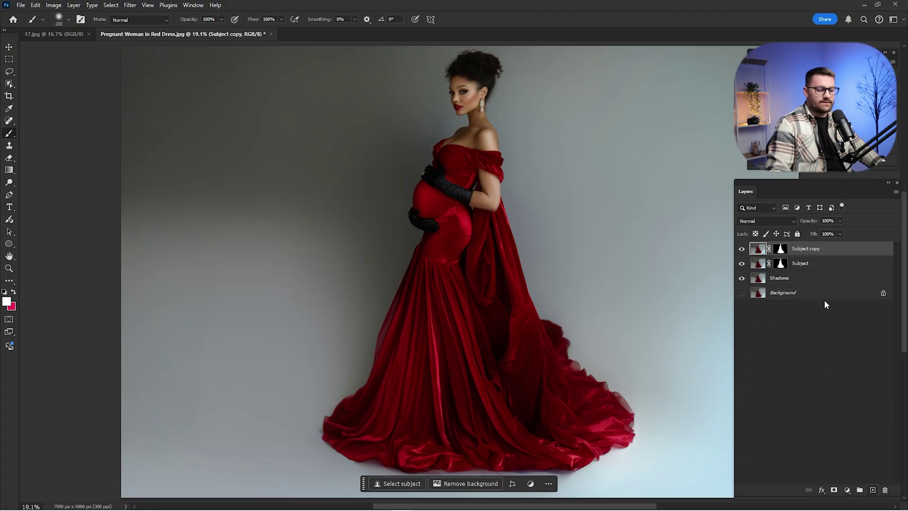
left_click(872, 490)
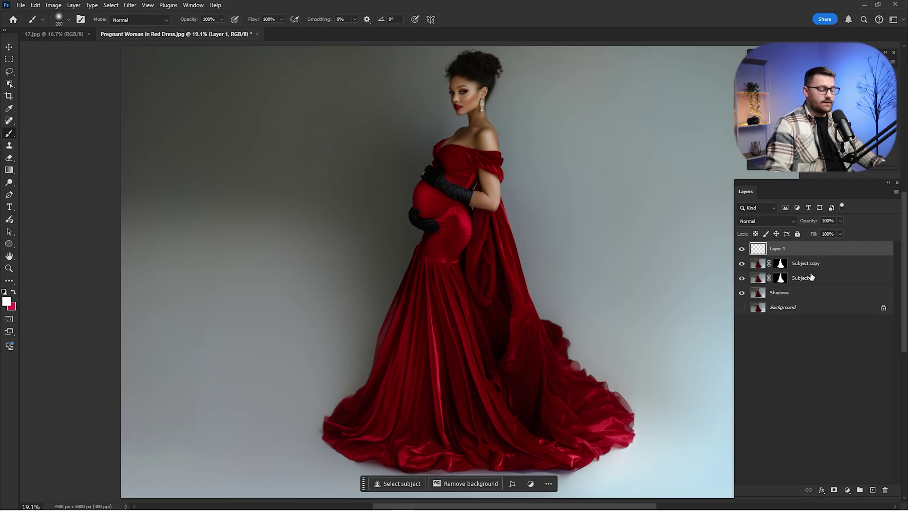
left_click(811, 266, "shift")
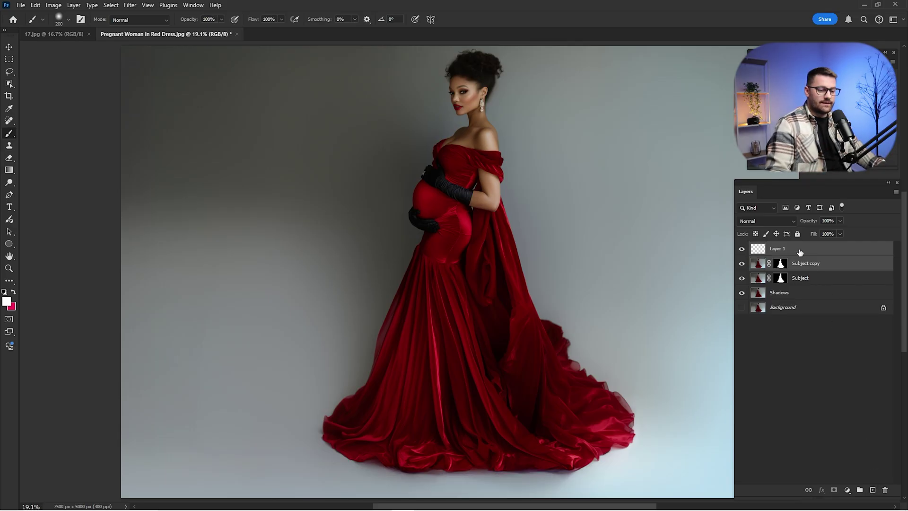
right_click(810, 266)
left_click(825, 473)
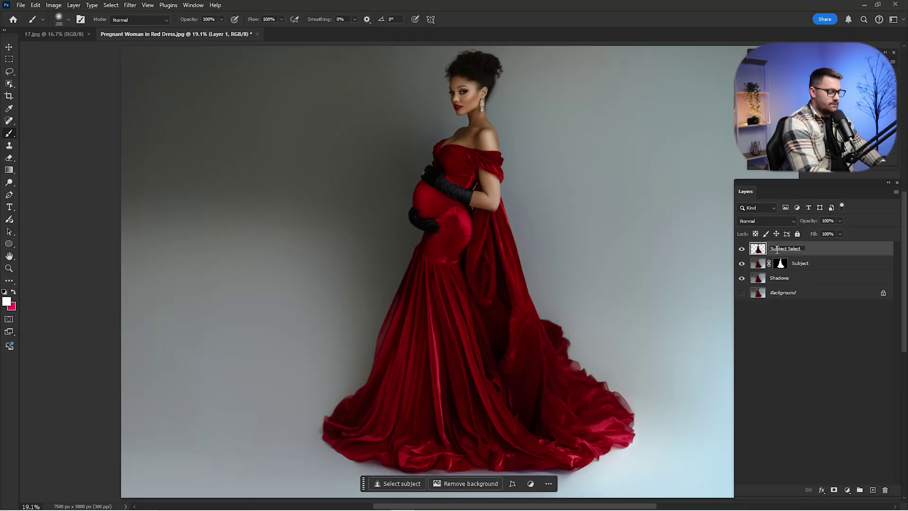
type("ion")
key("Return")
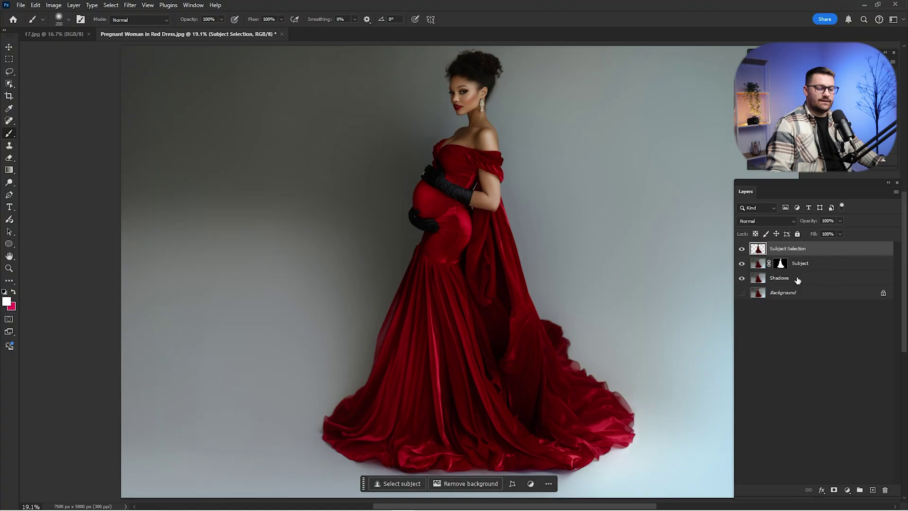
Move the Subject Selection, Subject and Shadows layers together into the 17.jpg document, centred on the canvas, and hide Shadows there
left_click(778, 282, "shift")
left_click(9, 47)
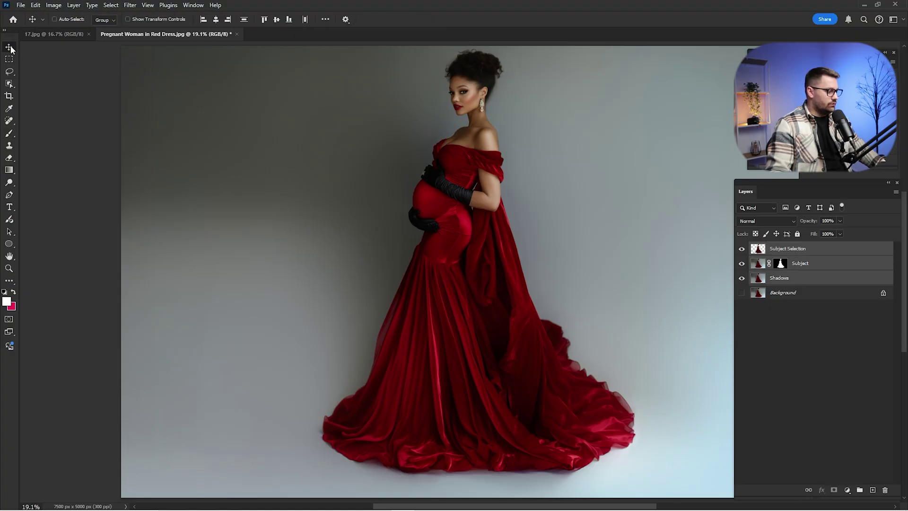
left_click_drag(206, 84, 392, 206)
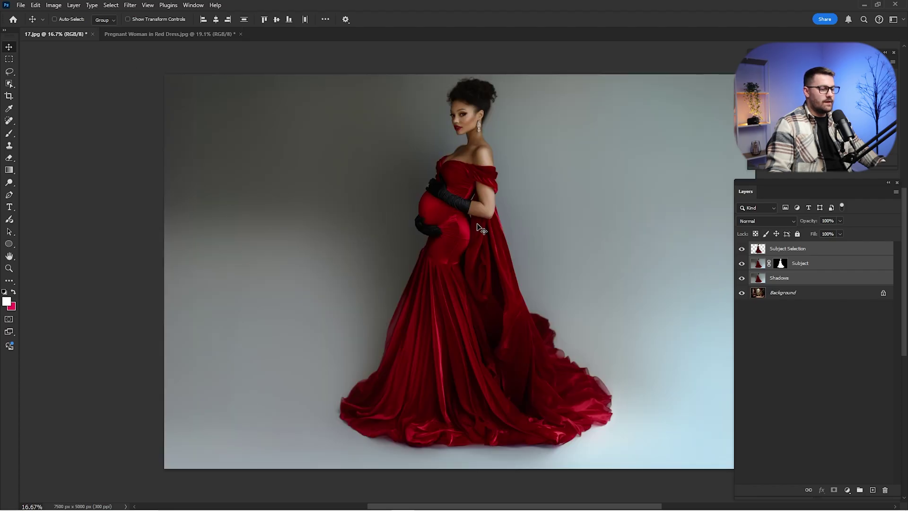
left_click(742, 278)
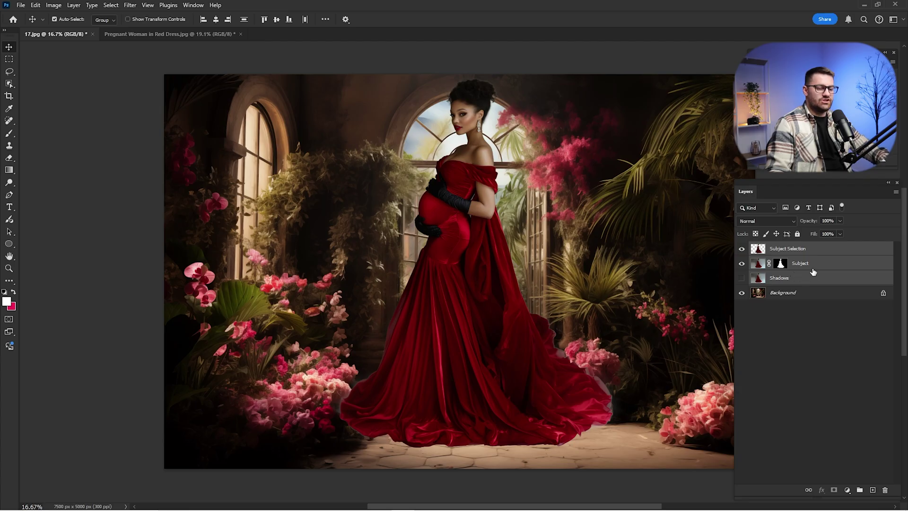
Group the three woman layers as "Pregnant woman" and compare the scene with the group hidden and shown
key("ctrl+g")
double_click(776, 247)
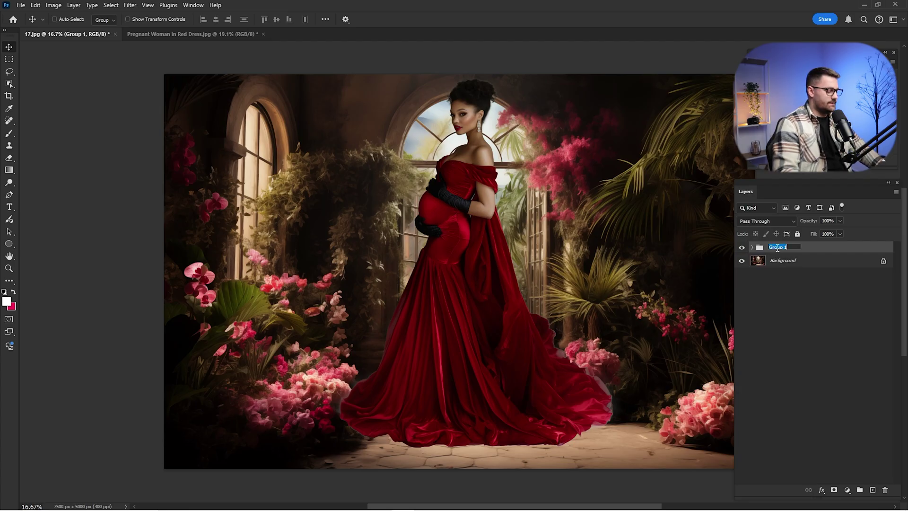
type("Pregn")
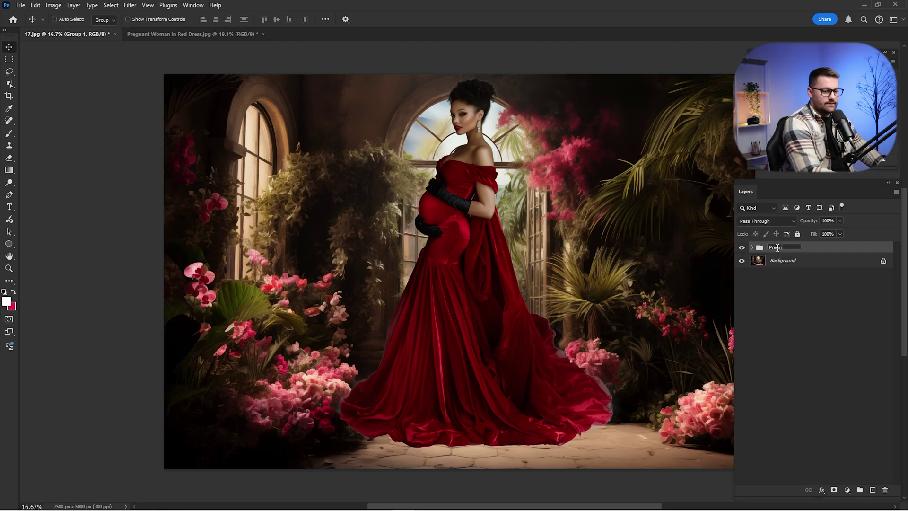
type("ant woman")
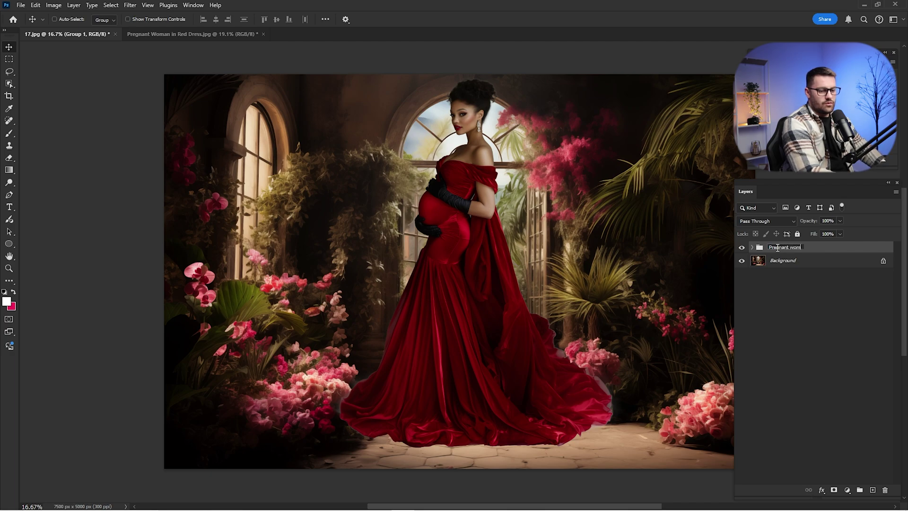
key("Return")
left_click(741, 247)
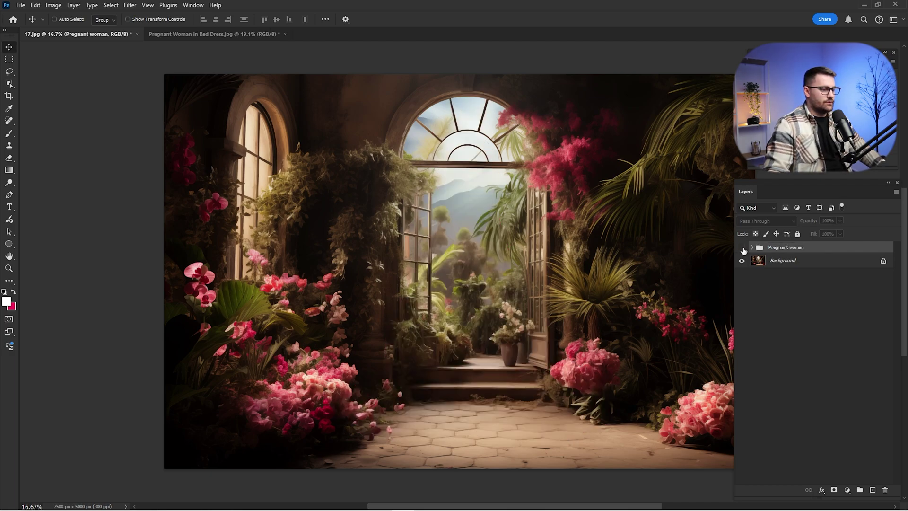
left_click(742, 247)
left_click(742, 247)
left_click(742, 247)
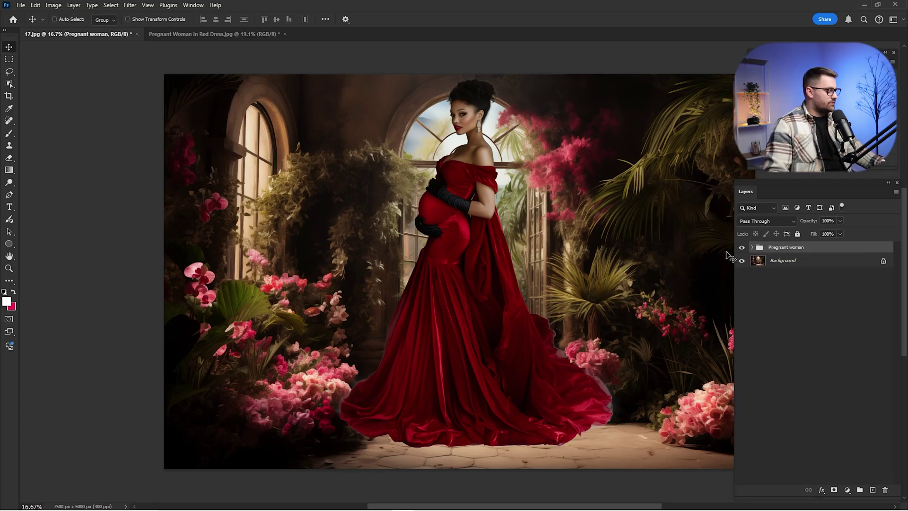
Scale the Pregnant woman group down and place it on the stone floor in front of the doorway, comparing with and without it
key("ctrl")
key("ctrl+t")
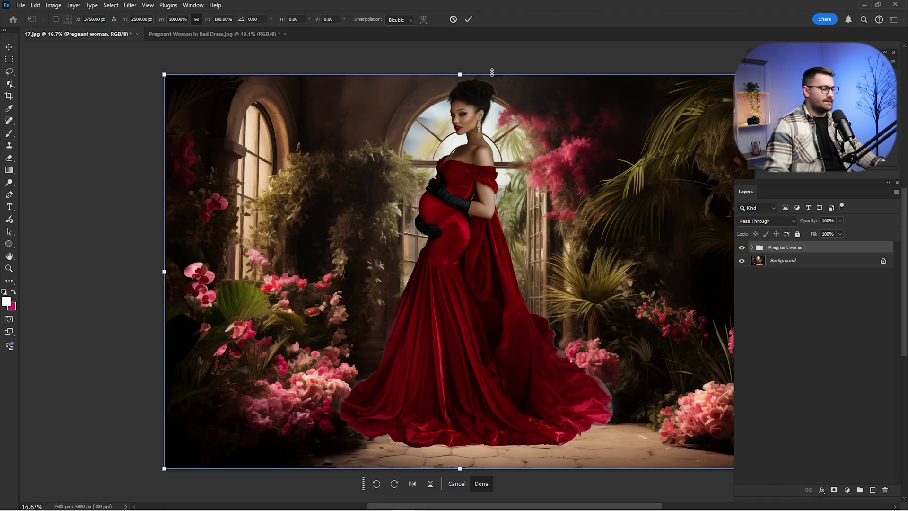
left_click_drag(460, 75, 459, 119)
left_click_drag(483, 260, 501, 318)
left_click_drag(477, 179, 476, 187)
mouse_move(499, 285)
left_mouse_down()
mouse_move(502, 294)
mouse_move(491, 292)
mouse_move(501, 294)
left_mouse_up()
left_click_drag(514, 238, 499, 240)
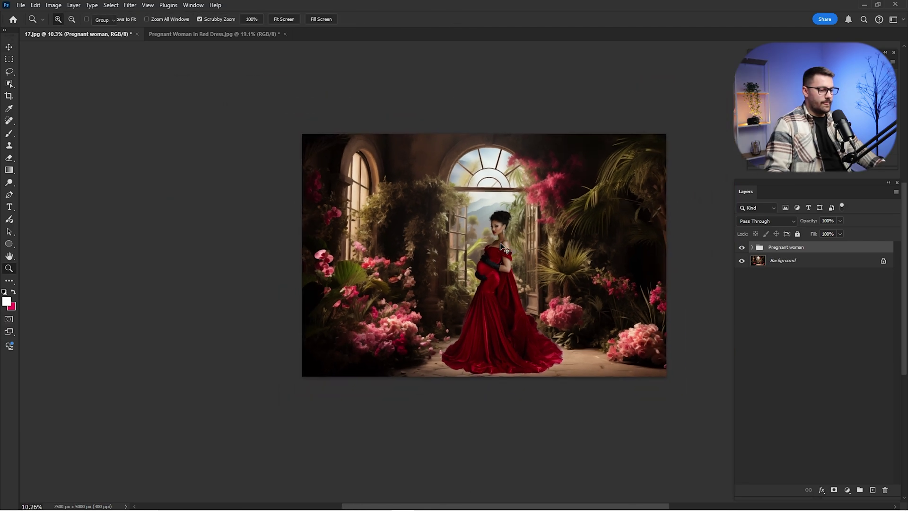
key("ctrl+0")
left_click(741, 248)
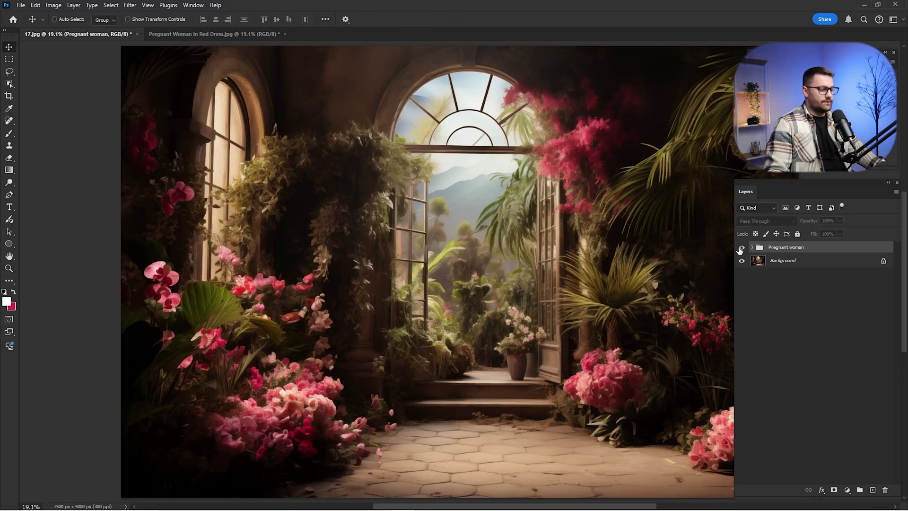
left_click(741, 248)
left_click(741, 248)
left_click(741, 248)
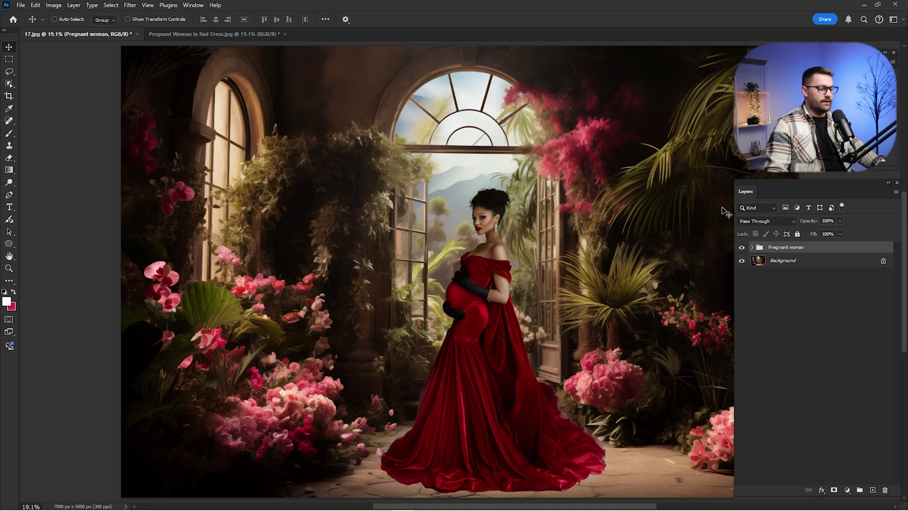
Show the Shadows layer inside the Pregnant woman group and set its blend mode to Multiply
left_click(752, 247)
left_click(769, 290)
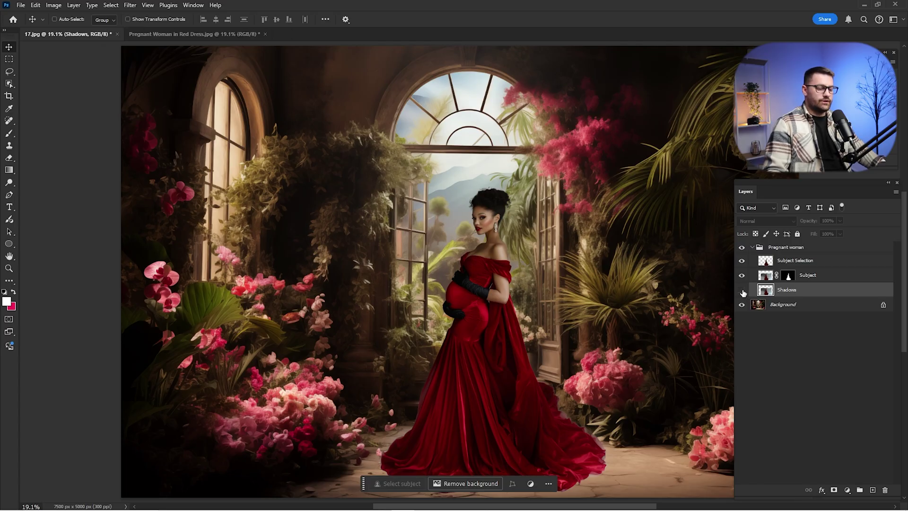
left_click(742, 291)
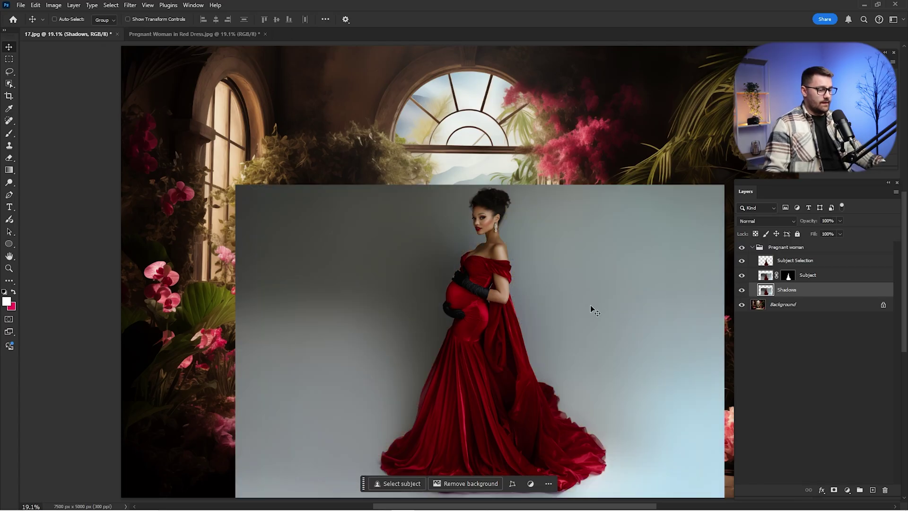
left_click_drag(586, 297, 580, 289)
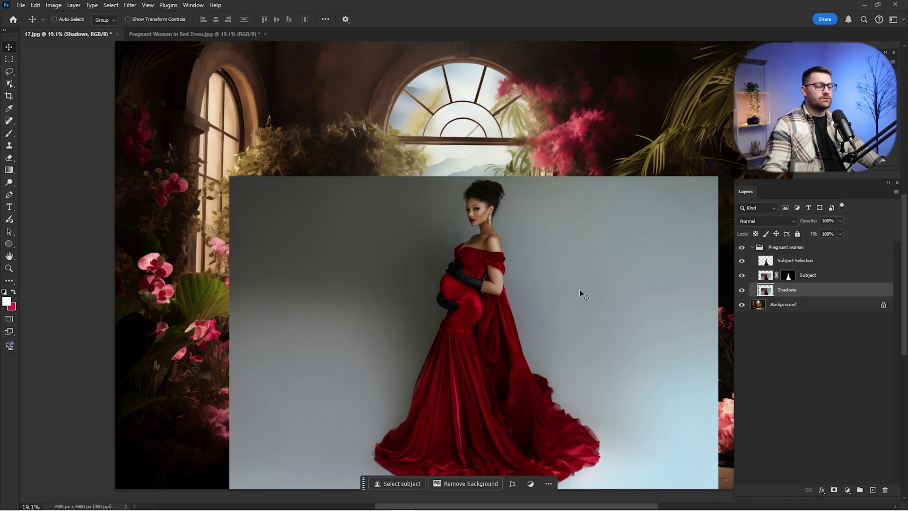
left_click(765, 222)
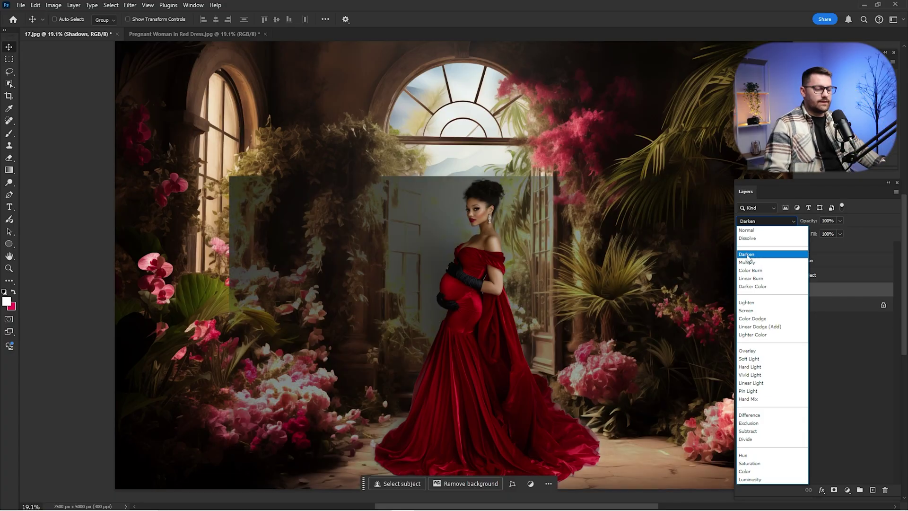
left_click(747, 262)
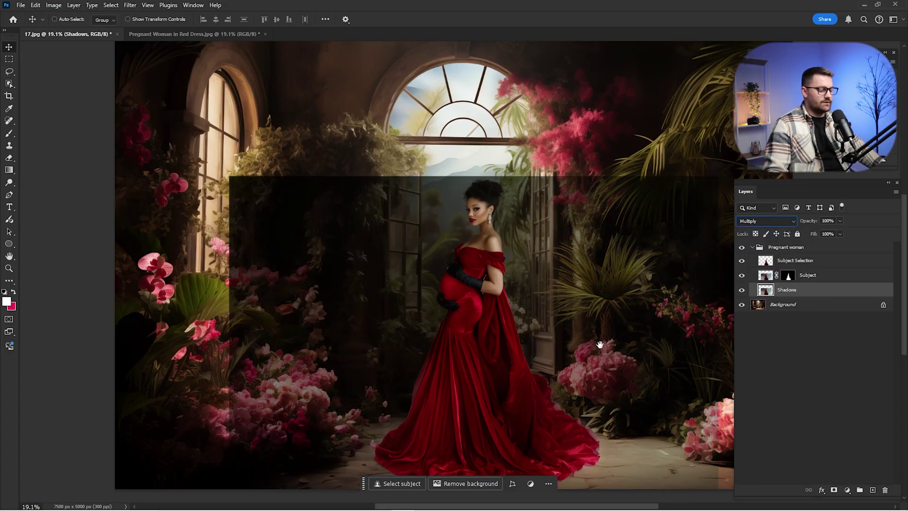
Add a layer mask to the Shadows layer and invert it to black to hide the layer
scroll(496, 304, "down", 3)
scroll(538, 262, "up", 3)
left_click_drag(538, 261, 558, 250)
scroll(566, 272, "down", 5)
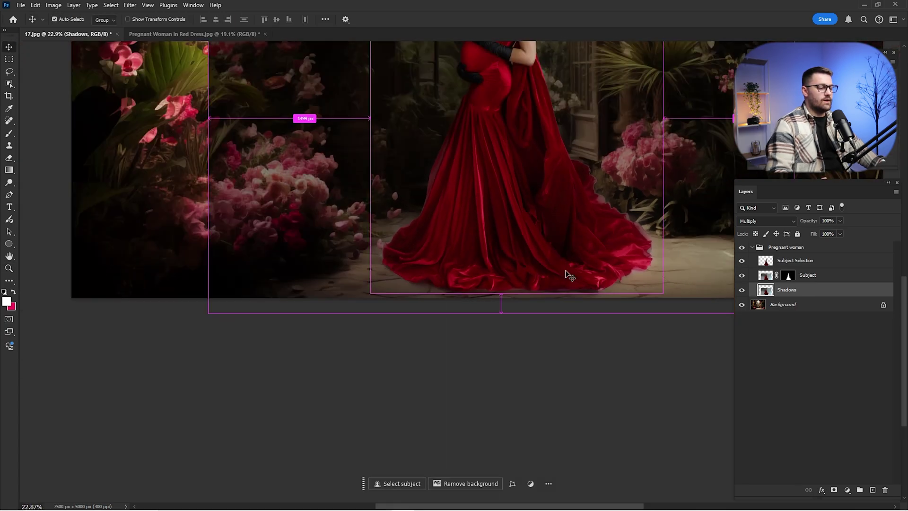
key("ctrl+0")
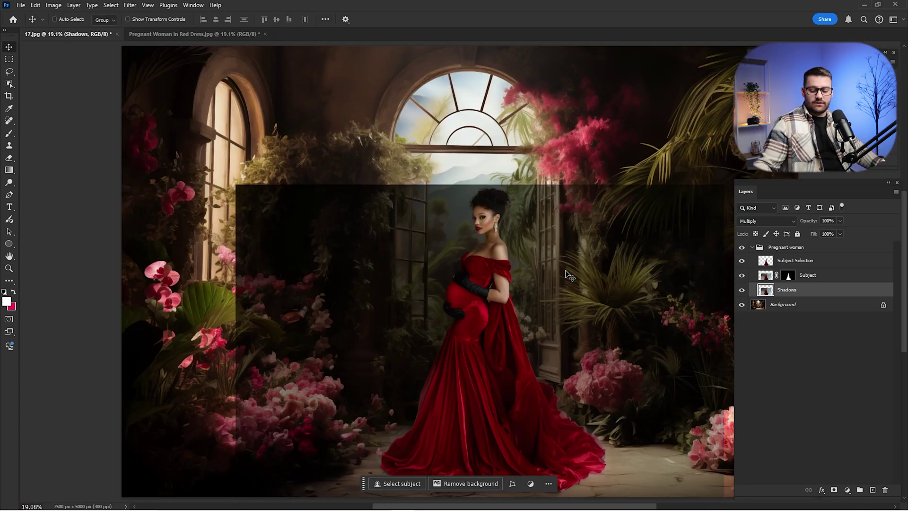
left_click_drag(545, 278, 538, 244)
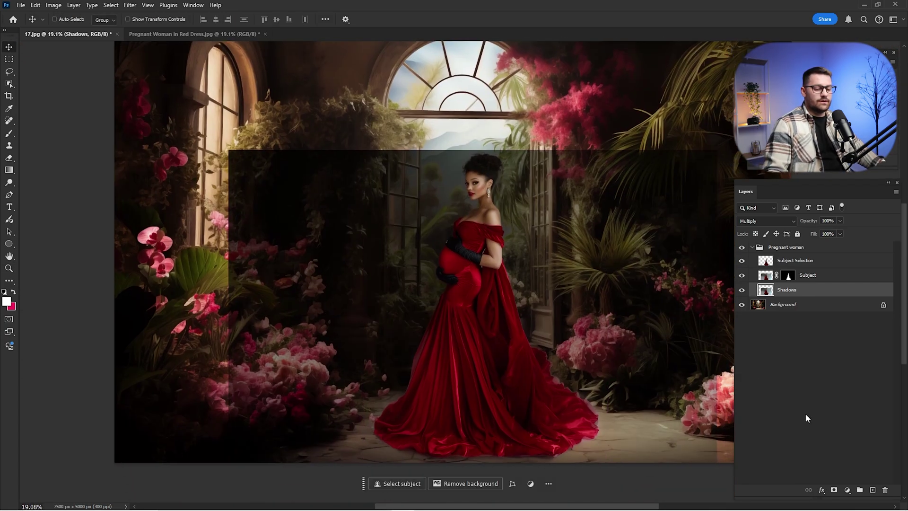
left_click(833, 490)
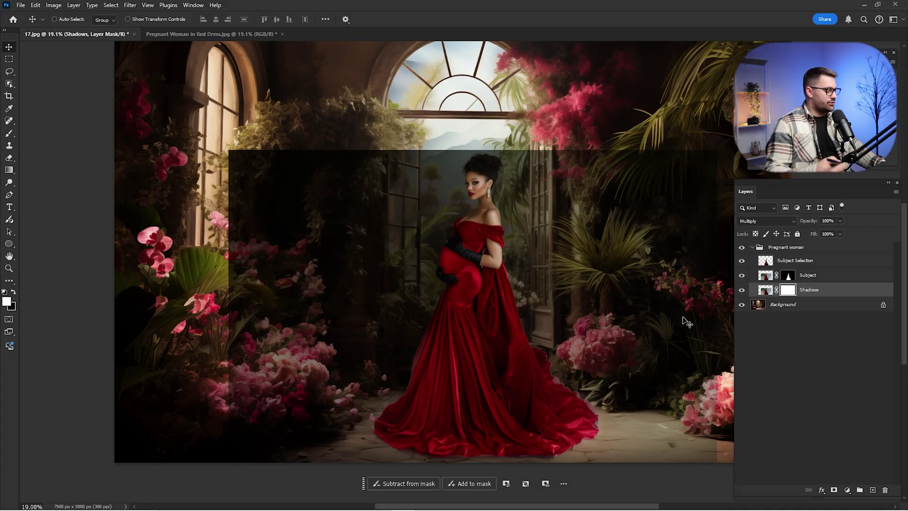
key("ctrl+i")
Reveal the floor shadows around the dress's hem by painting white on the Shadows mask with a 600 px brush
left_click_drag(583, 280, 546, 193)
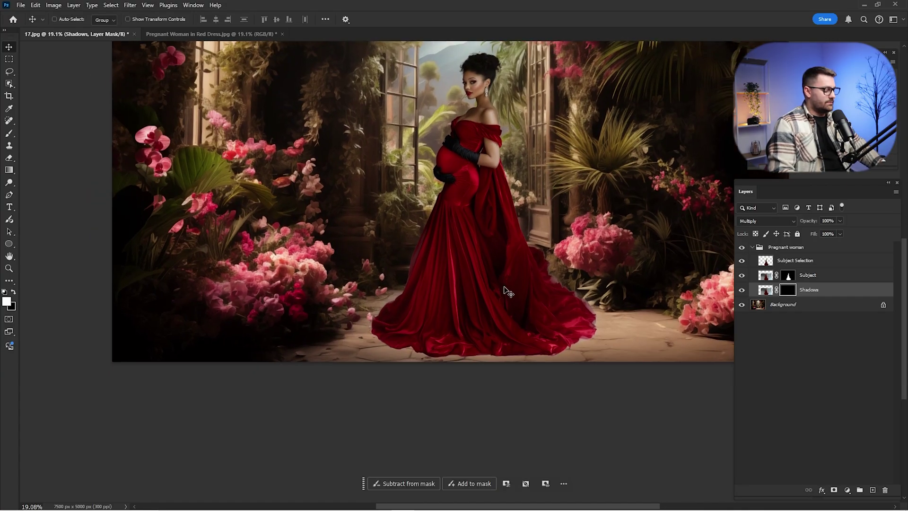
key("b")
scroll(495, 331, "up", 5)
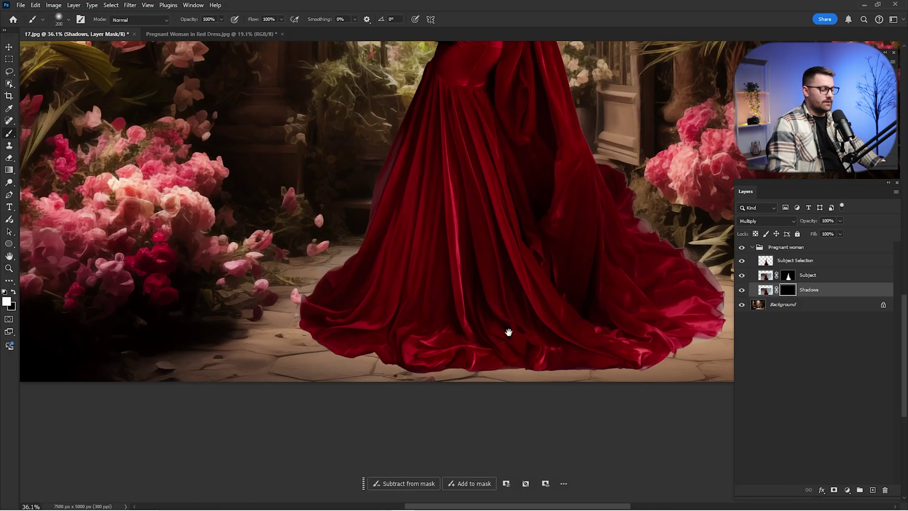
key("bracketright")
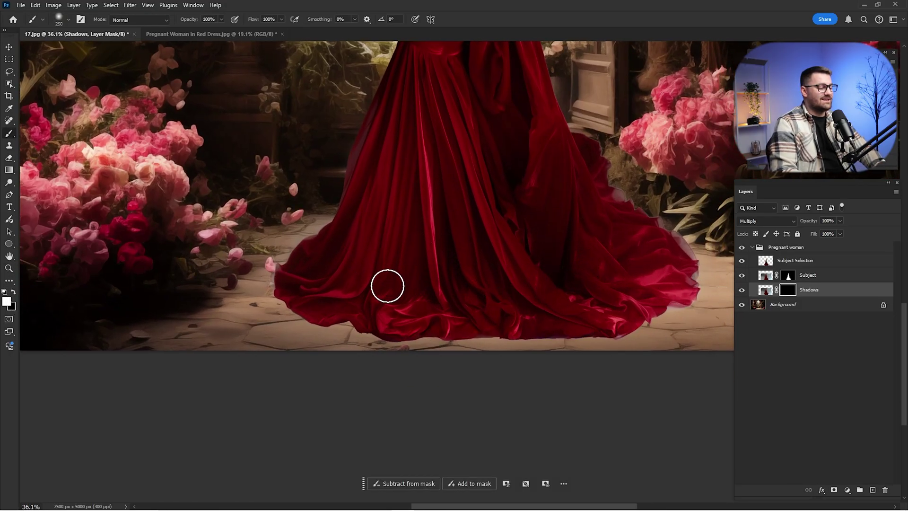
key("bracketright")
key("bracketright")
key("bracketright")
key("bracketright")
mouse_move(304, 305)
left_mouse_down()
mouse_move(421, 336)
mouse_move(490, 317)
mouse_move(523, 332)
mouse_move(573, 327)
left_mouse_up()
left_click_drag(597, 303, 506, 312)
mouse_move(509, 341)
left_mouse_down()
mouse_move(560, 324)
mouse_move(576, 302)
mouse_move(557, 339)
left_mouse_up()
mouse_move(250, 337)
left_mouse_down()
mouse_move(370, 333)
mouse_move(347, 265)
mouse_move(407, 283)
mouse_move(353, 314)
mouse_move(416, 332)
mouse_move(581, 300)
mouse_move(561, 298)
mouse_move(678, 360)
left_mouse_up()
scroll(416, 333, "right", 5)
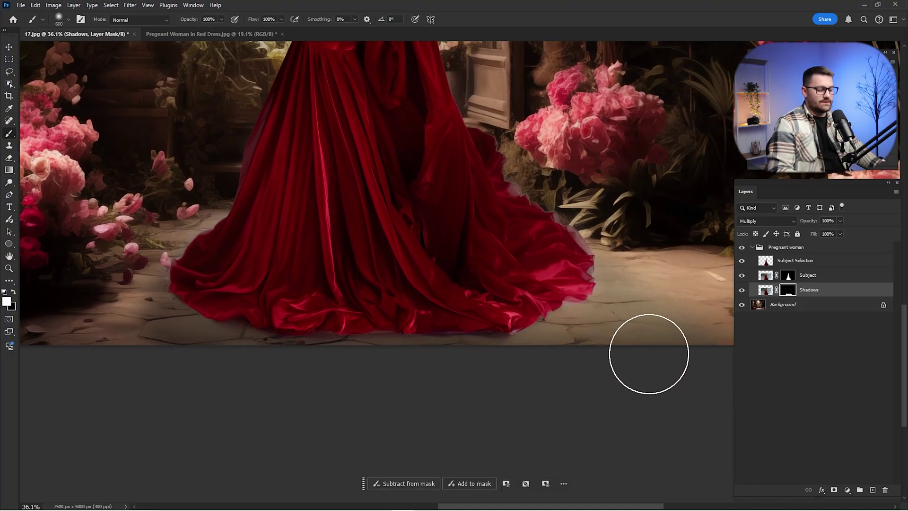
scroll(393, 354, "left", 5)
scroll(392, 355, "up", 2)
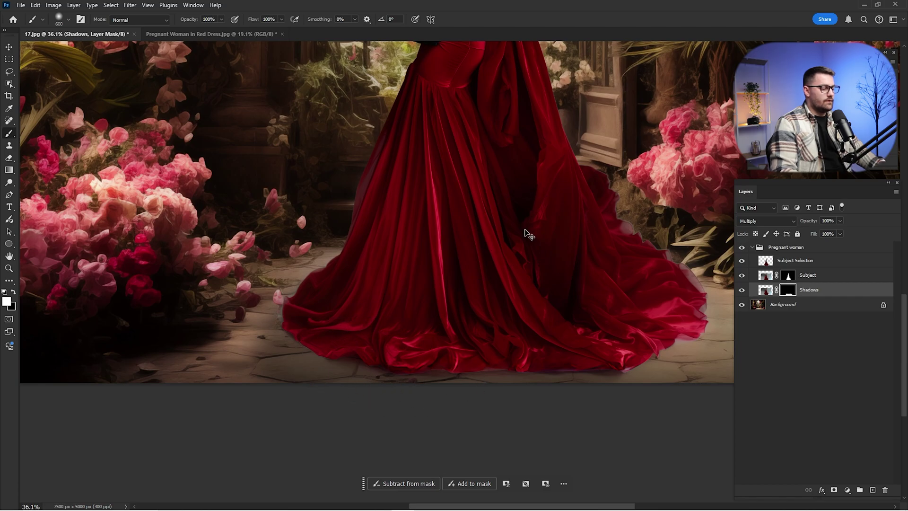
Add a Curves adjustment clipped to the Shadows layer and pull its midtones down to darken the floor shadows
key("ctrl+0")
left_click_drag(524, 317, 523, 132)
left_click_drag(532, 292, 569, 240)
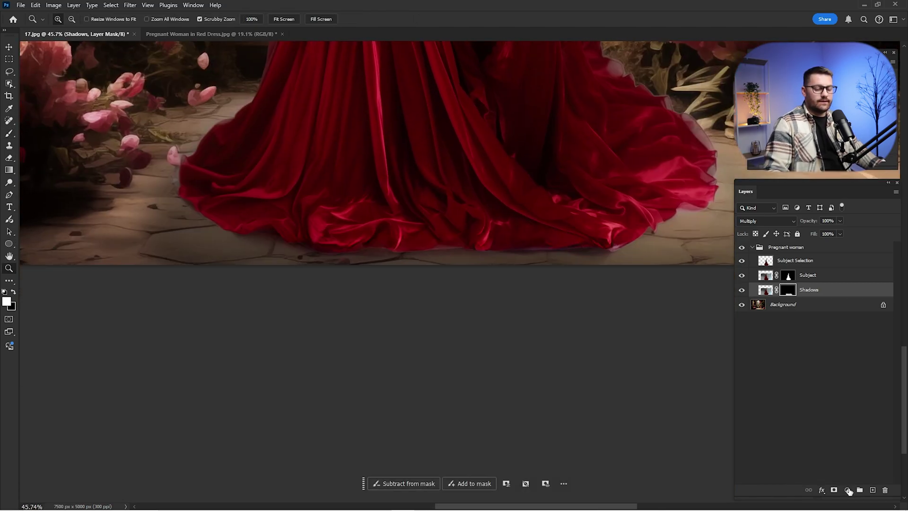
left_click(848, 490)
left_click(874, 376)
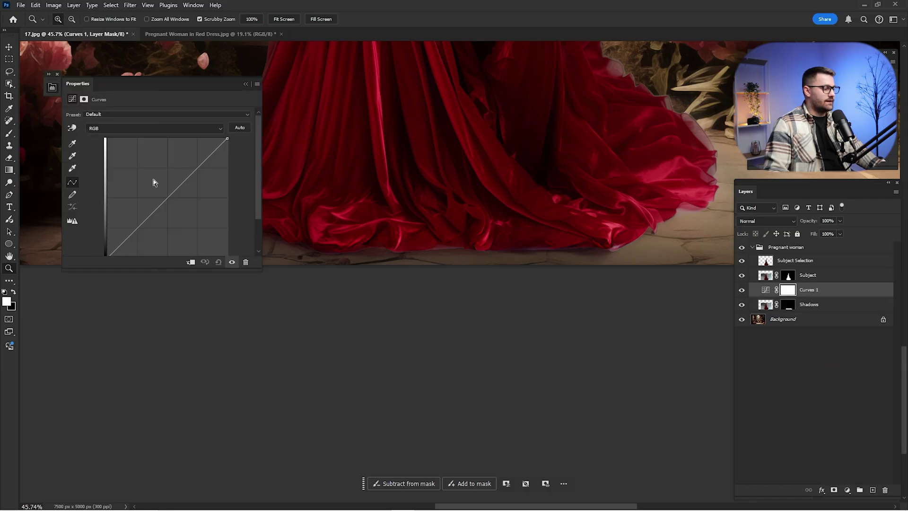
left_click(192, 263)
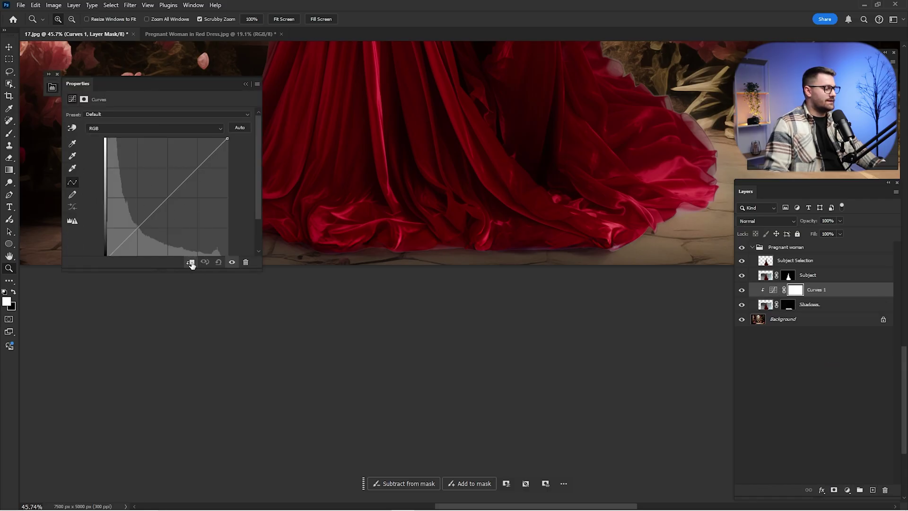
left_click_drag(168, 200, 178, 210)
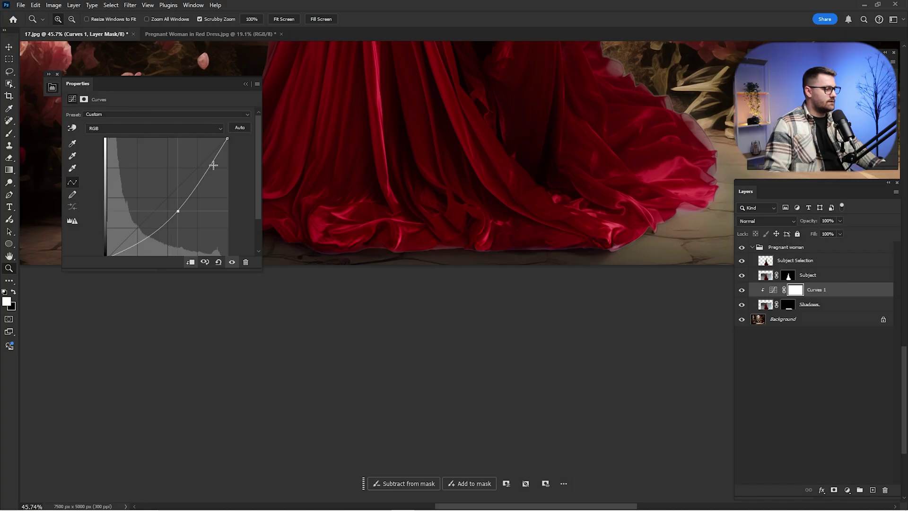
left_click(245, 85)
Compare the floor around the dress with and without the Curves 1 adjustment
scroll(380, 172, "up", 1)
key("ctrl+0")
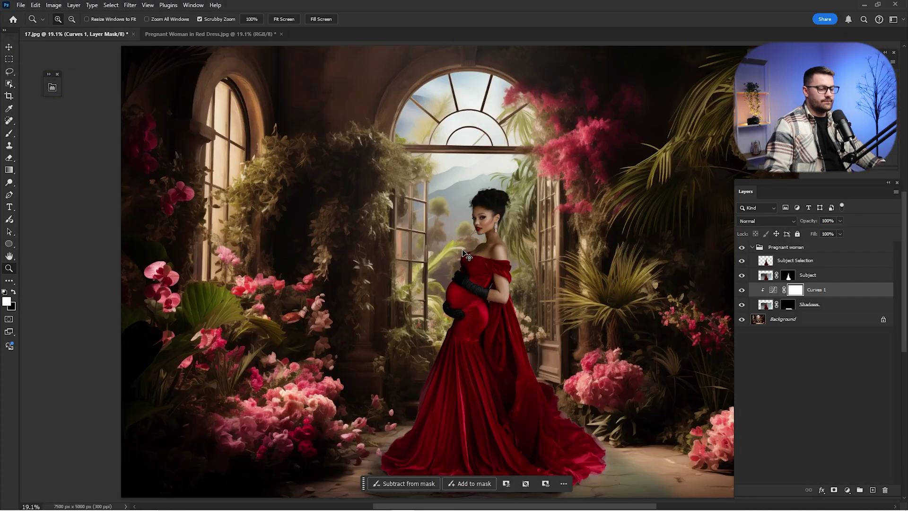
left_click_drag(506, 321, 486, 218)
left_click(743, 290)
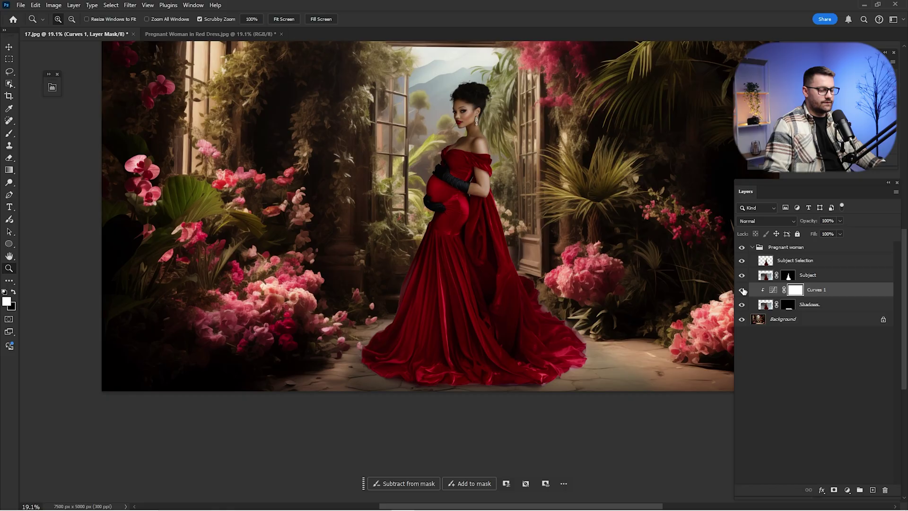
left_click(743, 291)
left_click(742, 290)
left_click(742, 290)
left_click_drag(596, 374, 592, 338)
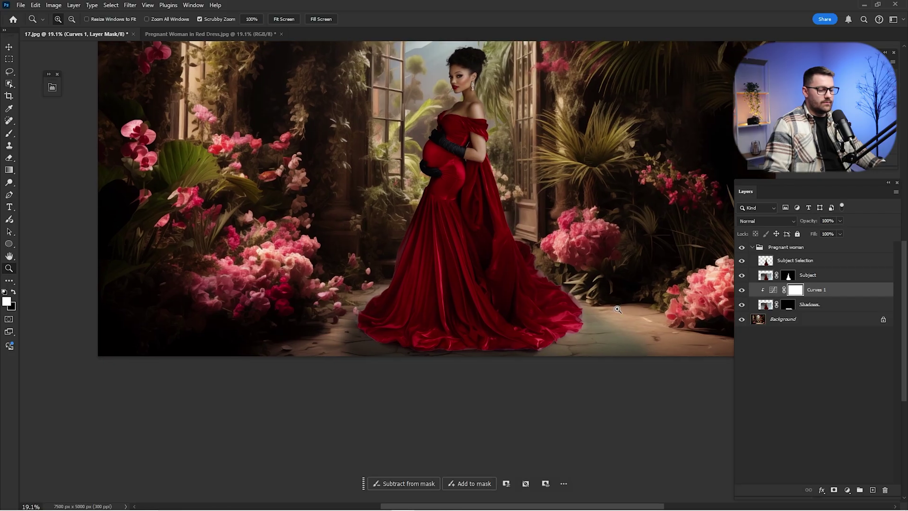
Compare the stone floor around the hem with and without the Shadows layer
scroll(591, 338, "up", 4)
scroll(622, 328, "down", 3)
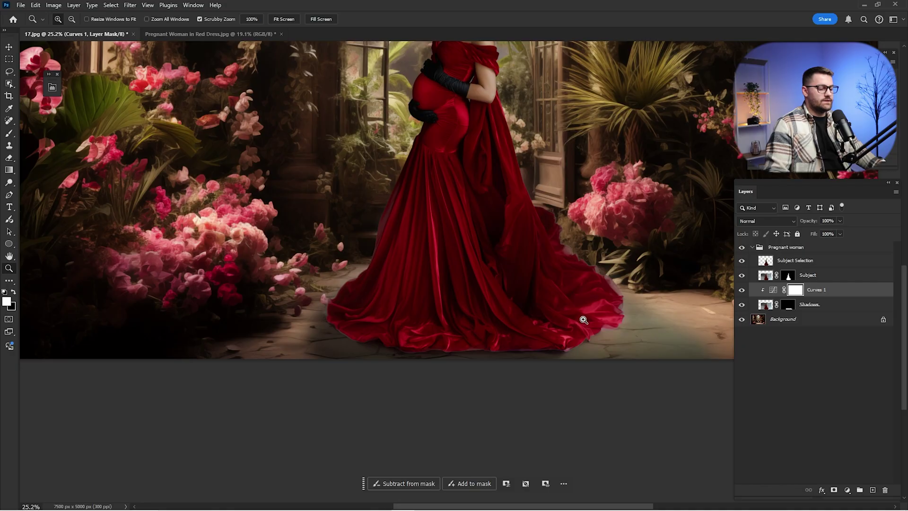
left_click(742, 305)
left_click(741, 305)
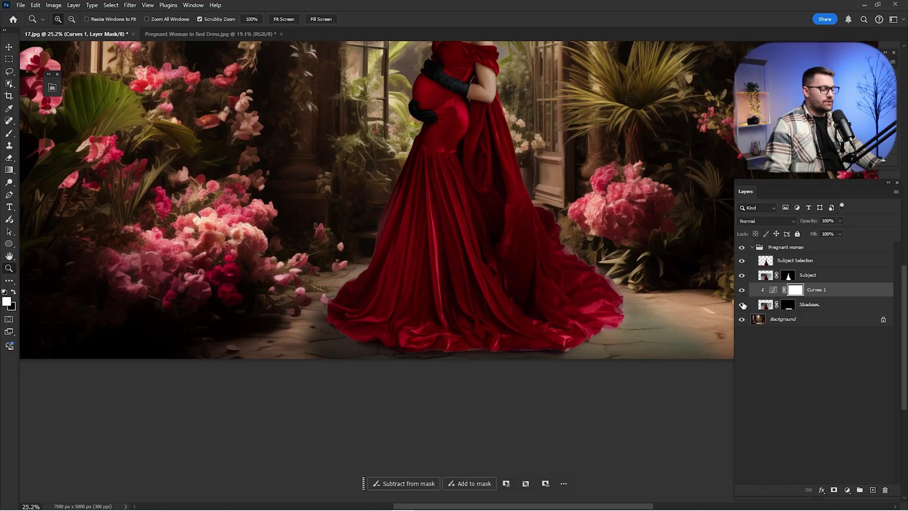
left_click(742, 305)
left_click(742, 304)
left_click(742, 304)
left_click(742, 304)
Extend the revealed floor shadows around the dress by painting white on the Shadows mask with a 900 px brush
left_click(788, 304)
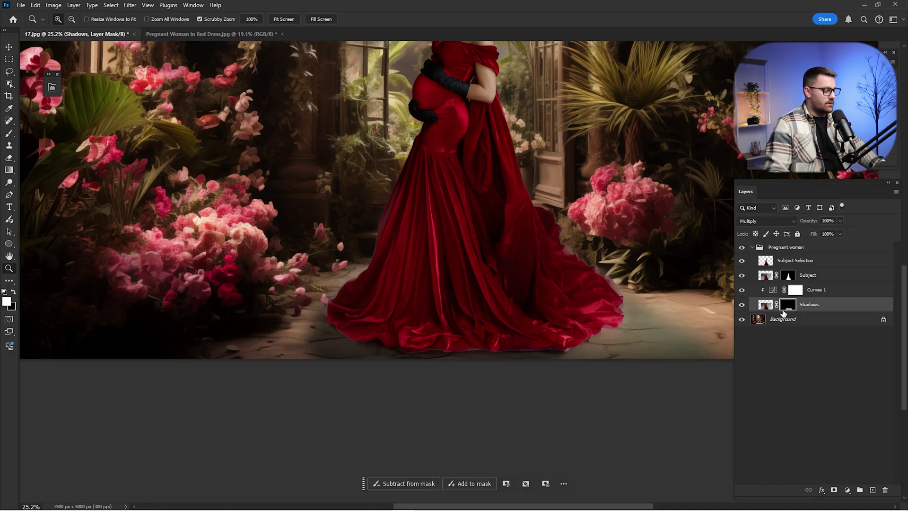
key("b")
key("bracketright")
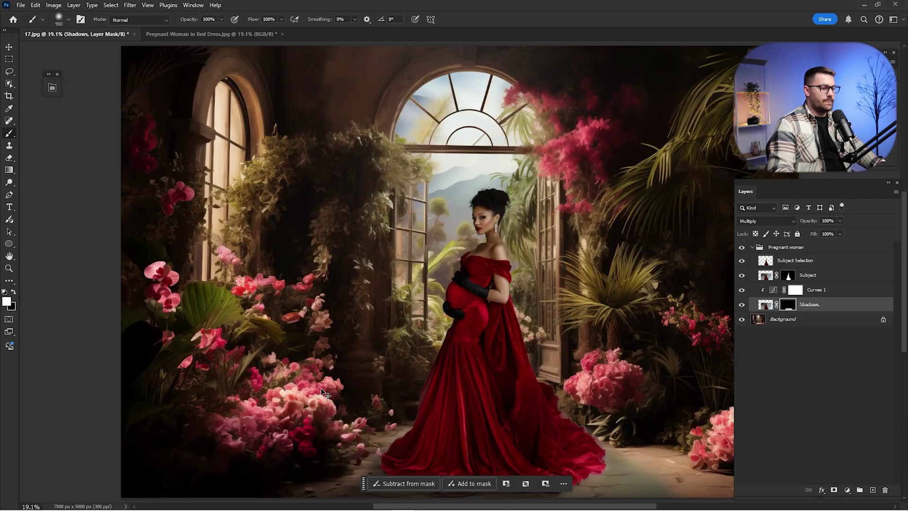
key("ctrl+0")
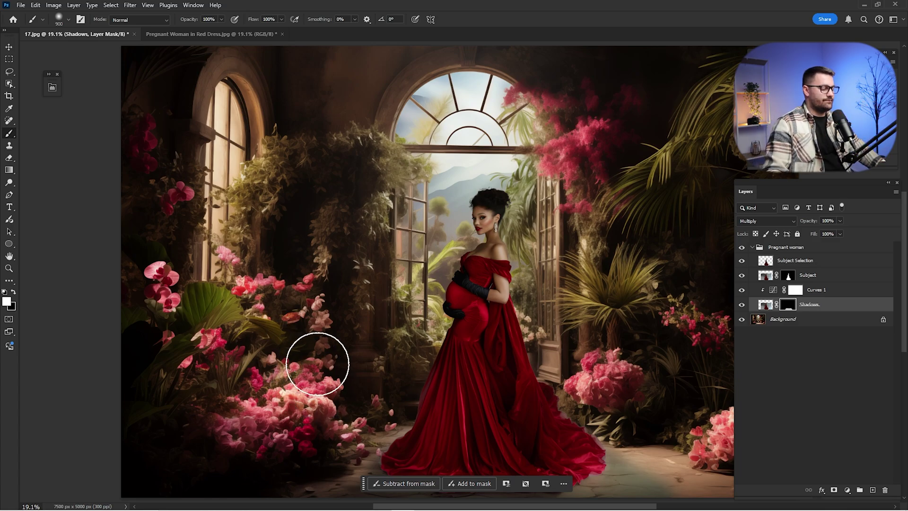
scroll(318, 365, "down", 3)
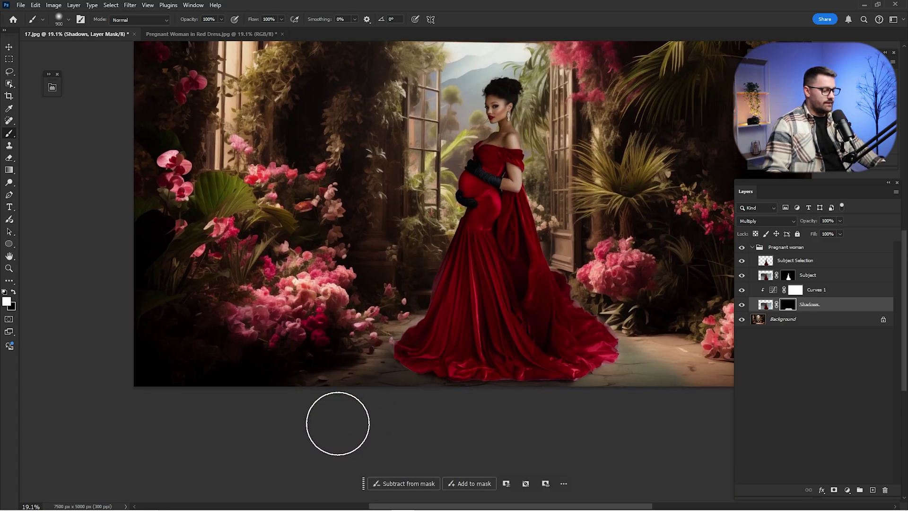
key("ctrl+0")
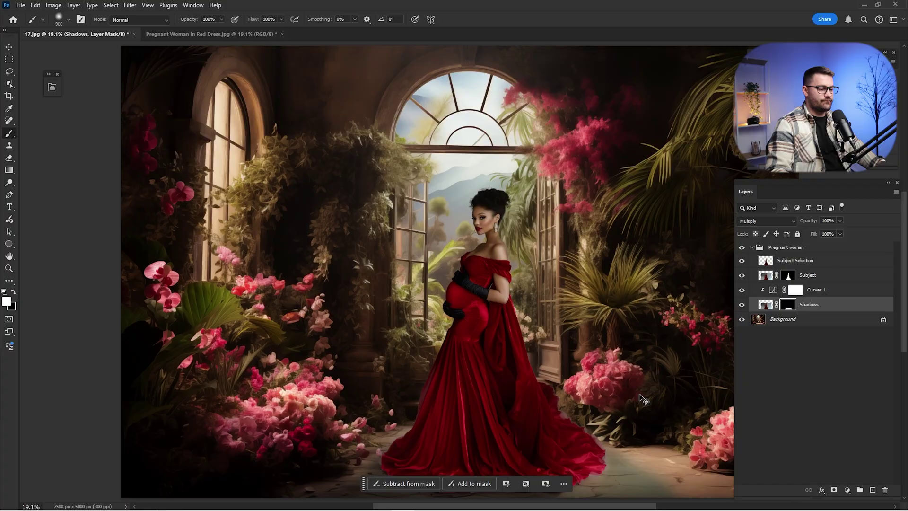
Hide the Subject Selection layer and check the dress's edges with the Subject layer on and off
left_click_drag(578, 368, 565, 283)
key("z")
left_click_drag(511, 405, 613, 386)
left_click_drag(613, 385, 588, 330)
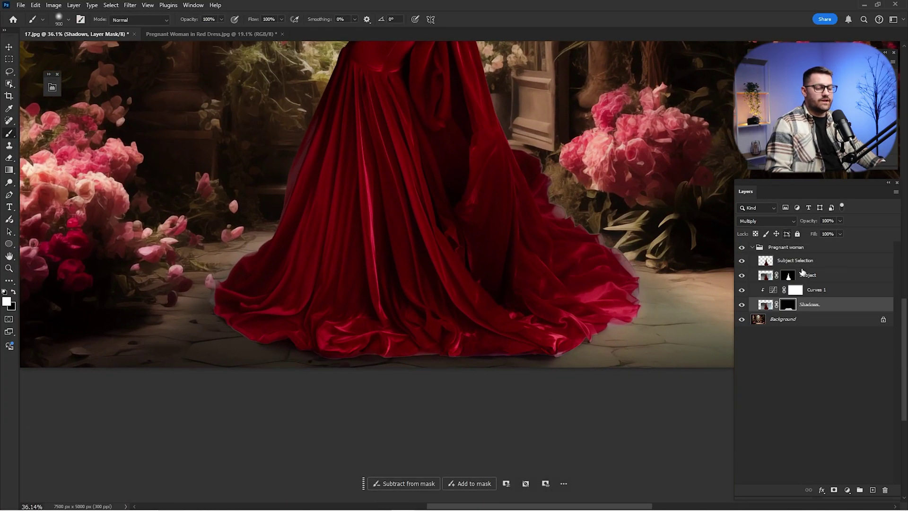
left_click(789, 265)
left_click(742, 260)
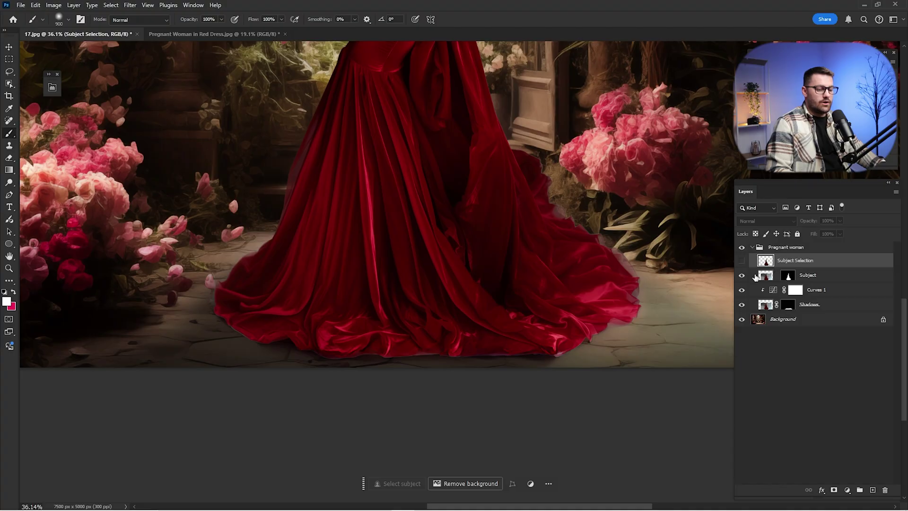
left_click(742, 275)
left_click(742, 276)
left_click_drag(609, 280, 688, 302)
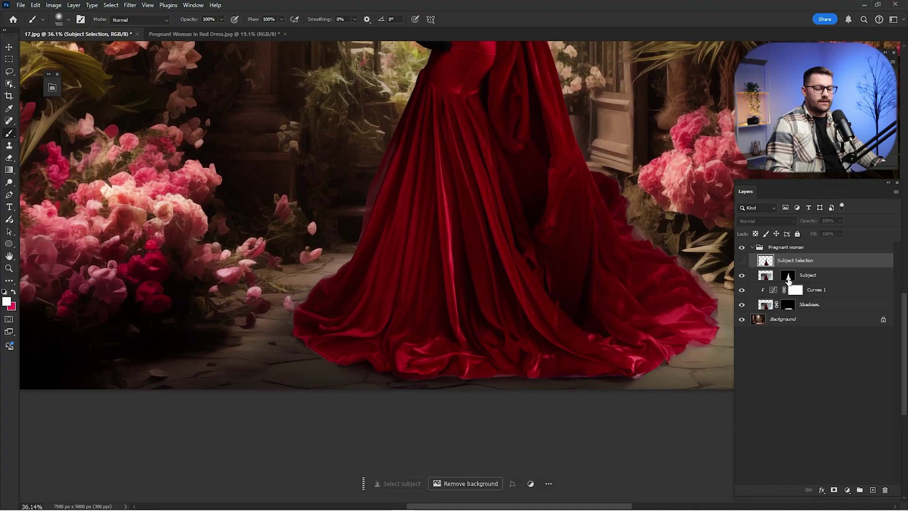
Clean up the fringe along the dress's hem by painting black on the Subject mask with a 300 px brush
left_click(791, 275)
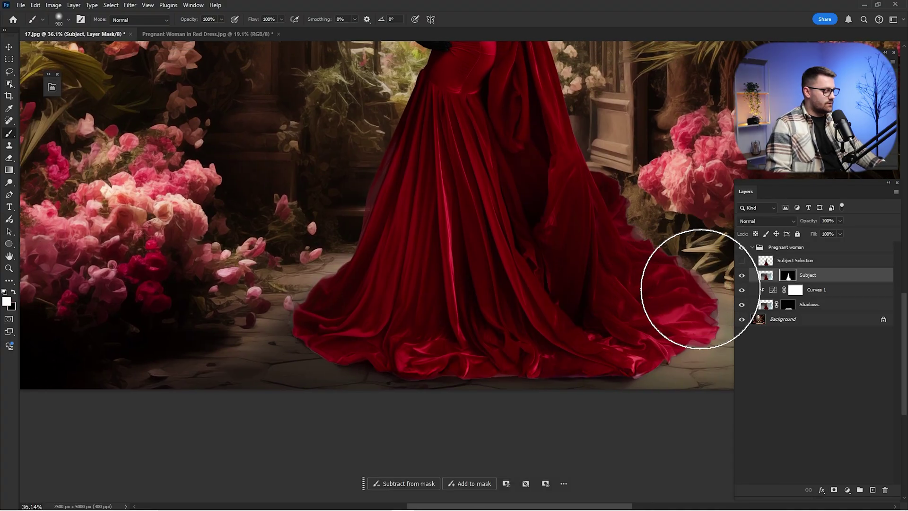
key("x")
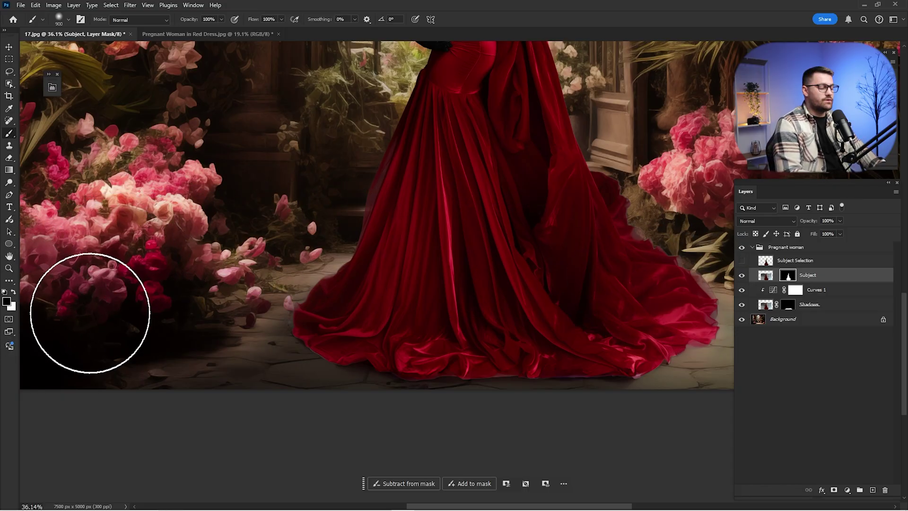
left_click(776, 276)
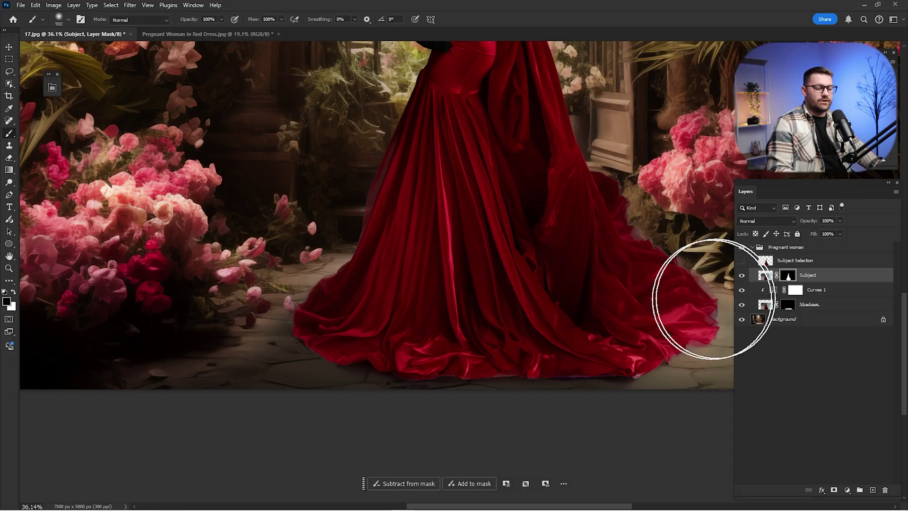
left_click_drag(635, 316, 553, 244)
key("bracketleft")
key("bracketleft")
key("bracketleft")
key("bracketleft")
key("bracketleft")
key("bracketleft")
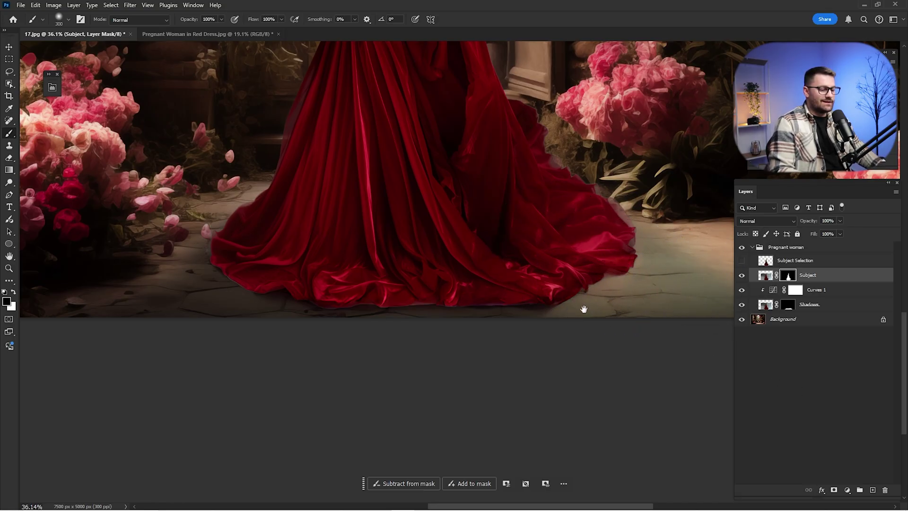
left_click_drag(584, 309, 669, 301)
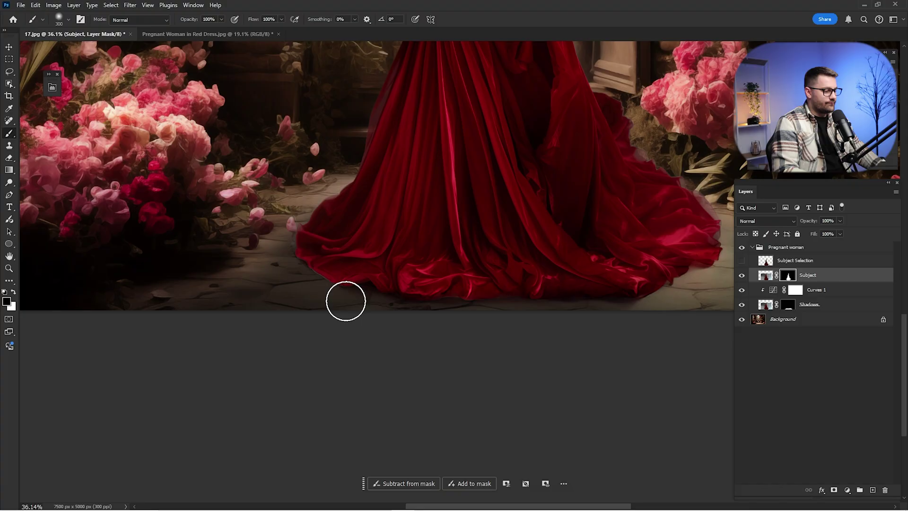
left_click_drag(505, 307, 420, 314)
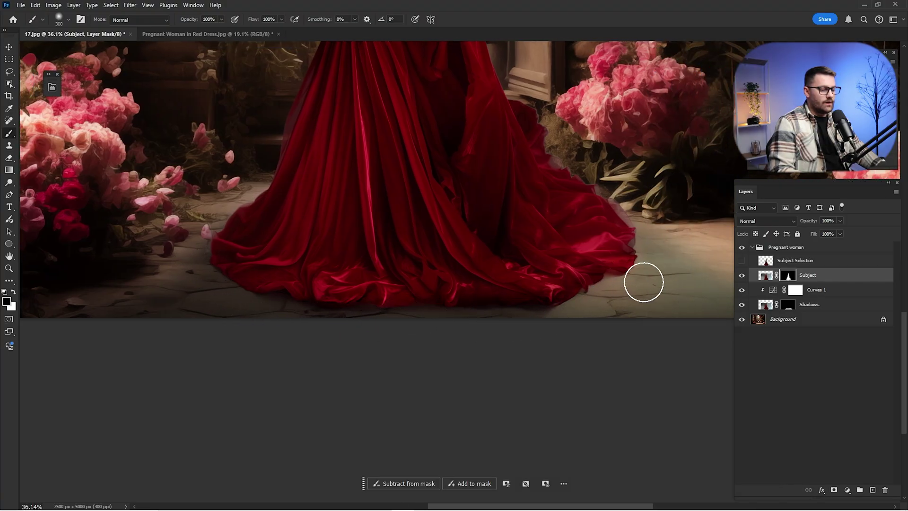
Fade the hem softly into the floor by painting black on the Subject mask with a 700 px brush
key("bracketright")
key("bracketright")
key("bracketright")
key("bracketright")
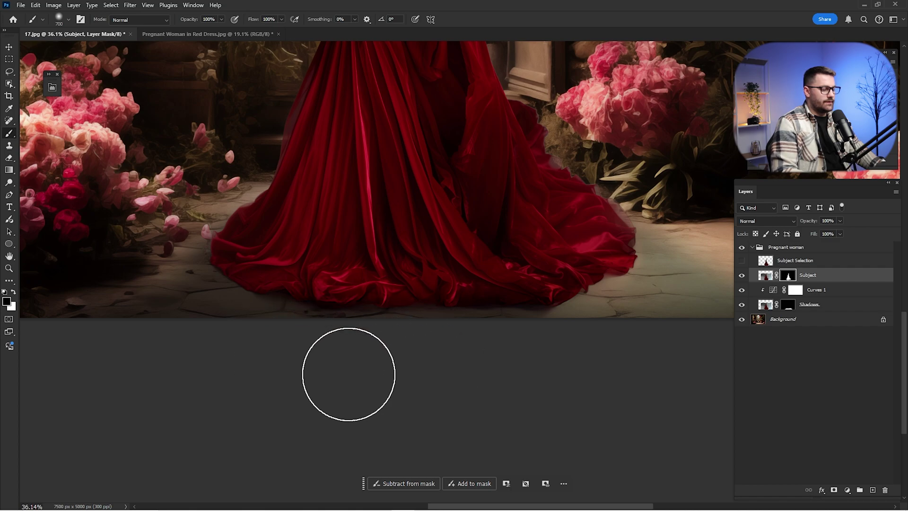
Compare the whole garden scene with and without the woman by isolating and restoring the Background layer
key("ctrl+0")
left_click_drag(585, 245, 567, 190)
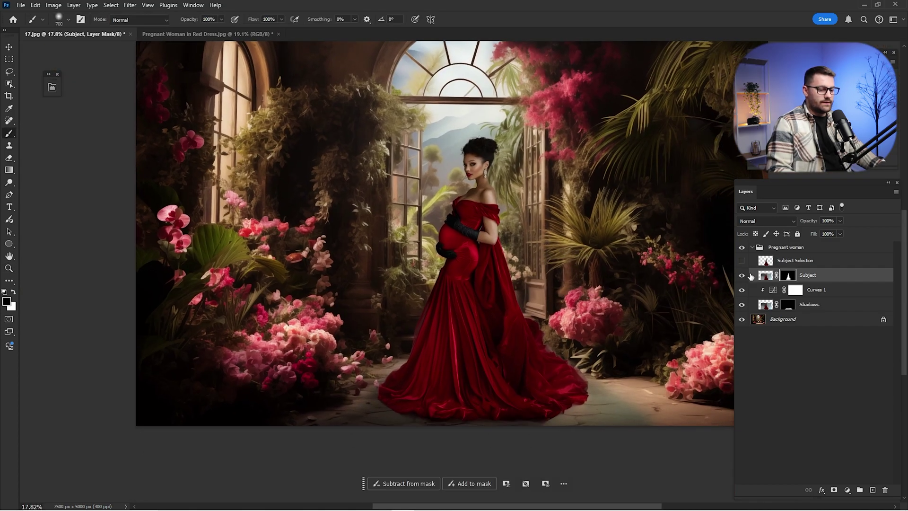
left_click(742, 321, "alt")
left_click(742, 321, "alt")
left_click(742, 321, "alt")
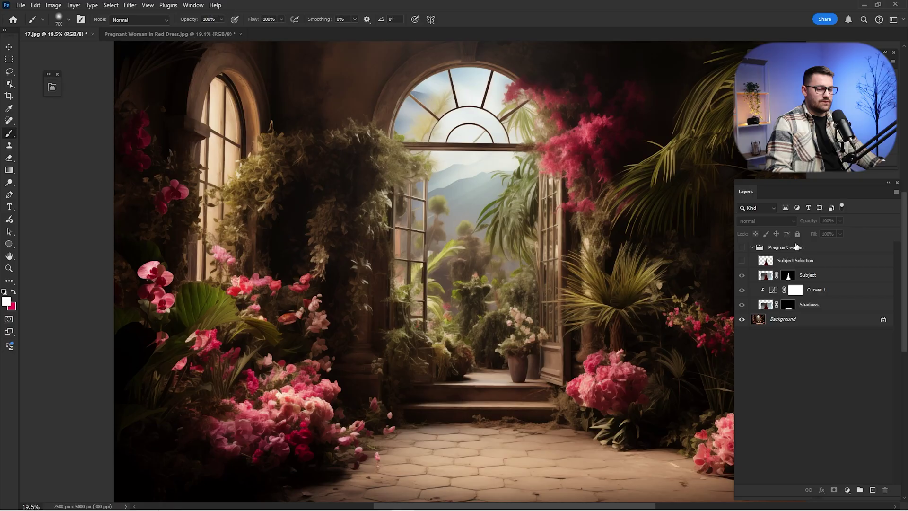
left_click(741, 319, "alt")
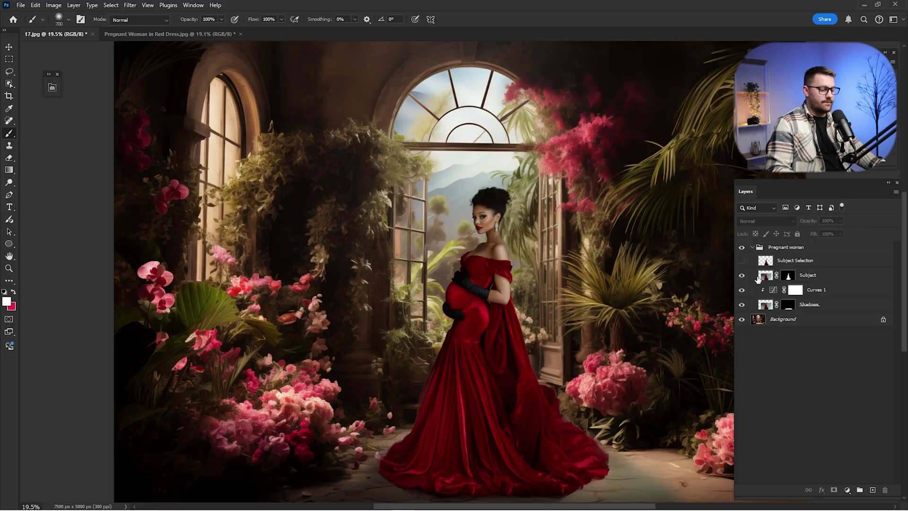
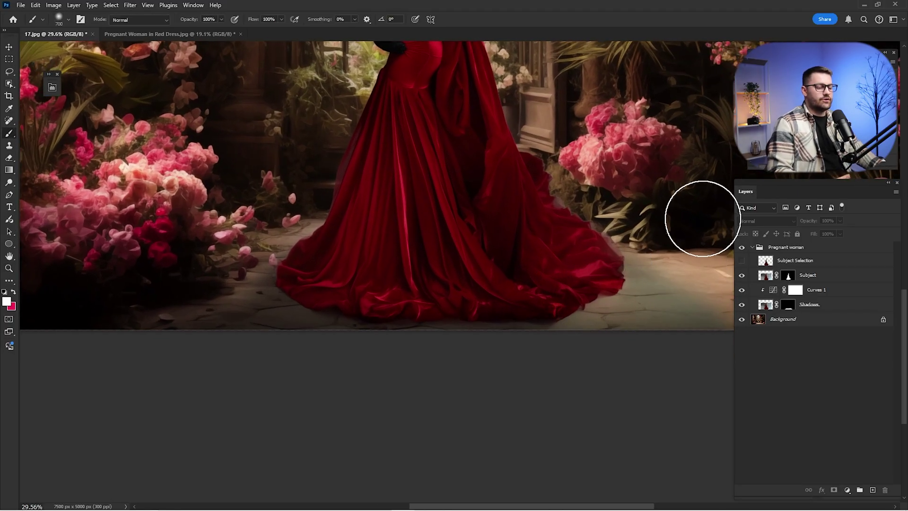
Add a new layer above Background and paint black shadow beneath the left end of the hem with a 300 px brush
left_click(799, 322)
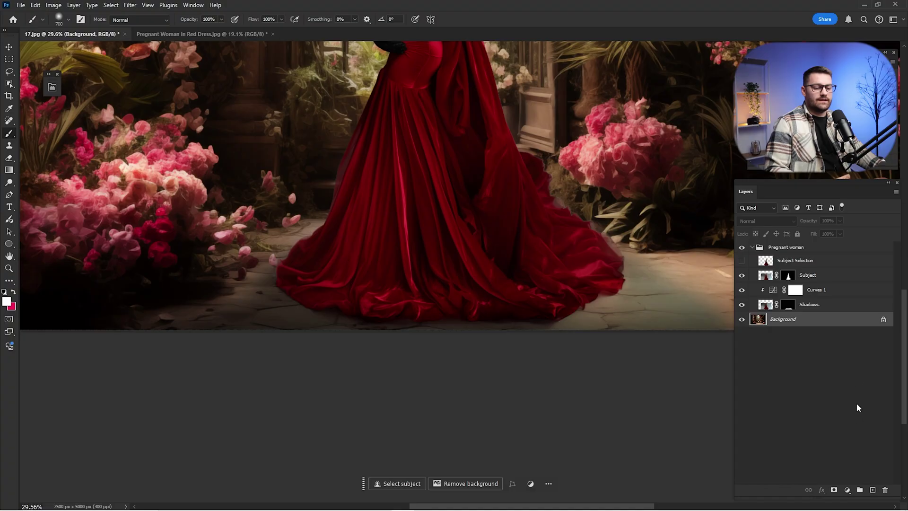
left_click(873, 490)
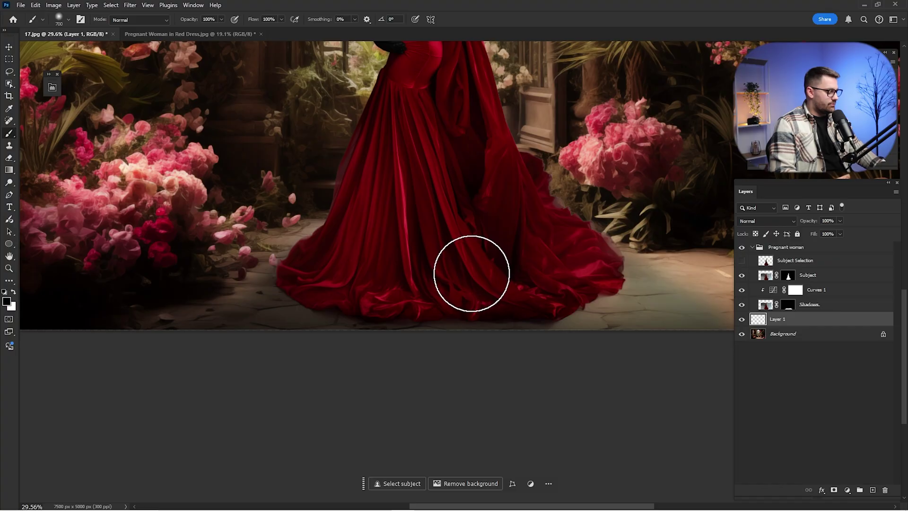
key("d")
key("bracketleft")
key("bracketleft")
key("bracketleft")
left_click_drag(312, 268, 265, 318)
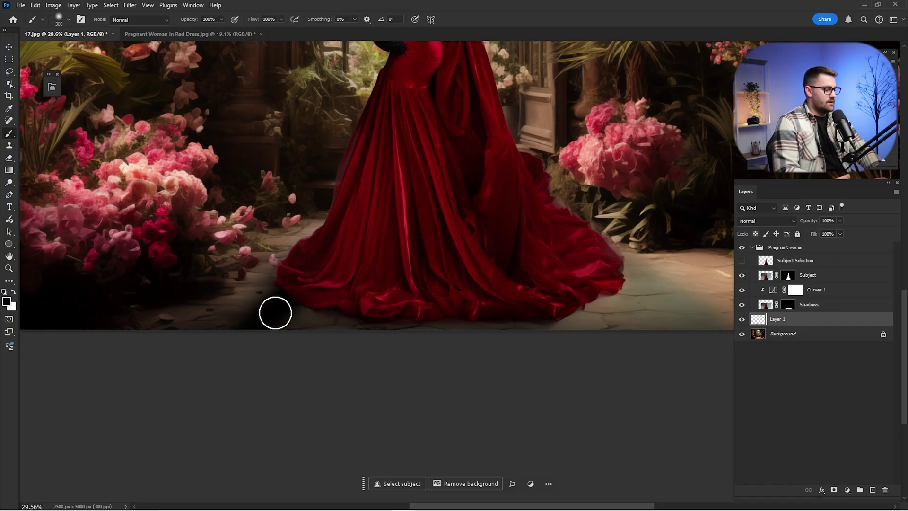
Extend the black shadow under the rest of the hem and across the floor to the right with a larger brush
key("bracketright")
key("bracketright")
key("bracketright")
left_click_drag(487, 343, 582, 390)
left_click_drag(547, 280, 603, 306)
key("bracketleft")
left_click(618, 310)
key("bracketleft")
left_click_drag(589, 274, 606, 298)
key("bracketleft")
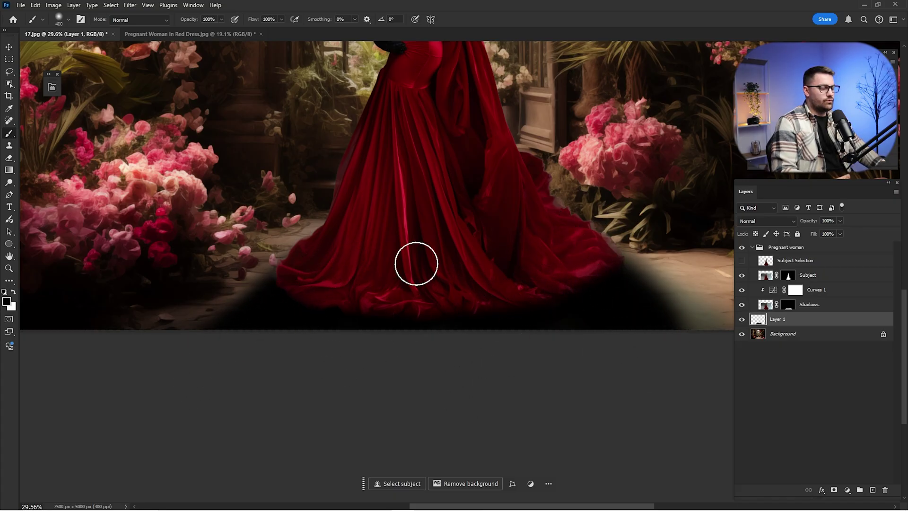
left_click_drag(640, 306, 726, 348)
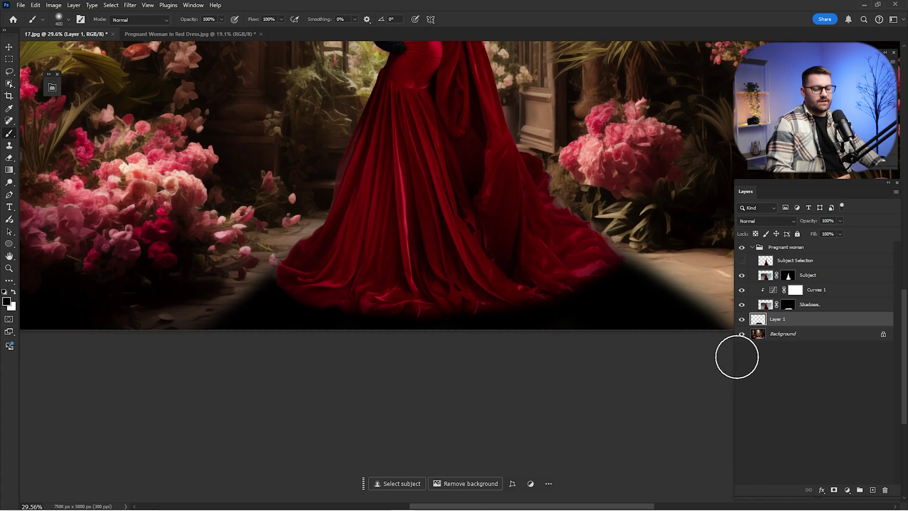
Add a mask to Layer 1 and paint black with a 900 px brush within the Subject Selection outline, removing painted shadow beneath the dress
left_click(834, 491)
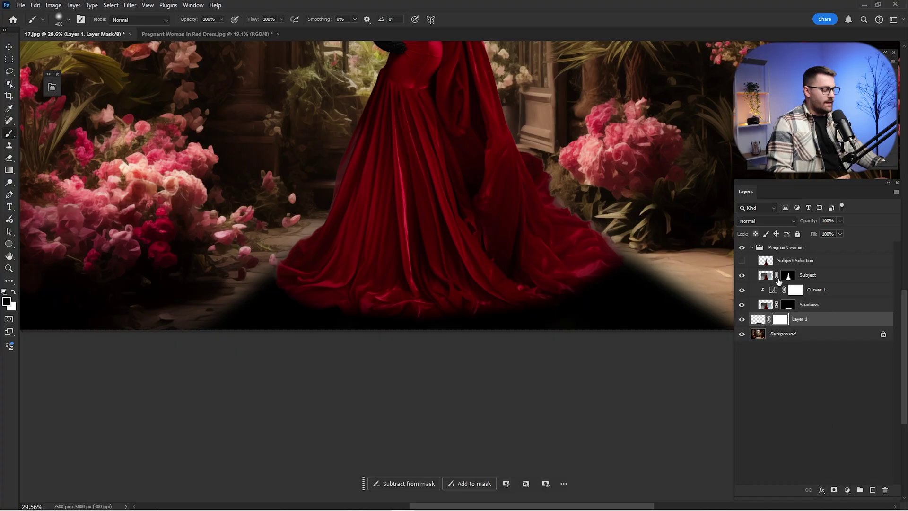
left_click(766, 261, "ctrl")
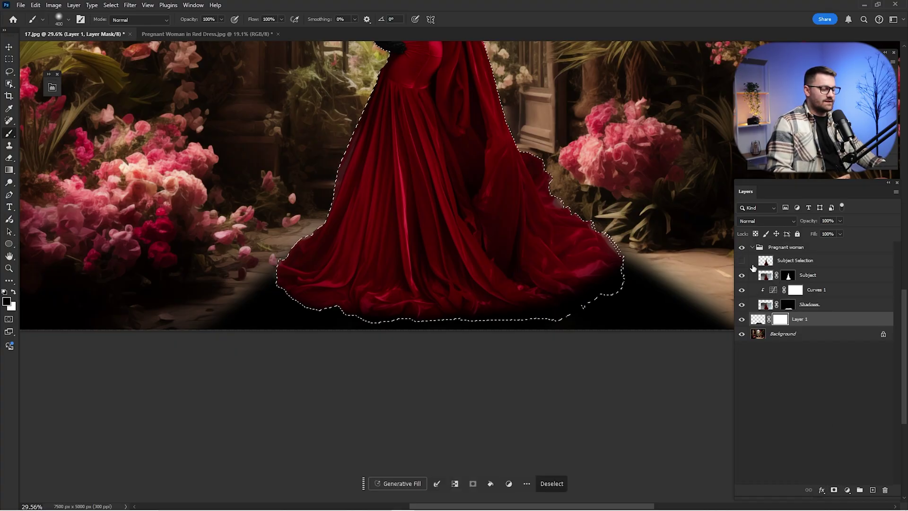
key("bracketright")
key("bracketright")
key("bracketright")
key("bracketright")
key("bracketright")
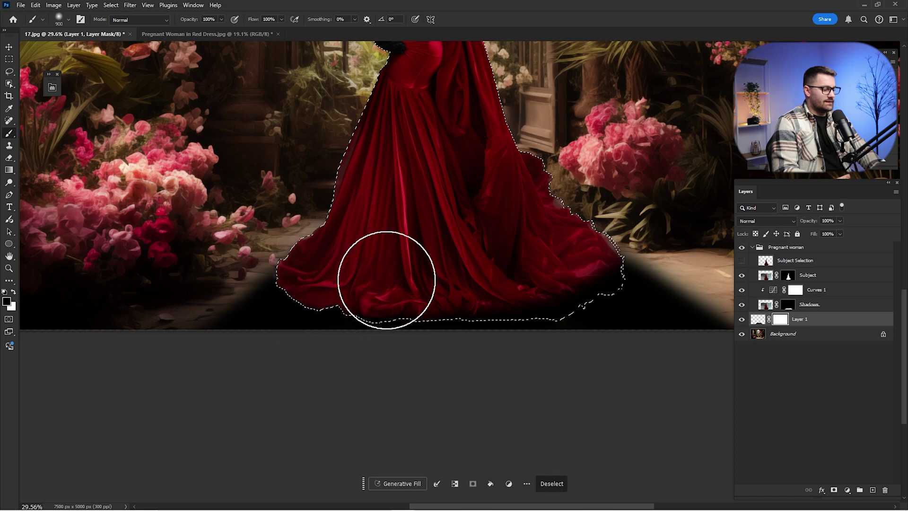
mouse_move(548, 307)
left_mouse_down()
mouse_move(615, 260)
mouse_move(389, 256)
mouse_move(317, 328)
mouse_move(579, 333)
mouse_move(632, 274)
left_mouse_up()
key("ctrl+d")
Set Layer 1's blend mode to Soft Light and compare the floor with that layer hidden and shown
key("ctrl+0")
left_click_drag(619, 423, 583, 304)
scroll(583, 304, "down", 3)
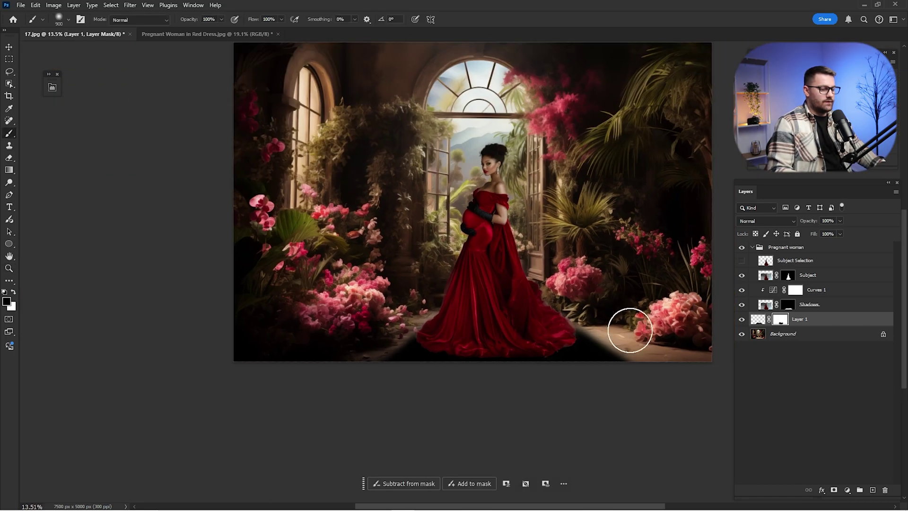
left_click(742, 261)
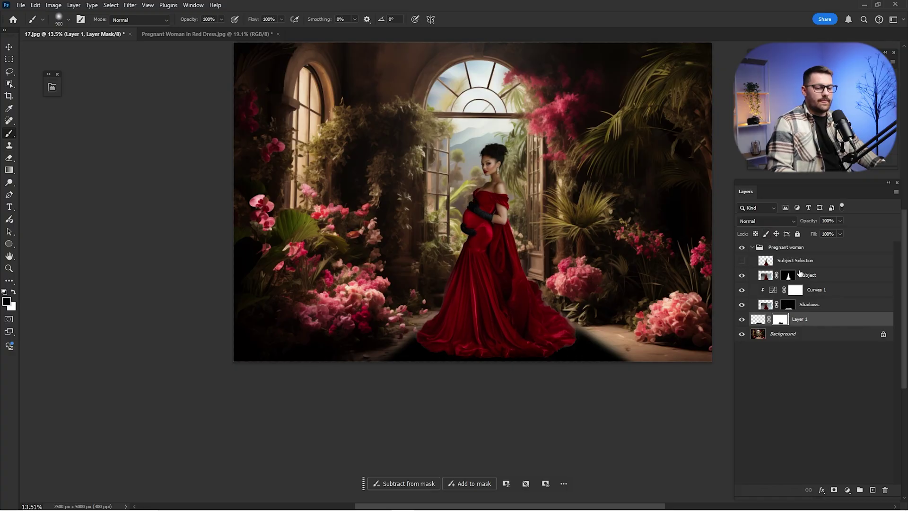
left_click(788, 222)
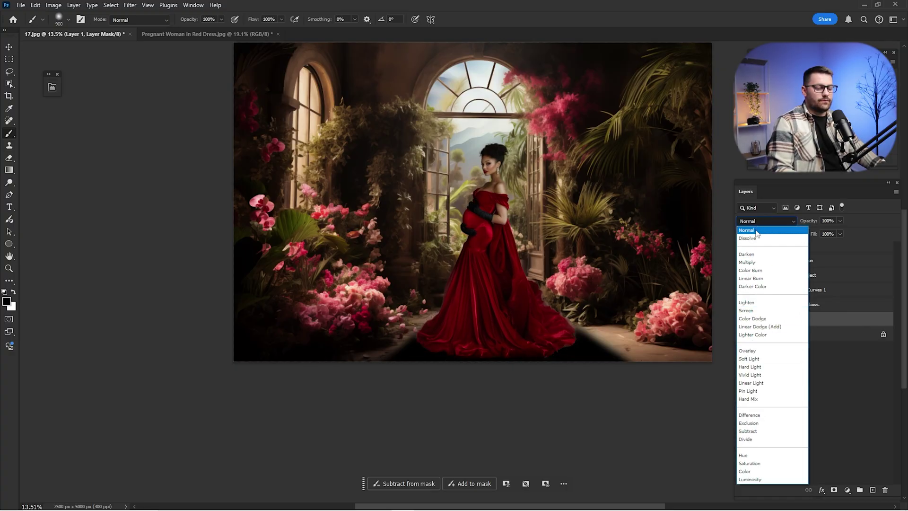
left_click(749, 359)
left_click(741, 320)
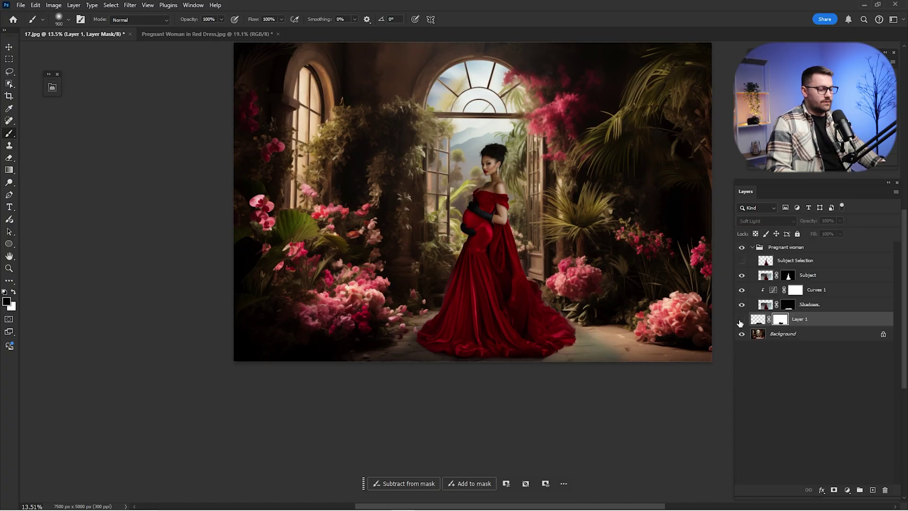
left_click(741, 320)
left_click(742, 321)
left_click(741, 322)
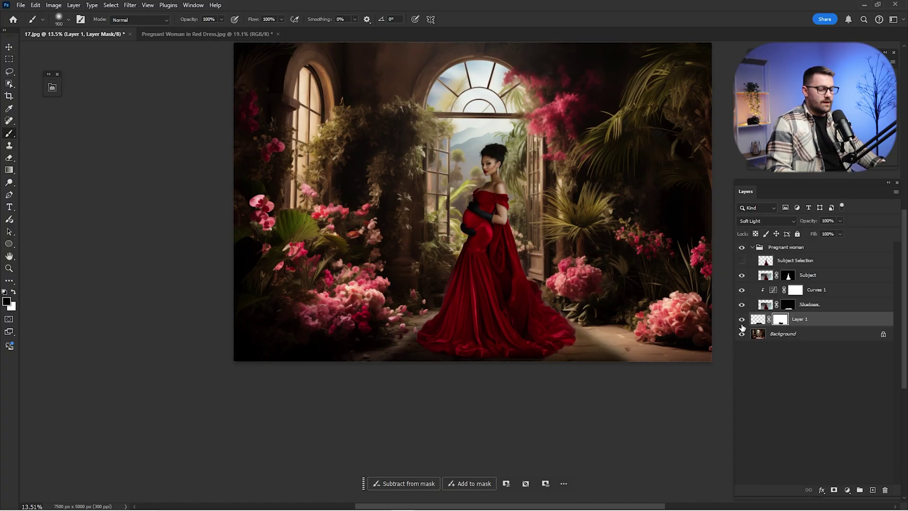
Reduce Layer 1's opacity to 25% and compare the hem with the Shadows layer hidden and shown
left_click(834, 221)
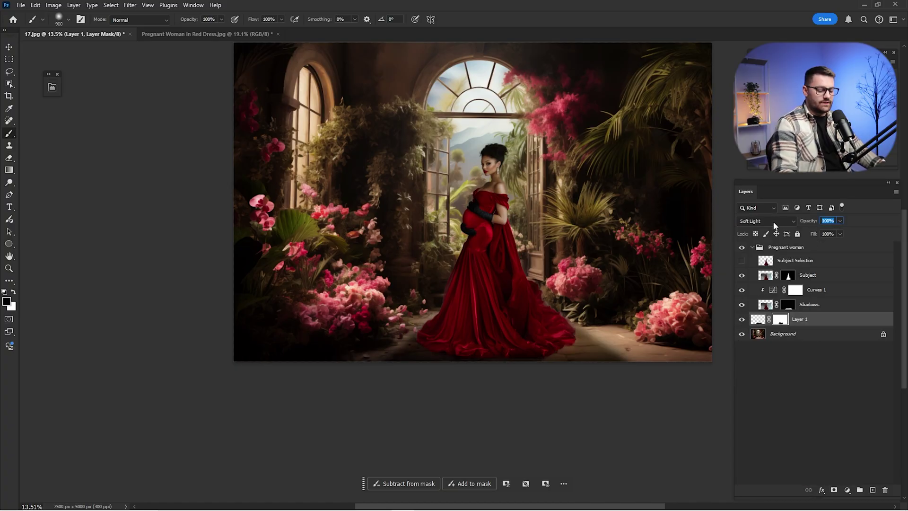
type("25")
key("Return")
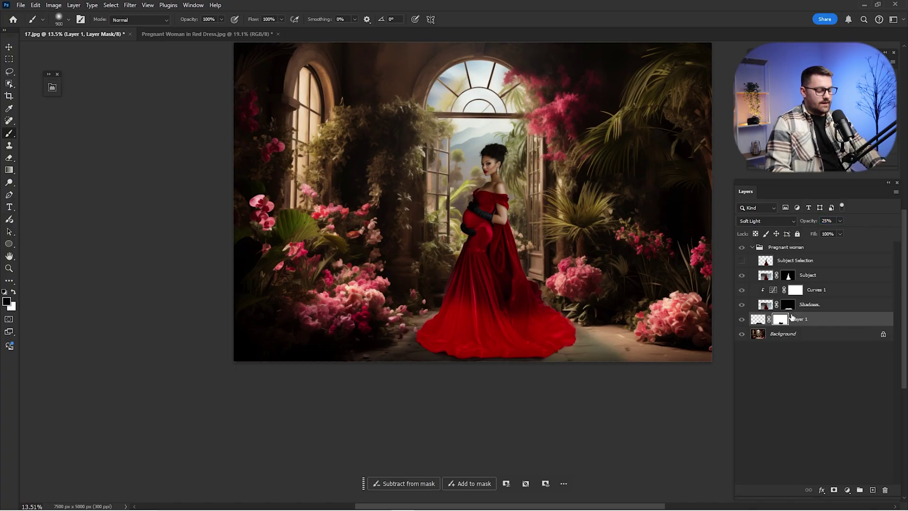
left_click(758, 319)
left_click(741, 307)
left_click(742, 307)
left_click(742, 307)
left_click(743, 308)
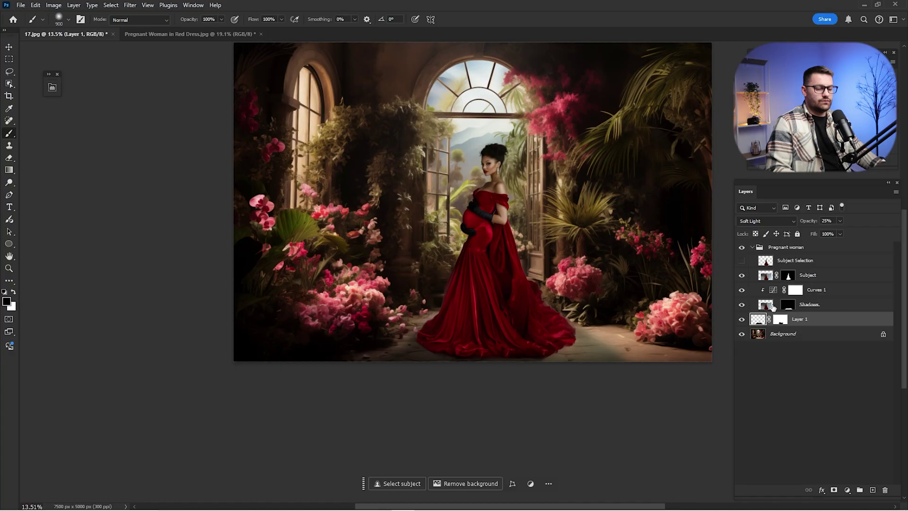
Select the Shadows layer mask with an 1100 px brush and examine the scene with the Shadows layer hidden and shown
left_click(787, 304)
key("bracketright")
key("bracketright")
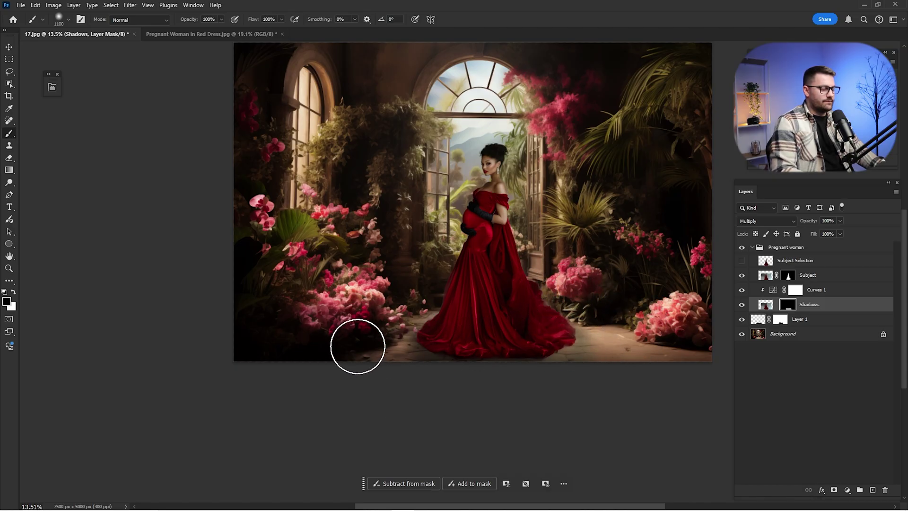
left_click(742, 305)
left_click(742, 305)
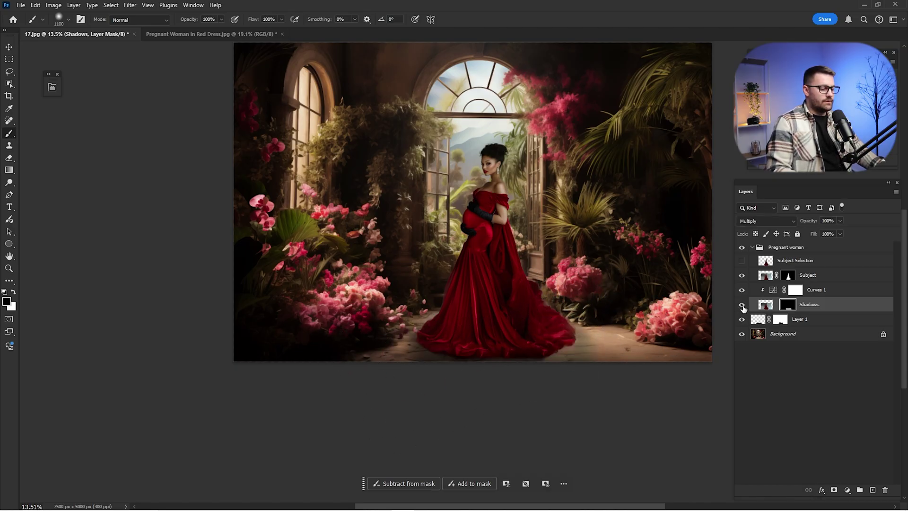
left_click(742, 305)
left_click(742, 305)
key("ctrl+0")
scroll(563, 298, "down", 2)
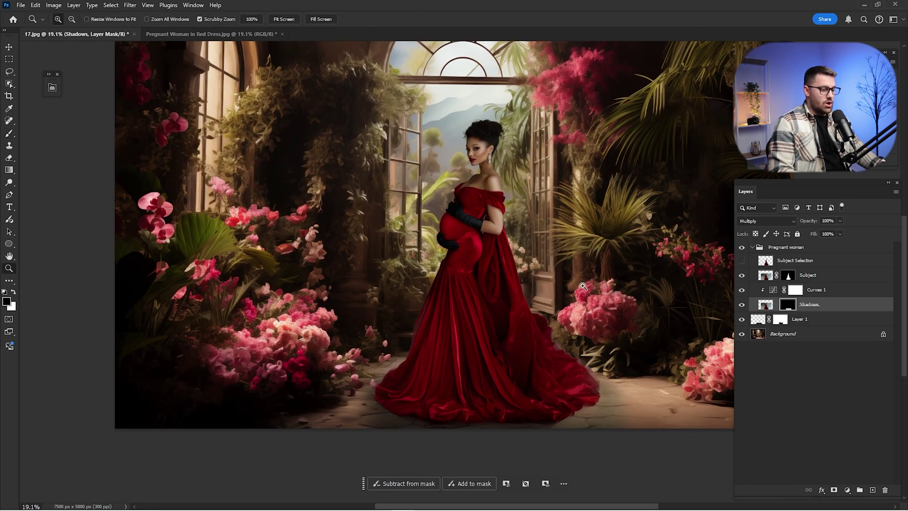
scroll(599, 291, "down", 1)
key("ctrl+0")
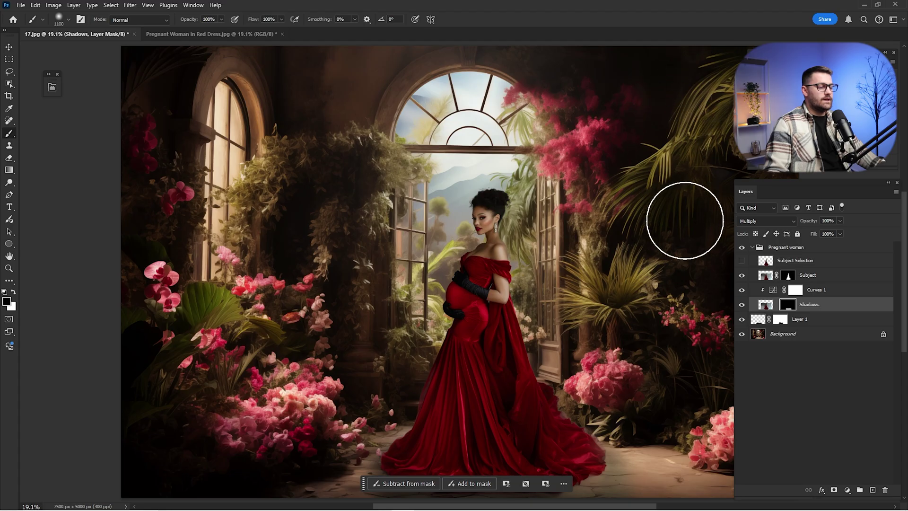
Duplicate the Background layer and start a Tilt-Shift blur on the copy, centring its focus on the floor at the dress hem
left_click(778, 335)
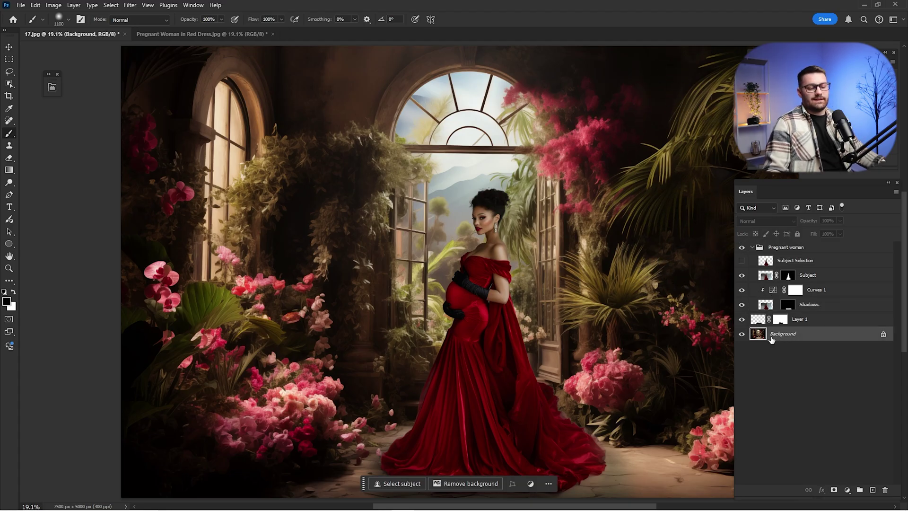
left_click_drag(778, 330, 872, 488)
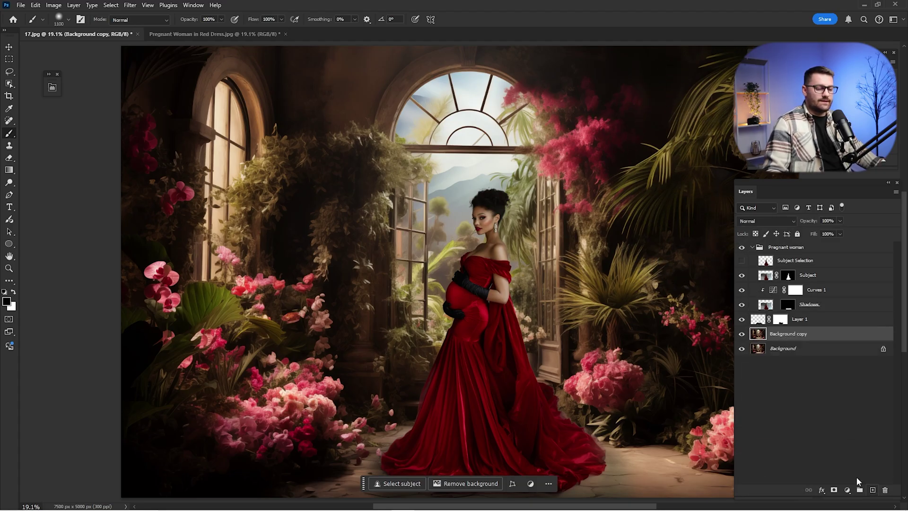
left_click(131, 6)
mouse_move(198, 126)
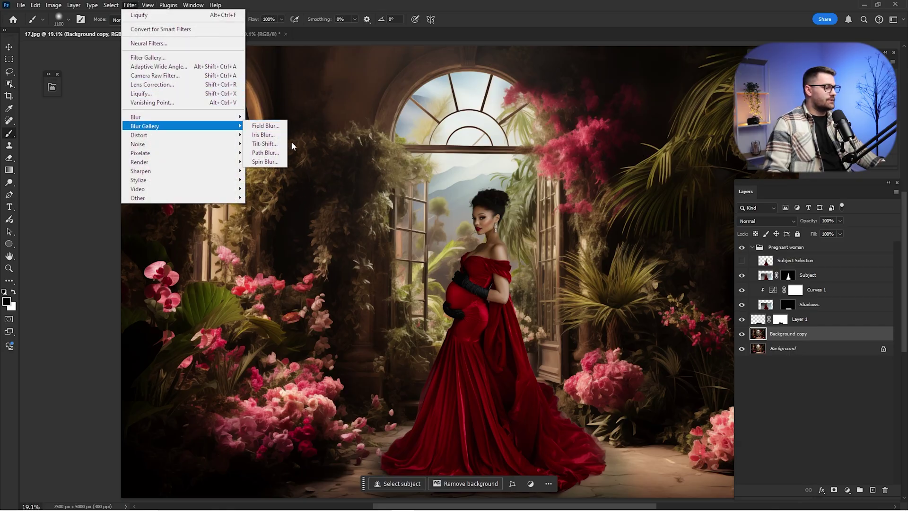
left_click(264, 144)
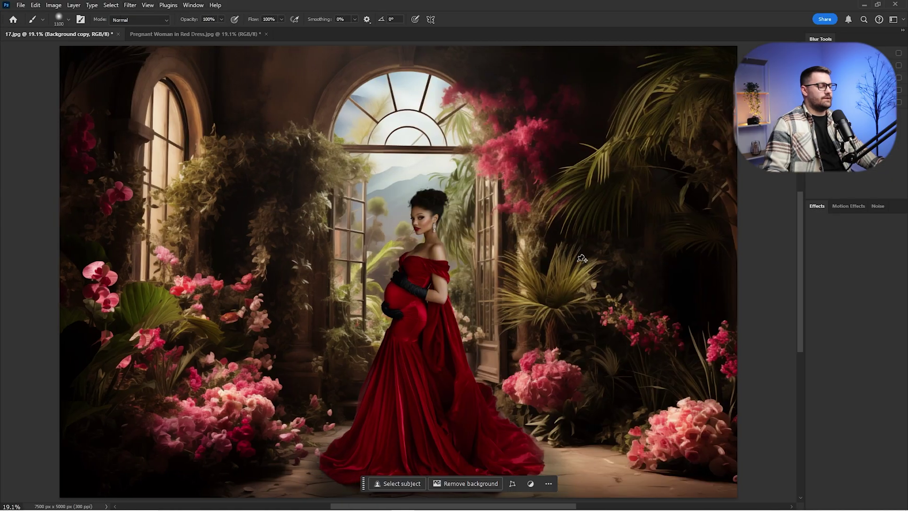
left_click_drag(440, 312, 419, 480)
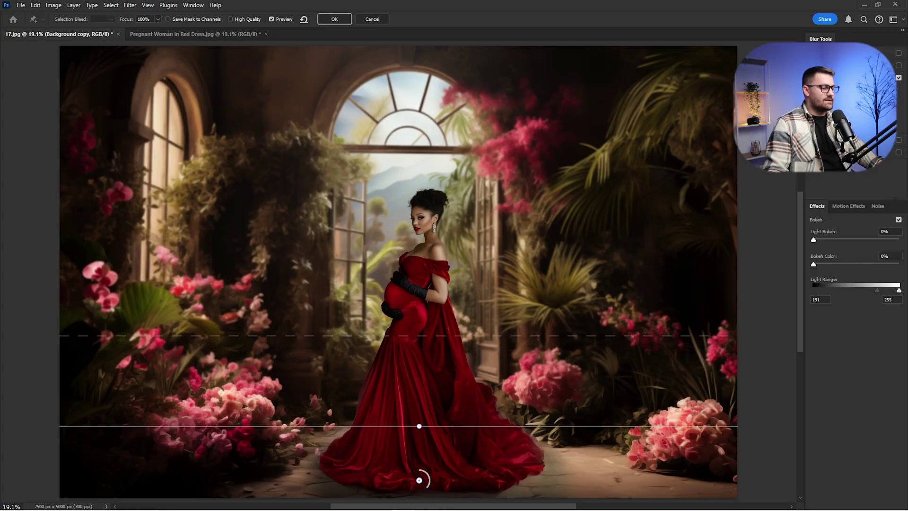
Preview a heavy Tilt-Shift blur, apply it at a subtle strength, and compare the scene with Background copy hidden and shown
left_click_drag(846, 98, 877, 99)
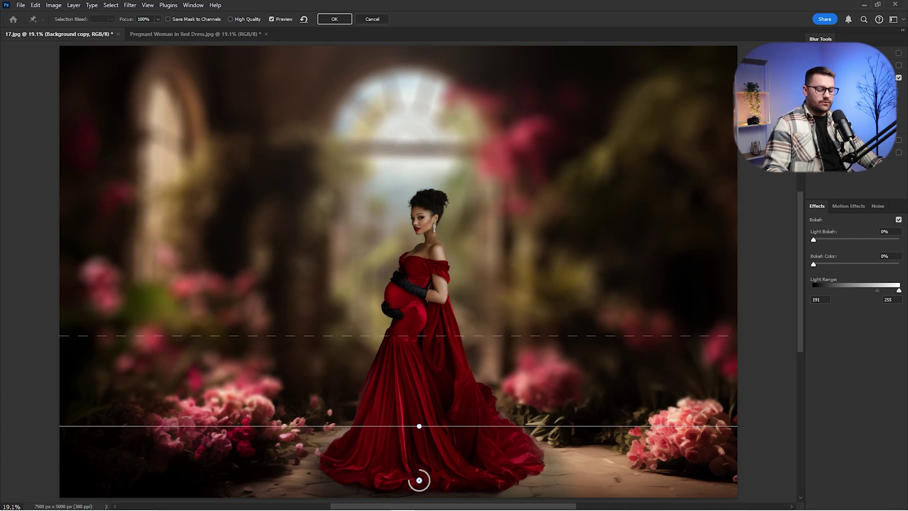
left_click_drag(877, 99, 839, 98)
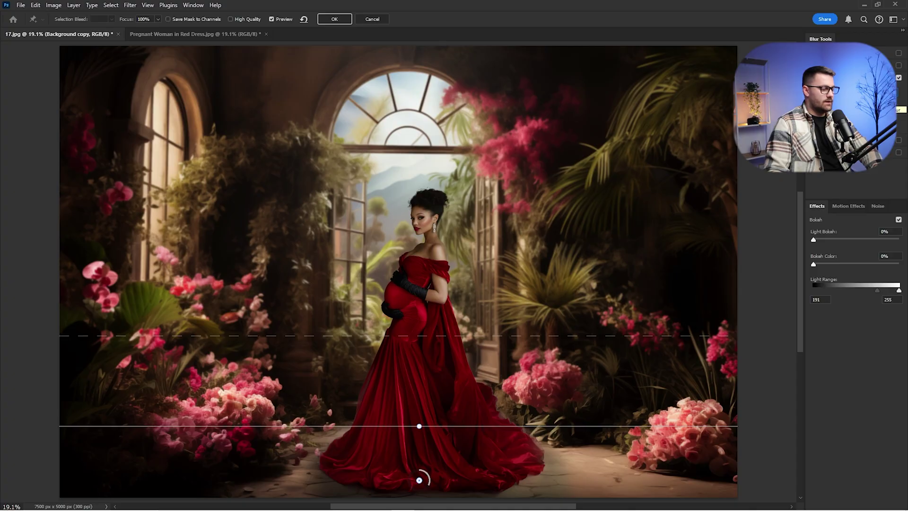
left_click_drag(472, 458, 457, 488)
left_click(339, 19)
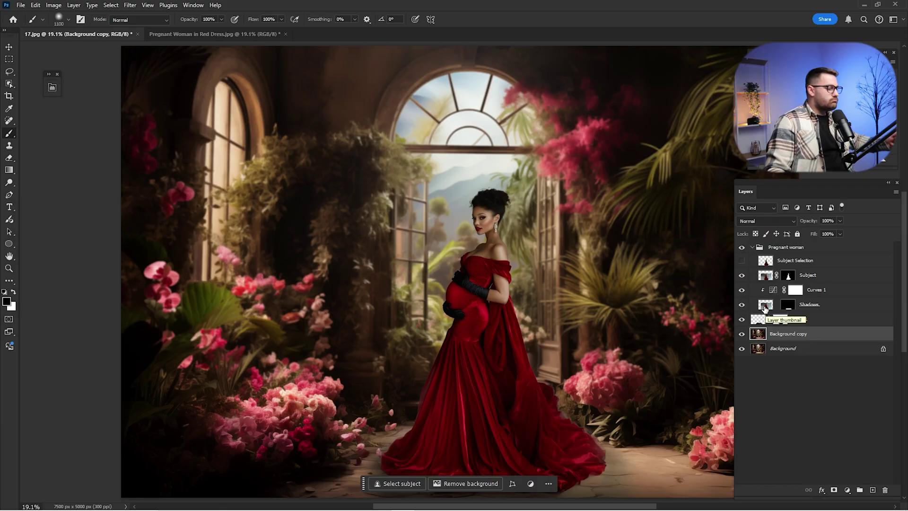
left_click(742, 334)
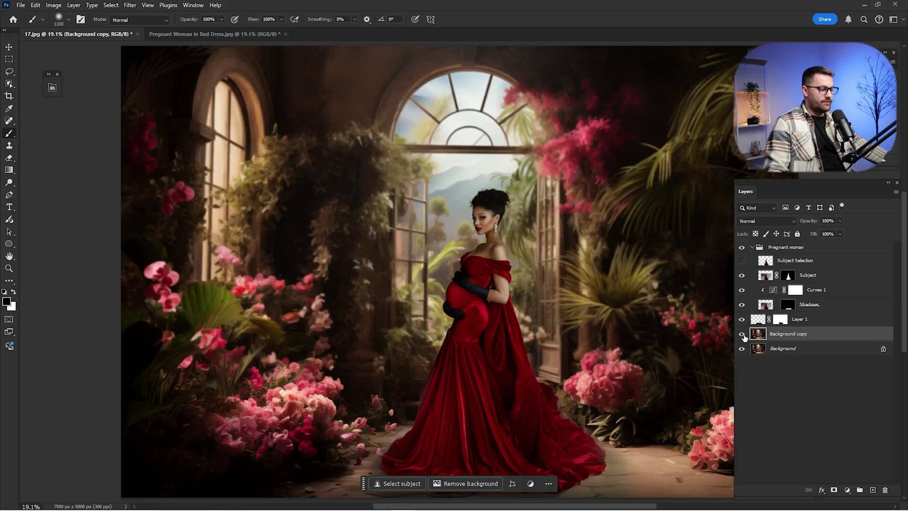
left_click(742, 334)
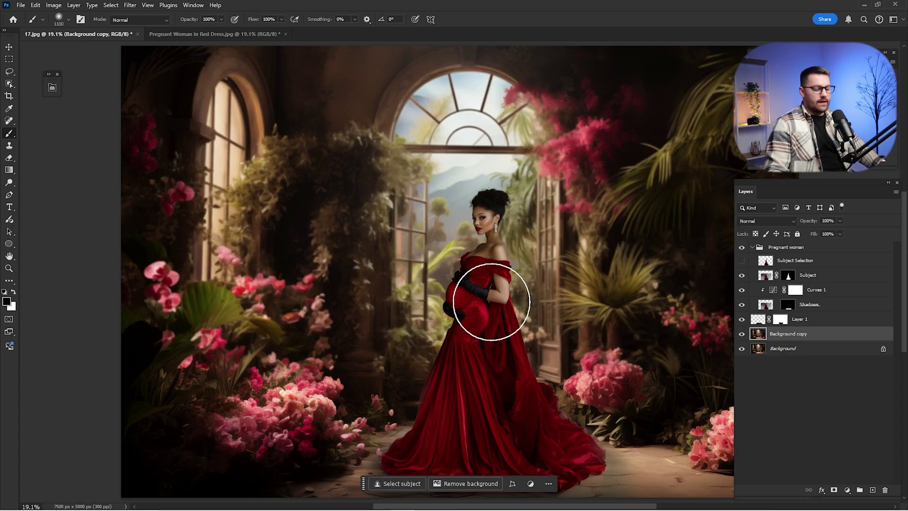
Target the Subject mask, trace the grey gap above the glove cuff with the Pen tool, and turn the path into a selection with 0 feather
key("z")
left_click_drag(492, 298, 527, 267)
key("b")
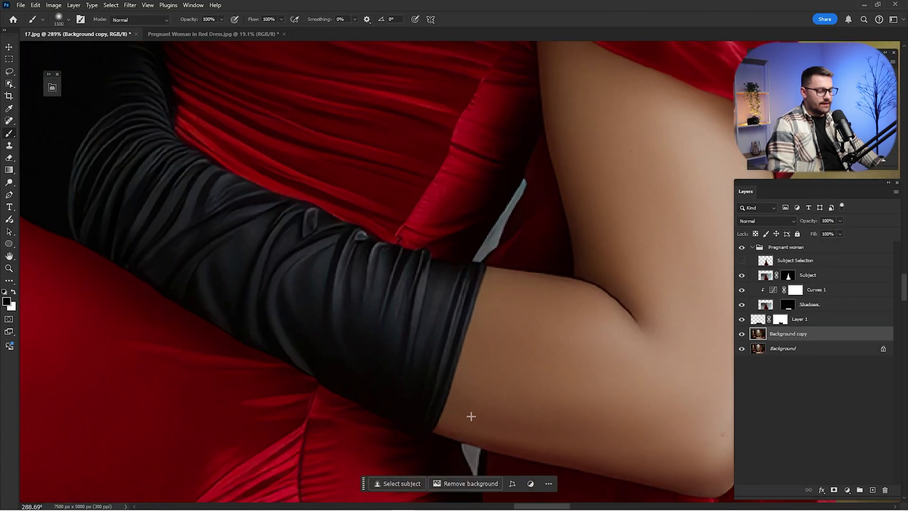
left_click_drag(571, 311, 620, 359)
left_click(793, 275)
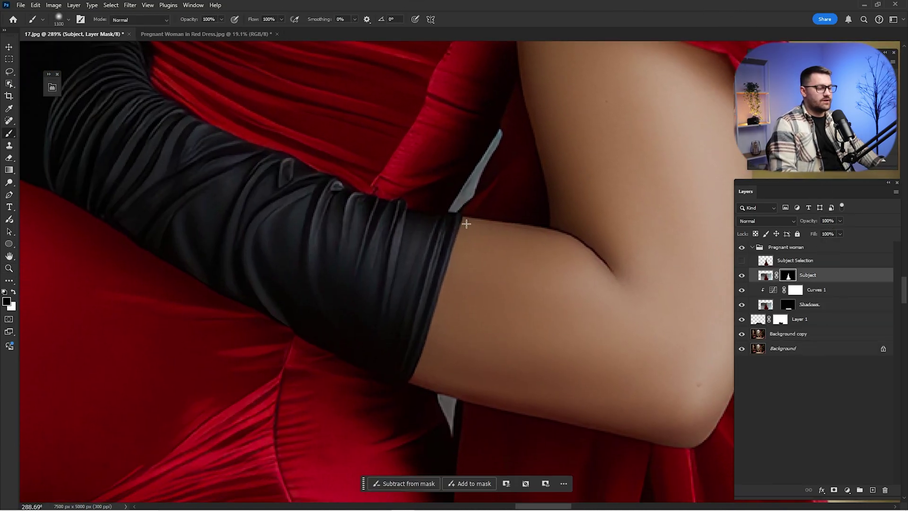
scroll(470, 233, "up", 3)
key("z")
left_click_drag(447, 195, 466, 262)
mouse_move(503, 238)
left_mouse_down()
mouse_move(479, 258)
mouse_move(496, 249)
left_mouse_up()
key("b")
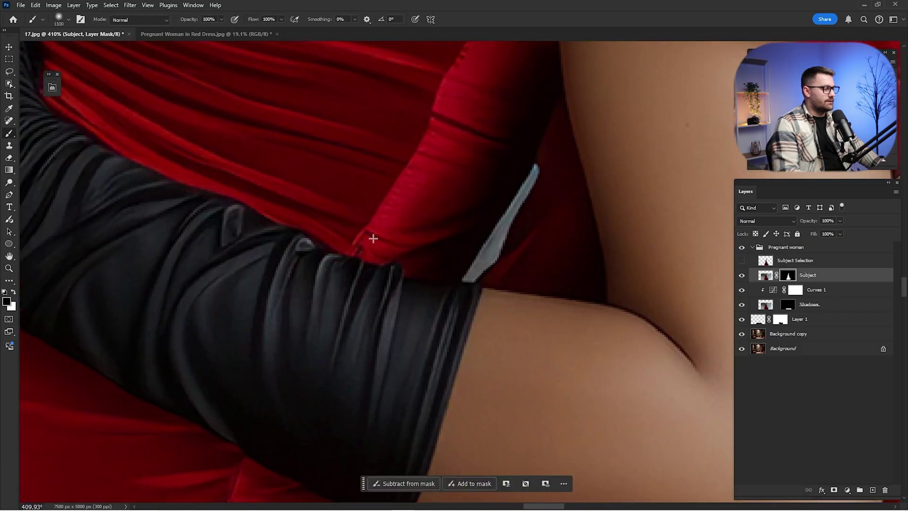
left_click(8, 197)
scroll(472, 300, "up", 1)
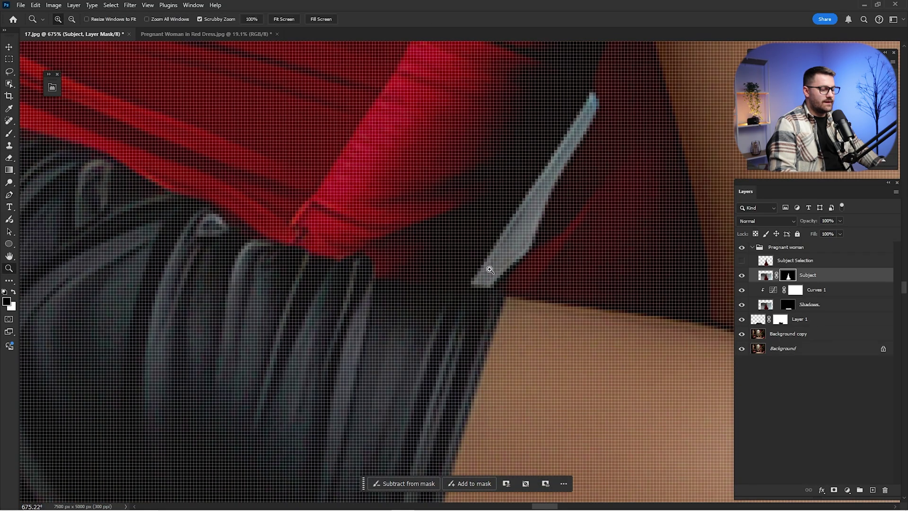
scroll(452, 311, "up", 1)
scroll(451, 313, "down", 1)
left_click(442, 316)
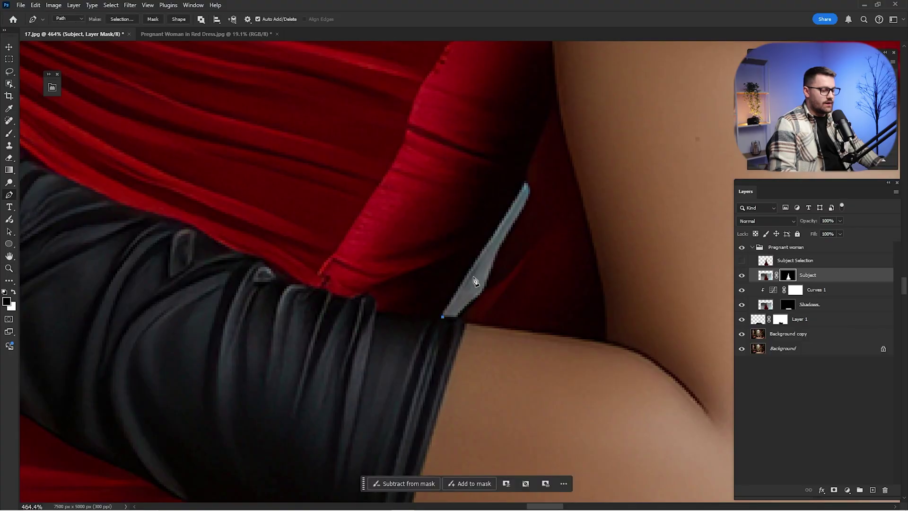
left_click(518, 194)
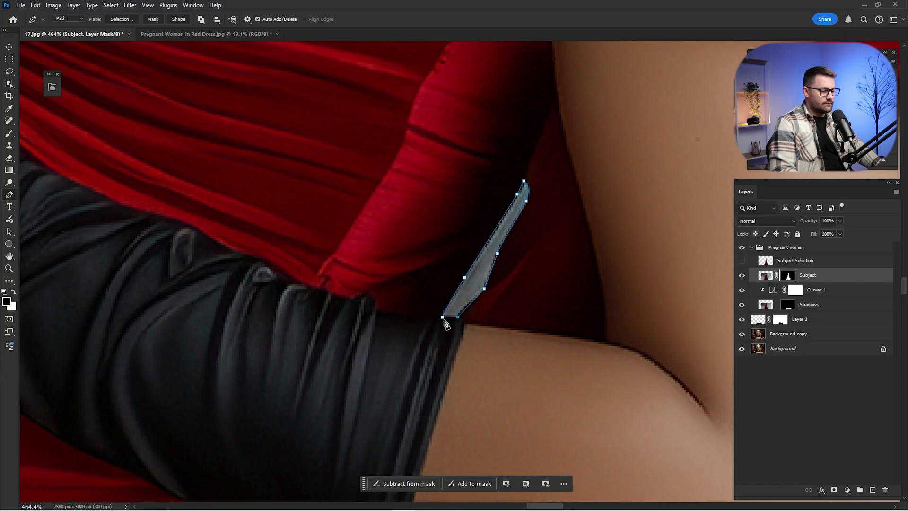
right_click(470, 278)
left_click(508, 315)
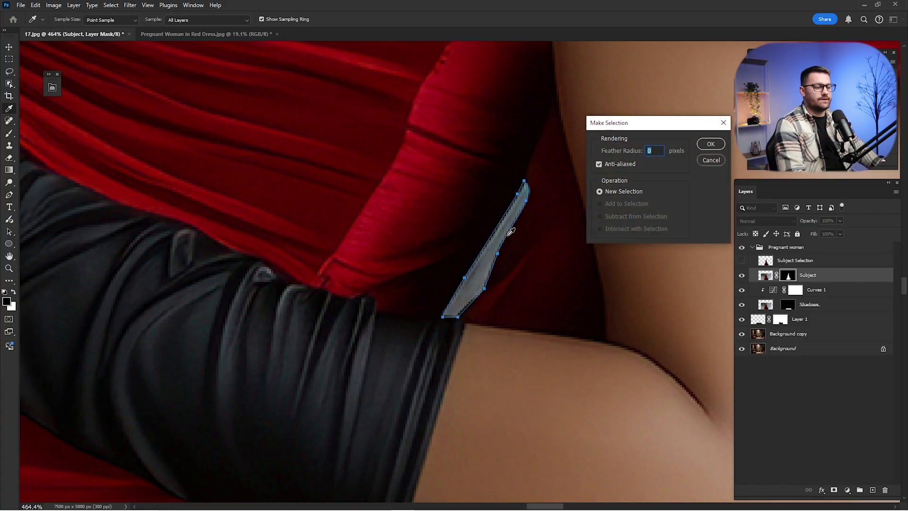
key("Return")
Paint black on the Subject mask inside the selected gap with a 40 px brush to reveal the garden, and clear the selection
key("b")
key("bracketleft")
key("bracketleft")
key("bracketleft")
key("bracketleft")
key("bracketleft")
key("bracketleft")
key("bracketleft")
key("bracketleft")
key("bracketleft")
key("bracketleft")
key("bracketleft")
key("bracketleft")
key("bracketleft")
key("bracketleft")
key("bracketleft")
key("bracketleft")
key("bracketleft")
key("bracketleft")
key("bracketleft")
key("bracketleft")
mouse_move(516, 218)
left_mouse_down()
mouse_move(438, 330)
mouse_move(500, 207)
left_mouse_up()
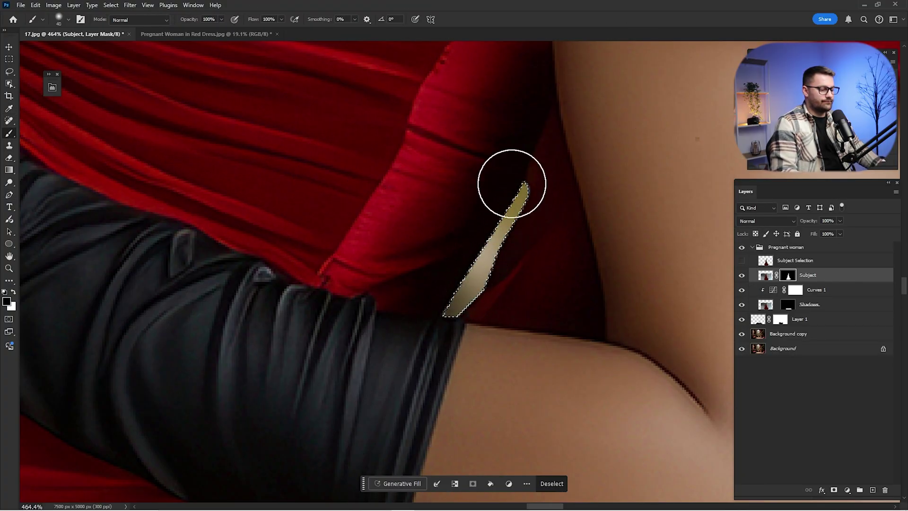
left_click_drag(432, 393, 464, 154)
key("ctrl+d")
Trace the small triangular grey gap beneath the forearm with the Pen tool
left_click_drag(517, 194, 456, 310)
key("z")
mouse_move(435, 259)
left_mouse_down()
mouse_move(467, 270)
mouse_move(441, 272)
left_mouse_up()
key("p")
key("z")
key("p")
left_click(433, 256)
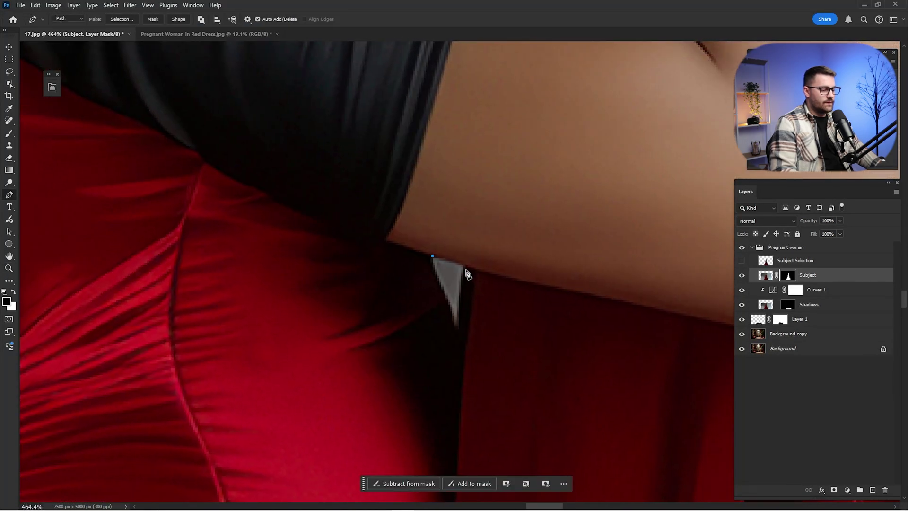
left_click(456, 336)
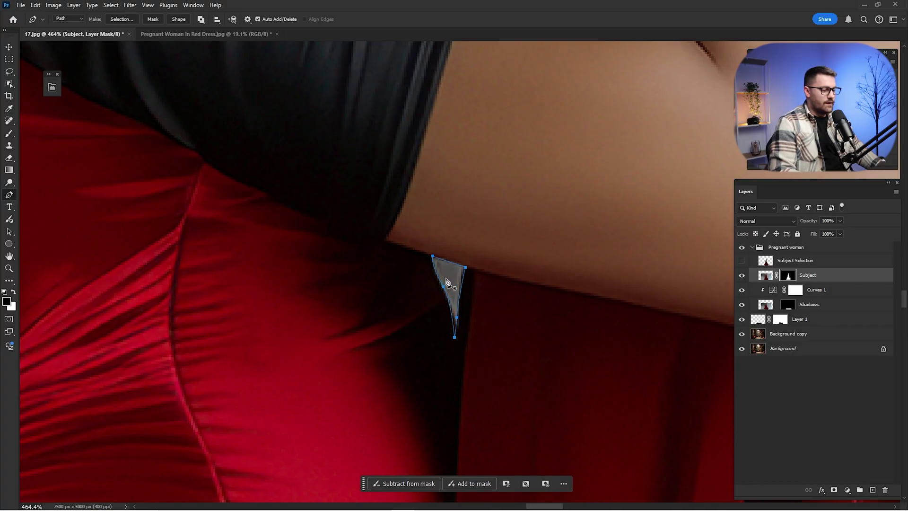
Turn the triangular path into a selection, paint black inside it on the Subject mask with a 35 px brush, and clear the selection
right_click(447, 283)
left_click(473, 318)
key("Return")
key("b")
key("bracketleft")
mouse_move(465, 312)
left_mouse_down()
mouse_move(460, 287)
mouse_move(428, 334)
mouse_move(460, 274)
left_mouse_up()
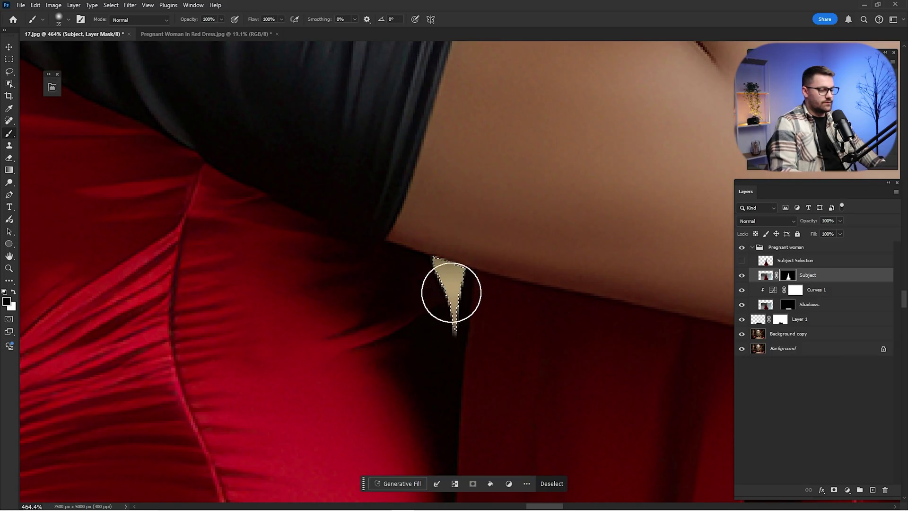
key("ctrl+d")
Compare the full scene with the Pregnant woman group hidden and shown
key("ctrl+0")
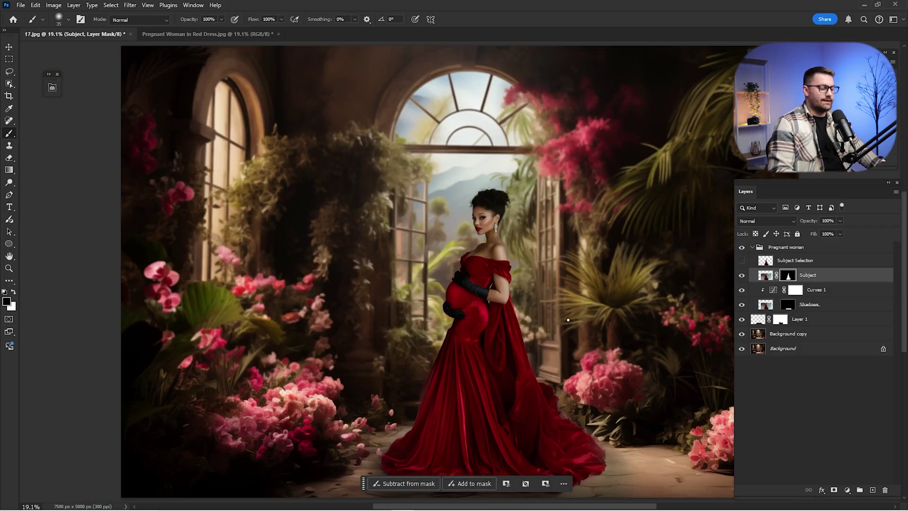
left_click(742, 247)
left_click(742, 247)
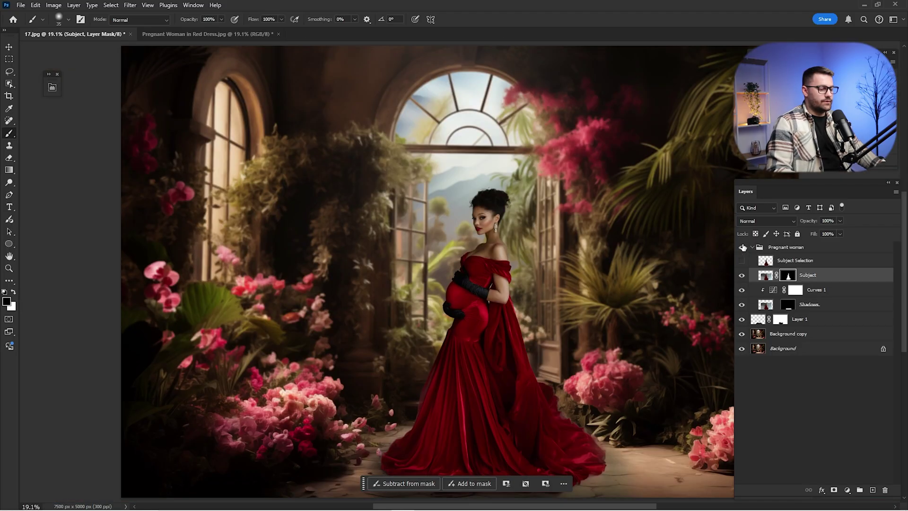
left_click(742, 246)
left_click(742, 246)
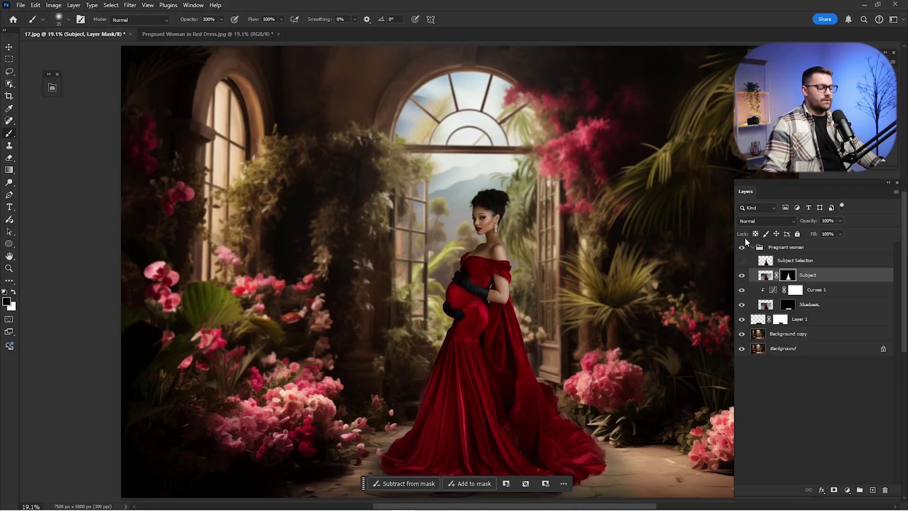
scroll(599, 263, "down", 2)
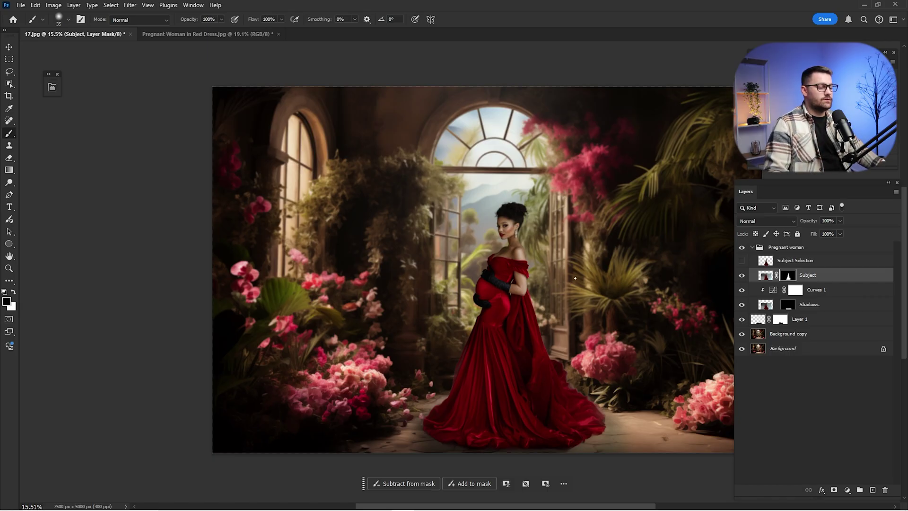
left_click_drag(575, 279, 555, 274)
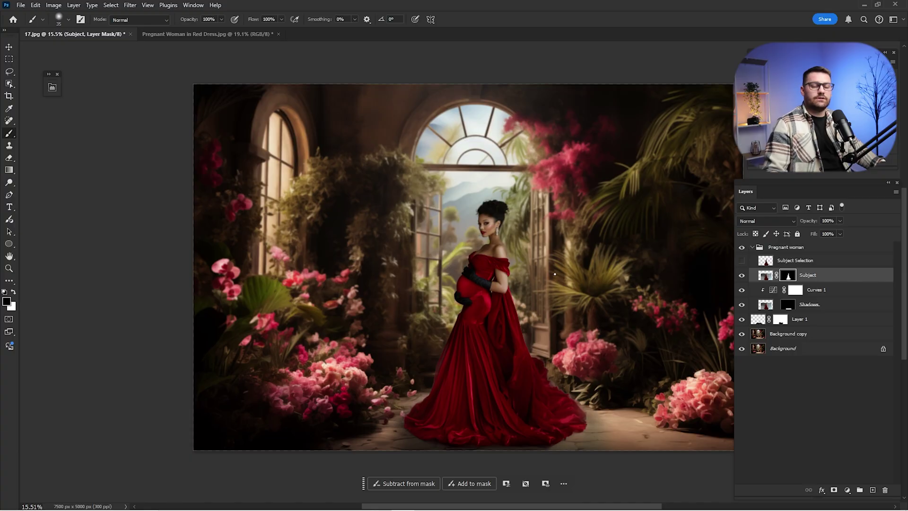
Add a Color Balance adjustment layer directly above Background copy
left_click(815, 336)
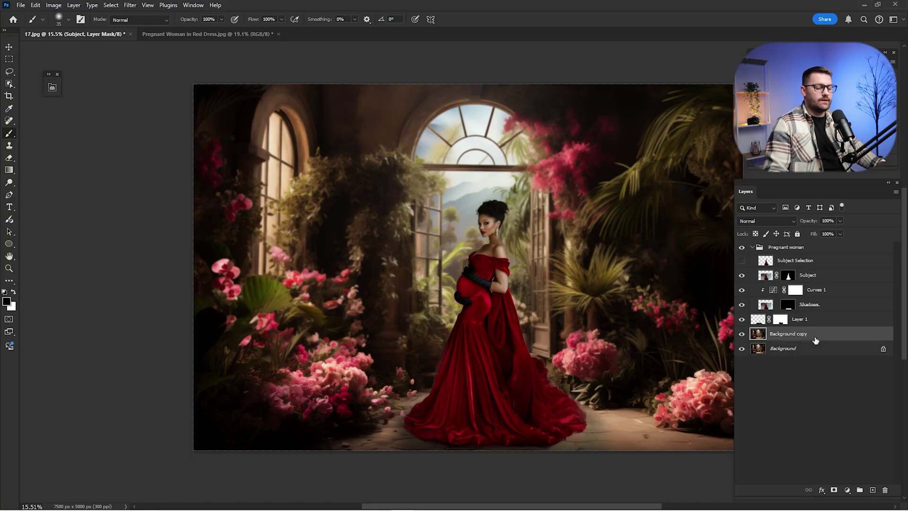
left_click(846, 491)
left_click(856, 409)
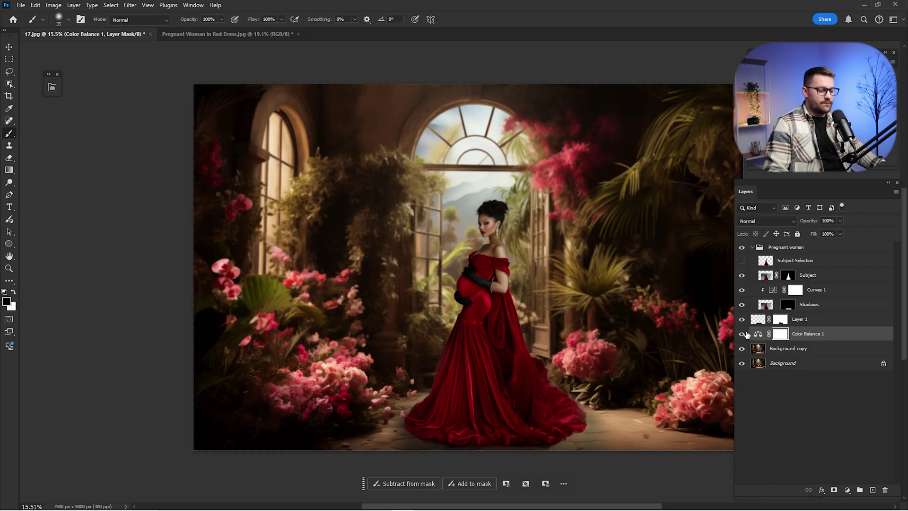
Compare the scene with the Color Balance layer hidden and shown, and set its opacity to 79%
left_click(742, 334)
left_click(741, 334)
left_click(742, 333)
left_click(742, 333)
left_click(741, 334)
left_click(742, 334)
left_click(741, 334)
left_click(742, 334)
left_click_drag(812, 221, 802, 223)
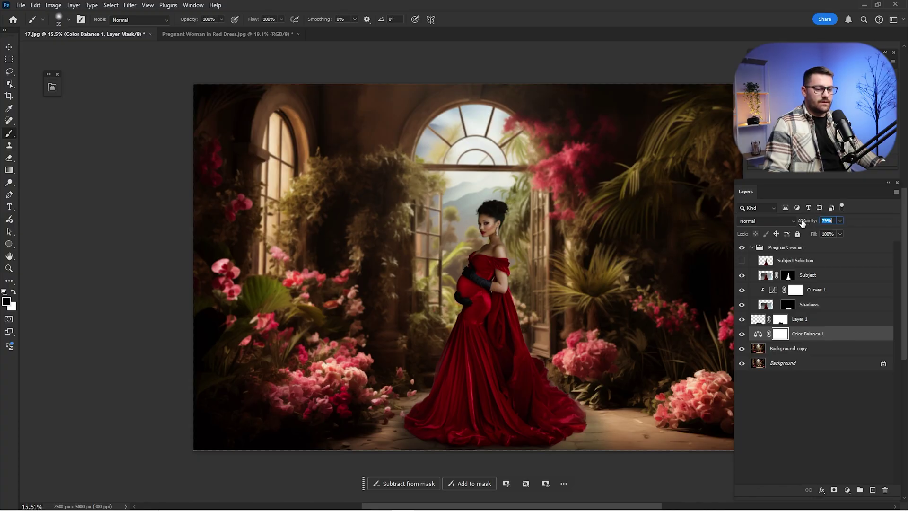
key("Return")
Collapse the Pregnant woman group and compare the composite with the group hidden and with the original Background shown alone
left_click(752, 247)
left_click(741, 248)
left_click(742, 248)
left_click(740, 305, "alt")
left_click(739, 305, "alt")
left_click(740, 305, "alt")
left_click(740, 305, "alt")
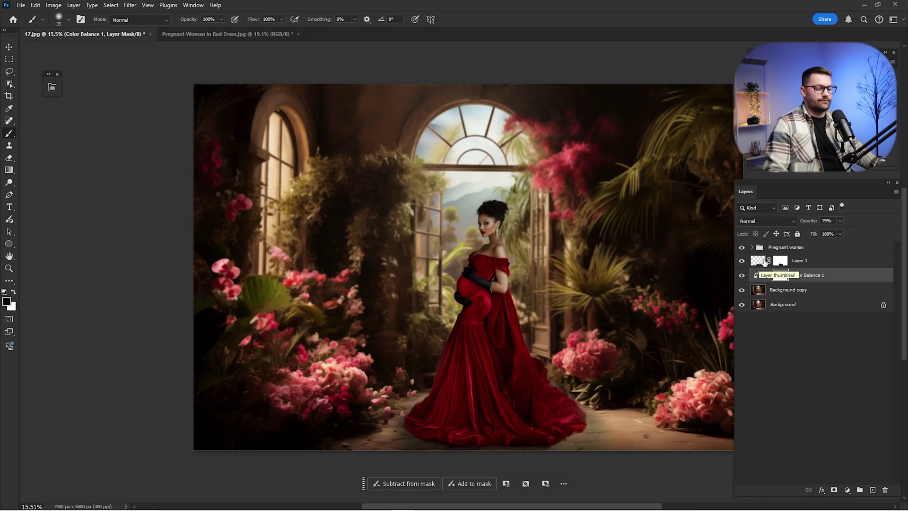
Add a layer above the Pregnant woman group and draw a large radial orange-to-transparent gradient from the arched window down to the dress
left_click(785, 247)
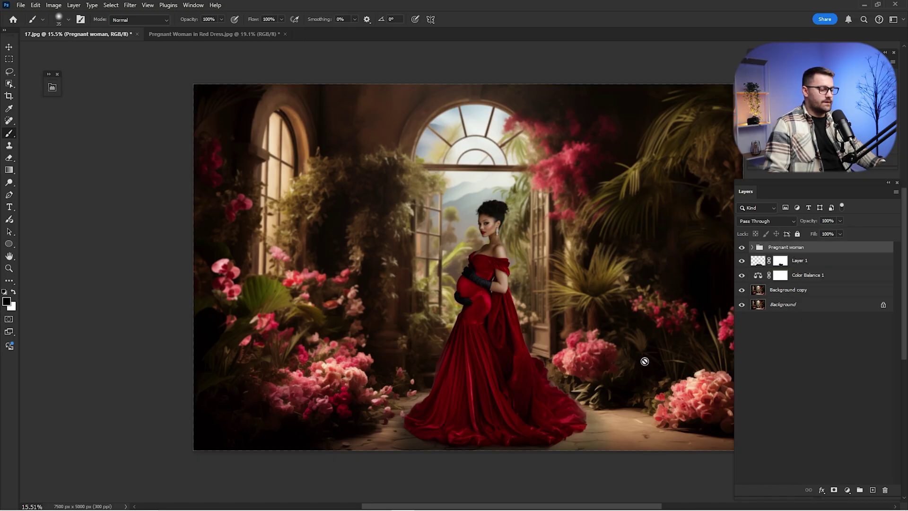
left_click(9, 173)
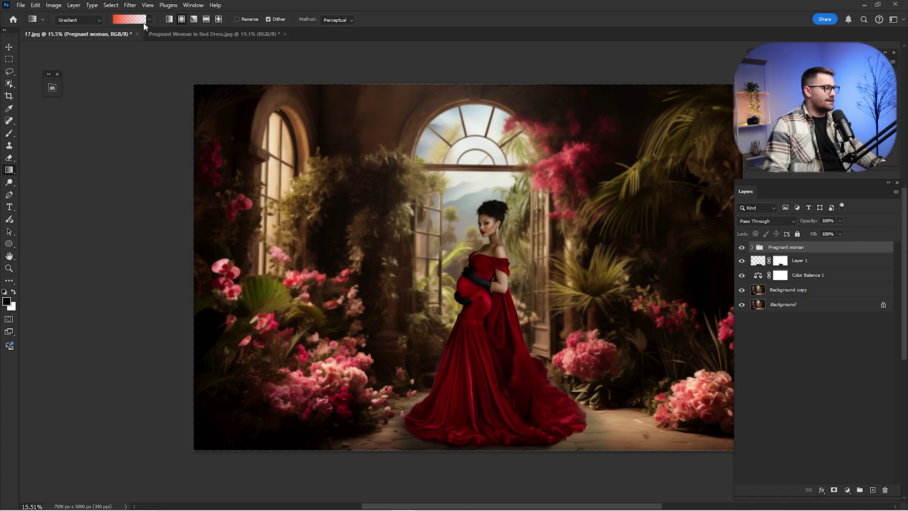
left_click(873, 490)
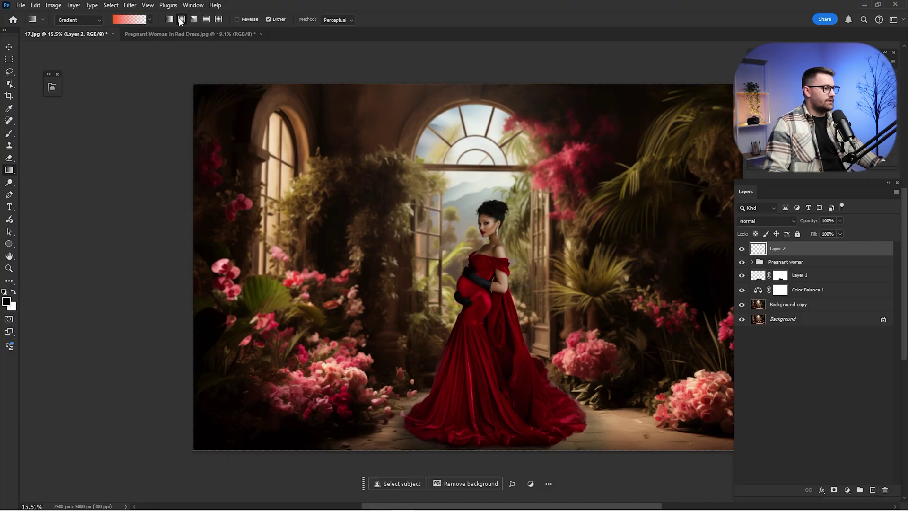
left_click_drag(433, 142, 512, 349)
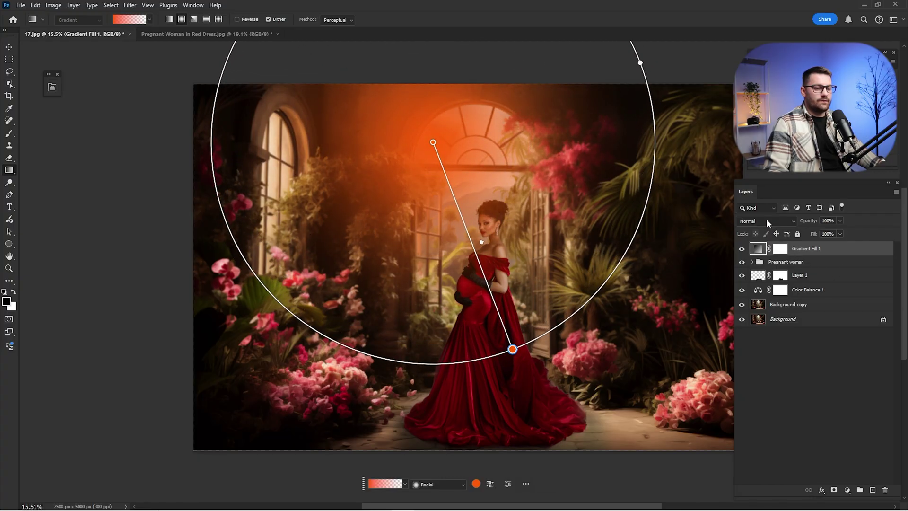
Set the gradient fill's blend mode to Screen and shift its centre slightly toward the arched window, comparing it hidden and shown
left_click(771, 221)
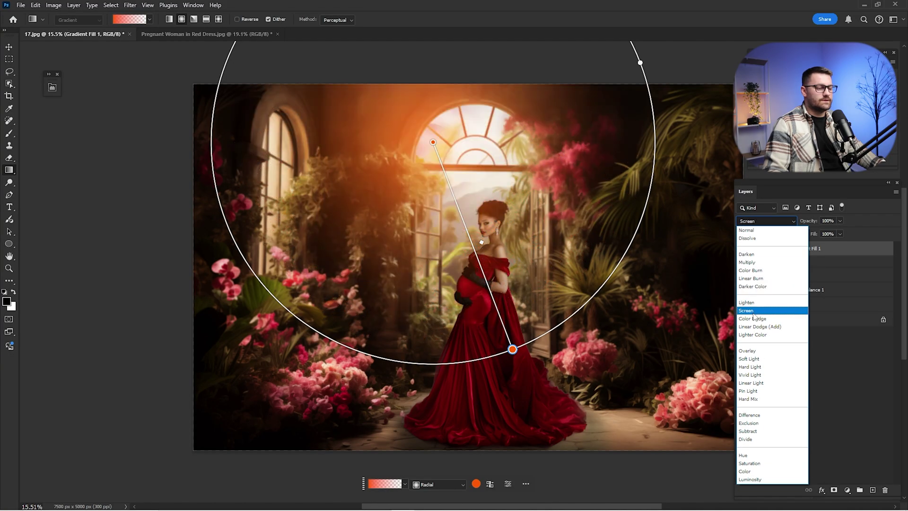
left_click(752, 312)
left_click(741, 249)
left_click(740, 249)
left_click(741, 250)
left_click(741, 250)
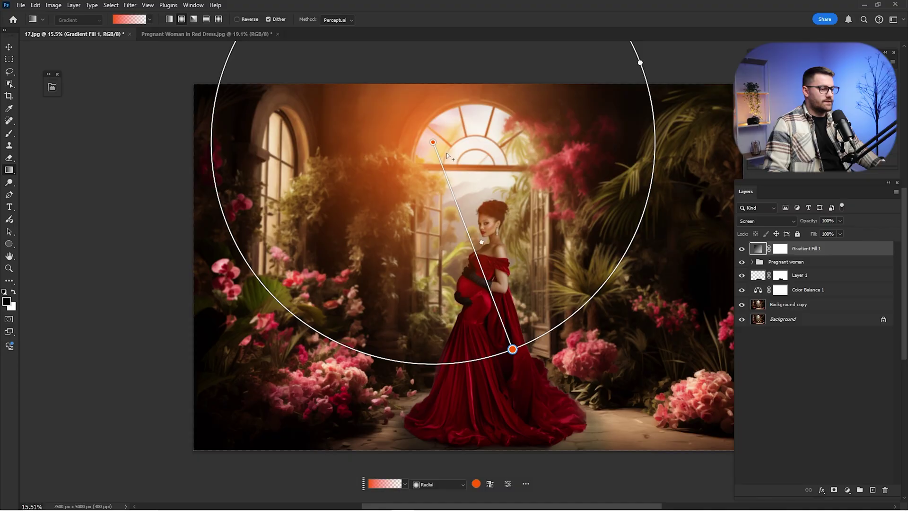
left_click_drag(434, 141, 443, 138)
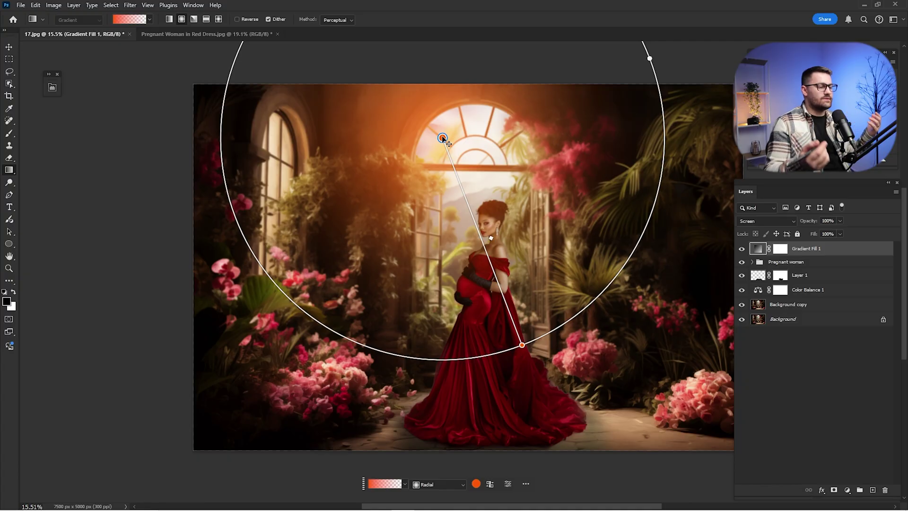
left_click(741, 249)
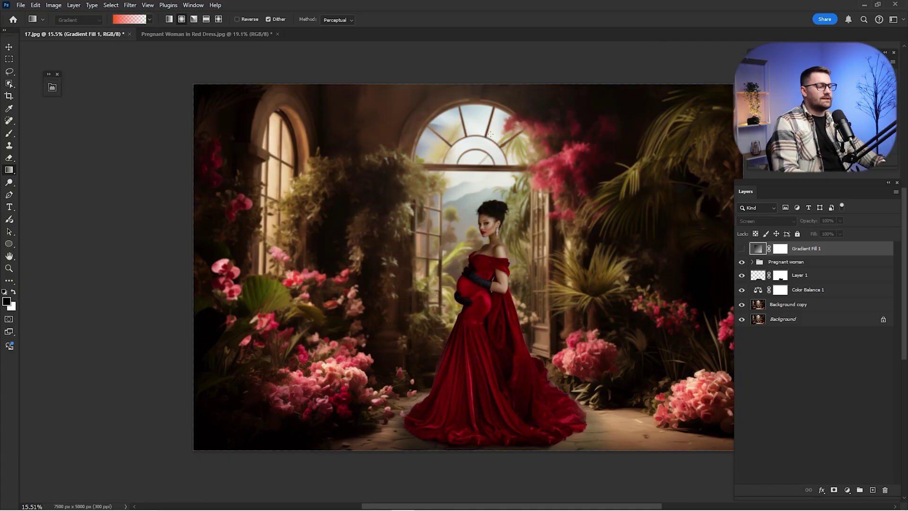
left_click(741, 249)
Paint black on the Gradient Fill mask along the dark ceiling above the arched window with a large soft brush, up to 1700 px
left_click(780, 249)
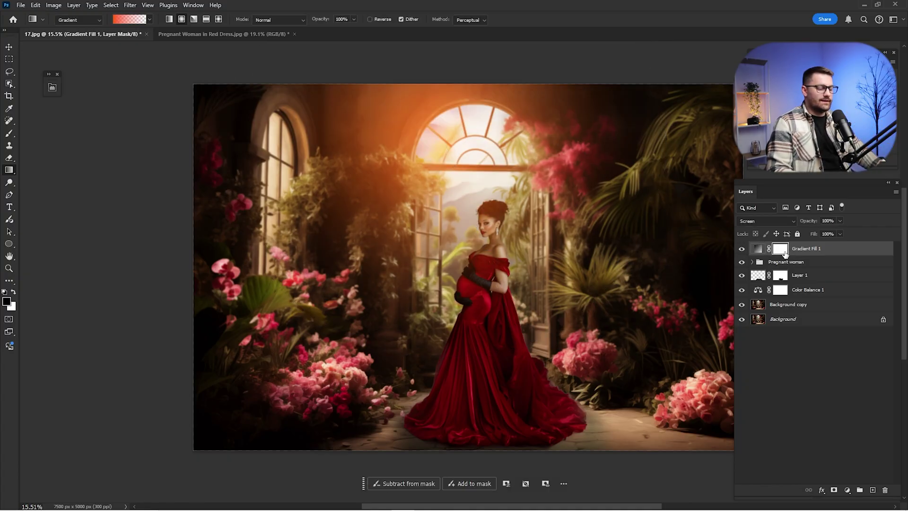
key("b")
key("bracketright")
key("bracketright")
key("bracketright")
key("bracketright")
key("bracketright")
key("bracketright")
key("bracketright")
key("bracketright")
key("bracketright")
key("bracketright")
key("bracketright")
key("bracketright")
key("bracketright")
key("bracketright")
key("bracketright")
key("bracketright")
key("bracketright")
key("bracketright")
key("bracketright")
key("bracketright")
mouse_move(603, 108)
left_mouse_down()
mouse_move(512, 65)
mouse_move(401, 63)
mouse_move(337, 113)
mouse_move(414, 61)
mouse_move(537, 69)
left_mouse_up()
key("bracketright")
key("bracketright")
key("bracketright")
key("bracketright")
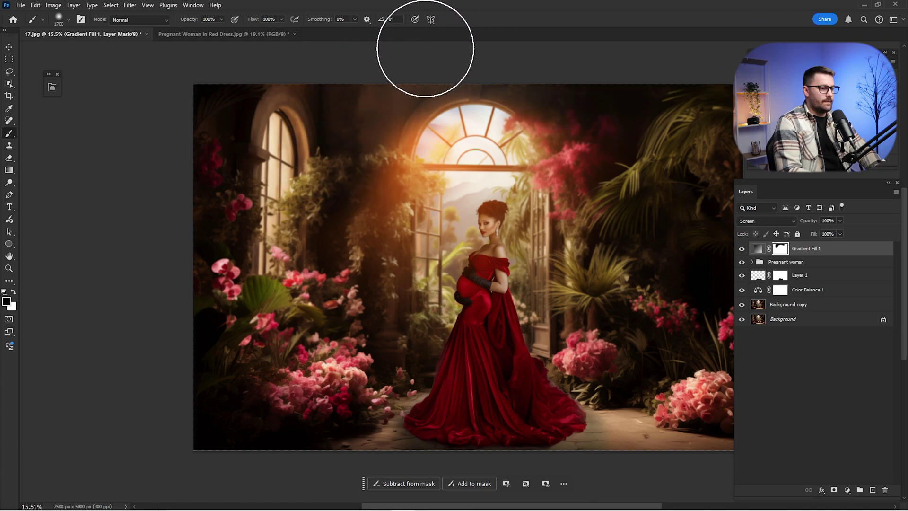
Switch the brush to white and resize it to 1500 px for touching up the gradient mask around the arched window
key("bracketleft")
key("bracketleft")
key("bracketleft")
key("x")
key("bracketleft")
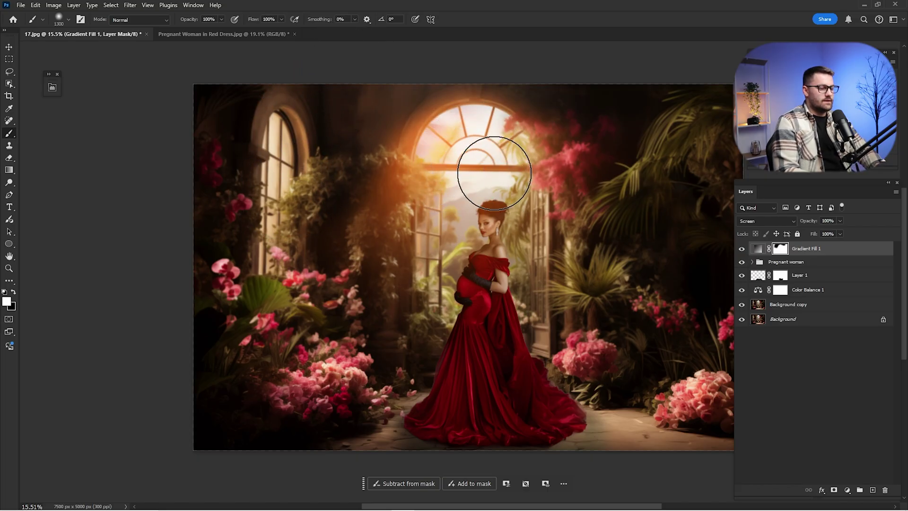
key("bracketright")
key("bracketright")
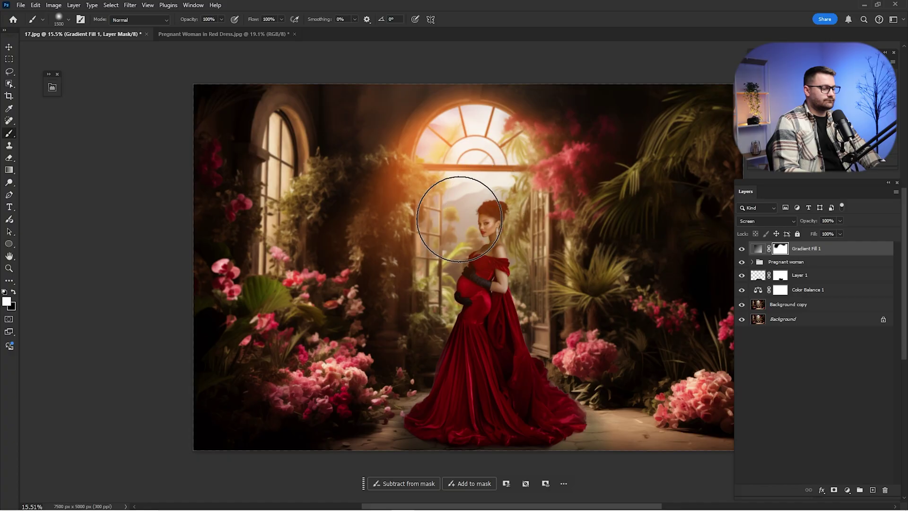
Move the radial gradient's centre up to the top of the arched window and reposition its end point on the dress to enlarge the glow
left_click(757, 249)
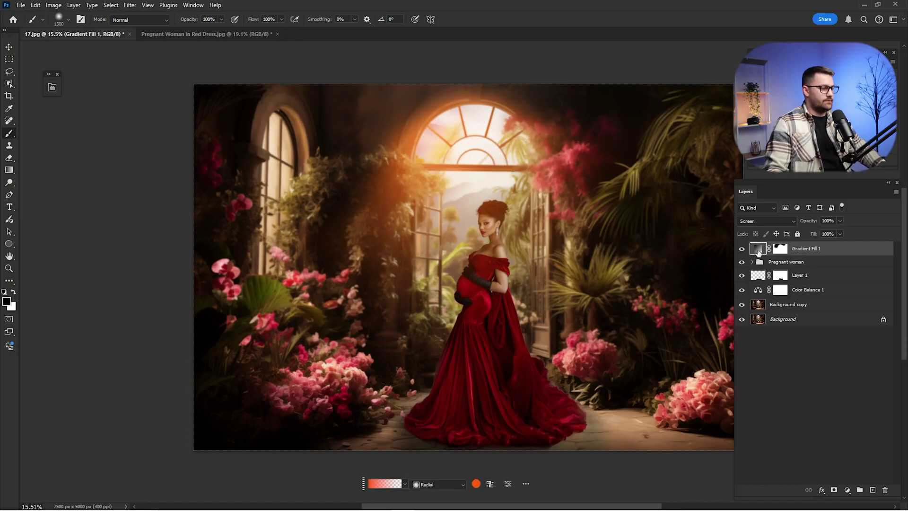
key("g")
left_click_drag(523, 351, 534, 374)
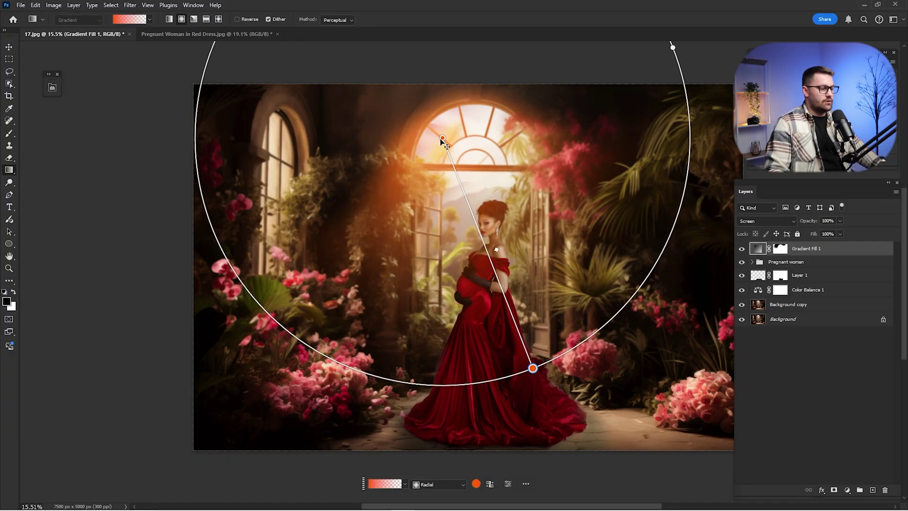
left_click_drag(445, 138, 452, 95)
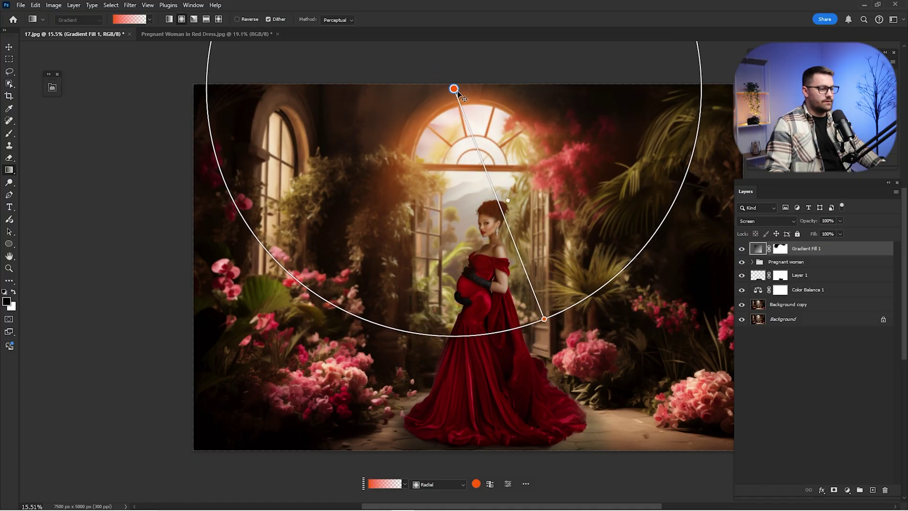
left_click_drag(545, 326, 510, 337)
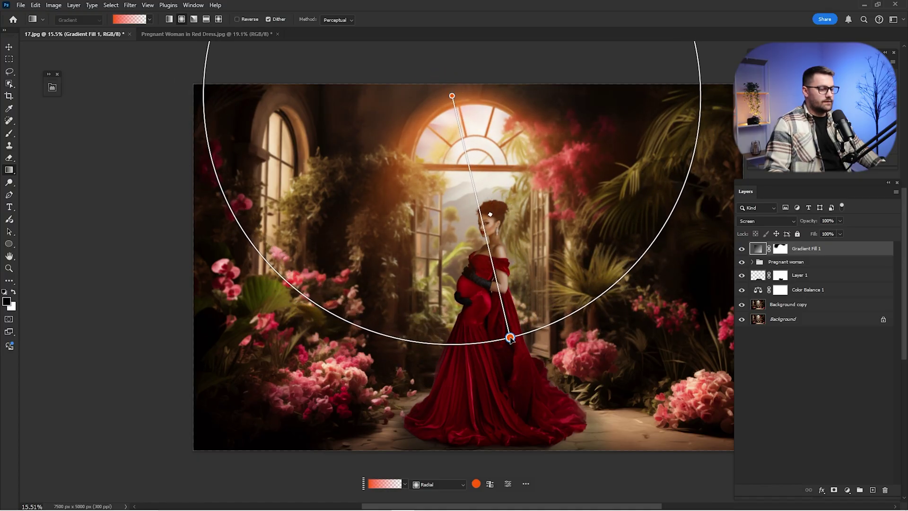
Compare the scene with the repositioned orange gradient fill hidden and shown
key("j")
left_click(741, 250)
left_click(742, 249)
left_click(742, 249)
left_click(741, 249)
Target the Gradient Fill mask and load the outline of the Subject Selection layer as a selection
left_click(778, 249)
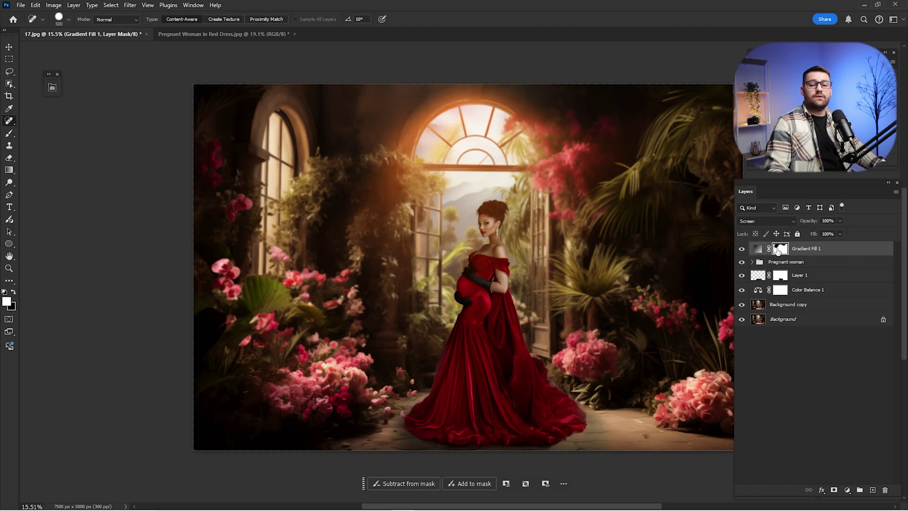
left_click(753, 262)
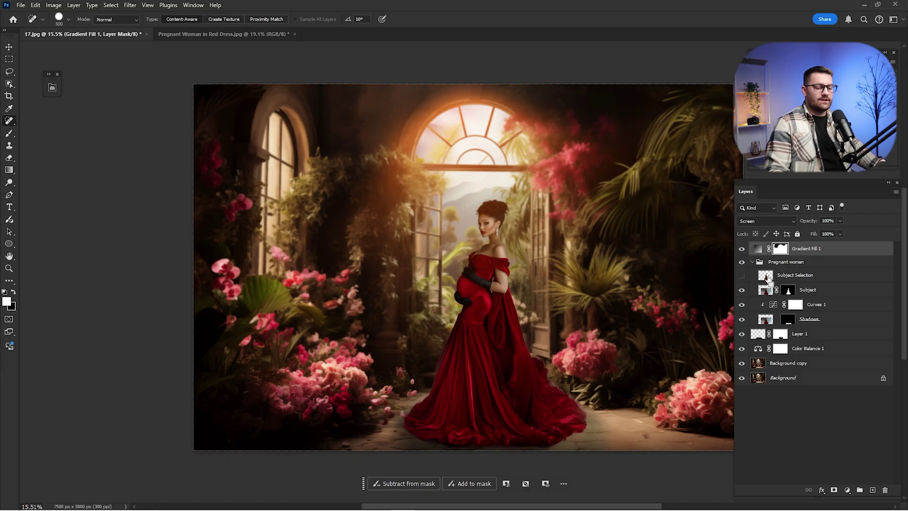
left_click(769, 281, "ctrl")
Paint black at 25% opacity over the selected woman on the Gradient Fill mask with a 2000 px brush, and clear the selection
key("b")
key("bracketright")
key("bracketright")
key("bracketright")
key("bracketright")
key("bracketright")
key("bracketright")
key("bracketright")
key("bracketright")
key("bracketright")
key("bracketright")
key("bracketright")
key("bracketright")
key("bracketright")
key("bracketright")
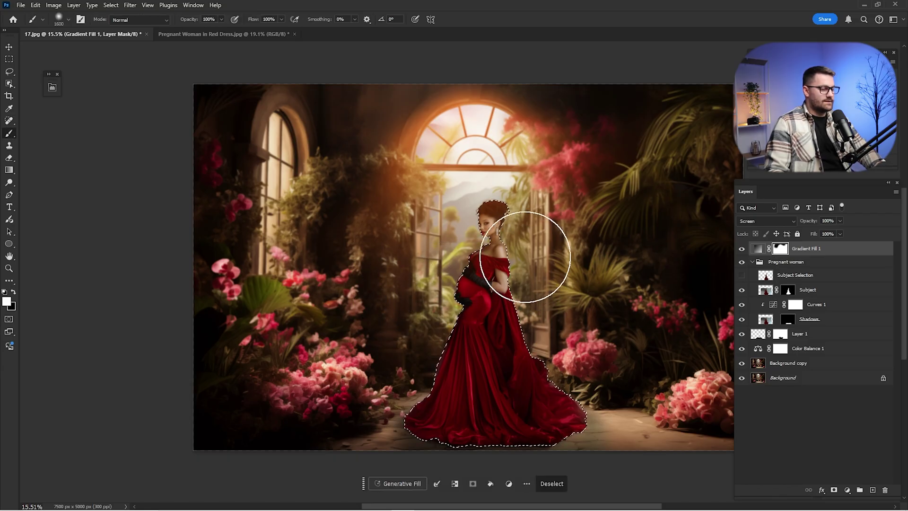
key("bracketright")
key("Return")
type("25")
key("Return")
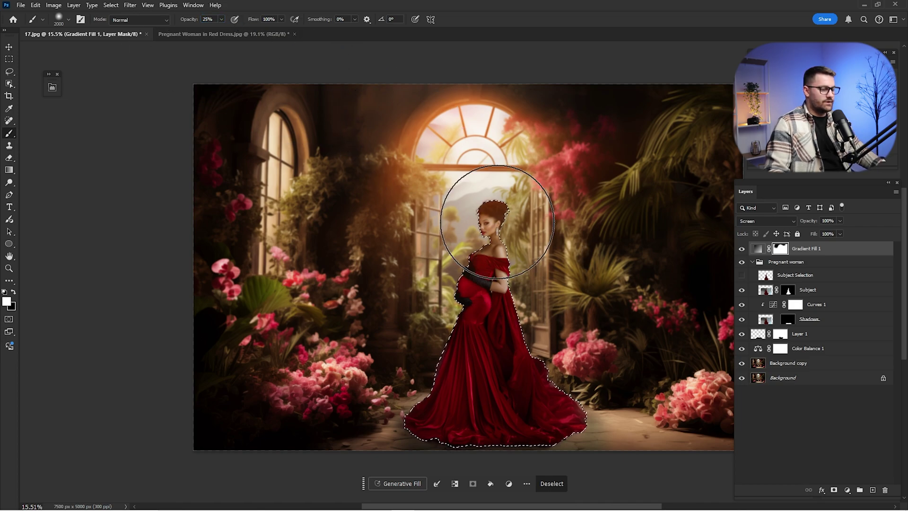
key("x")
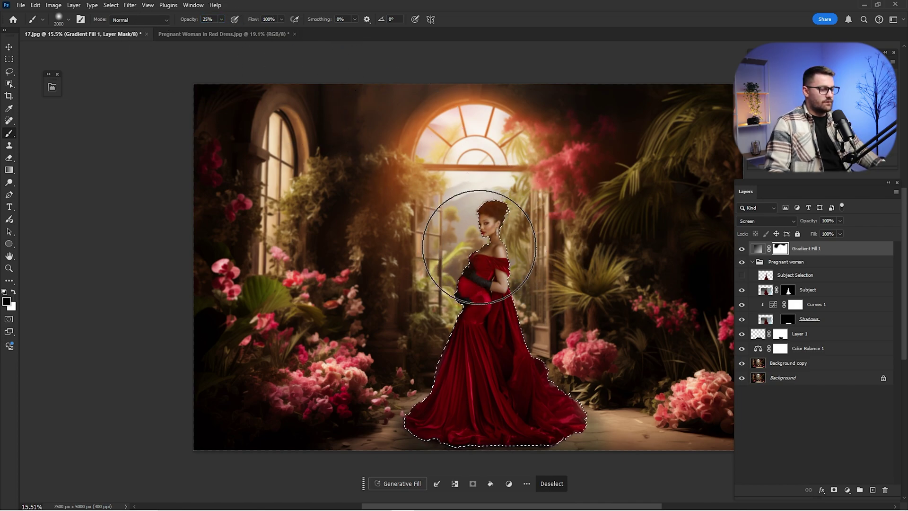
left_click_drag(497, 257, 497, 328)
key("ctrl+d")
Compare the scene with the masked gradient fill hidden and shown, and collapse the Pregnant woman group
left_click(741, 250)
left_click(741, 250)
left_click(740, 250)
left_click(741, 250)
left_click(740, 249)
left_click(740, 250)
left_click(752, 262)
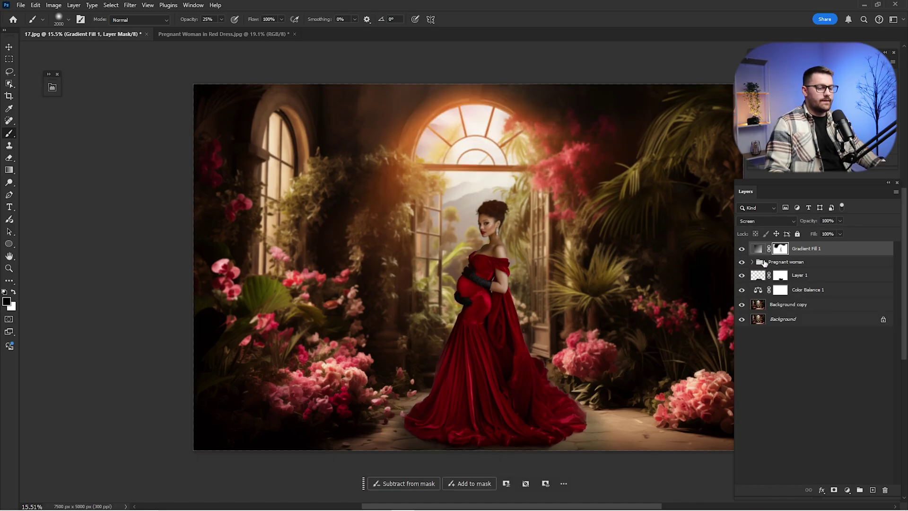
Add a Color Lookup adjustment above the Pregnant woman group with the FoggyNight.3DL LUT
left_click(778, 260)
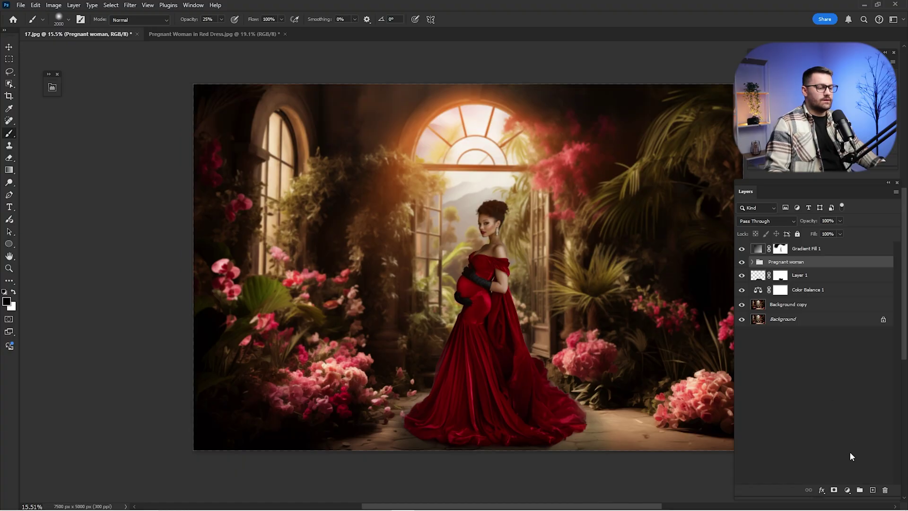
mouse_move(849, 509)
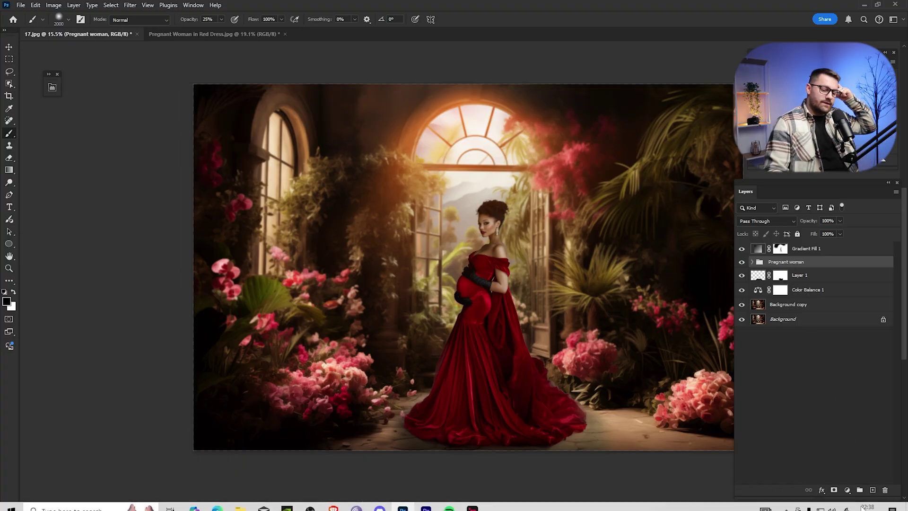
left_click(848, 489)
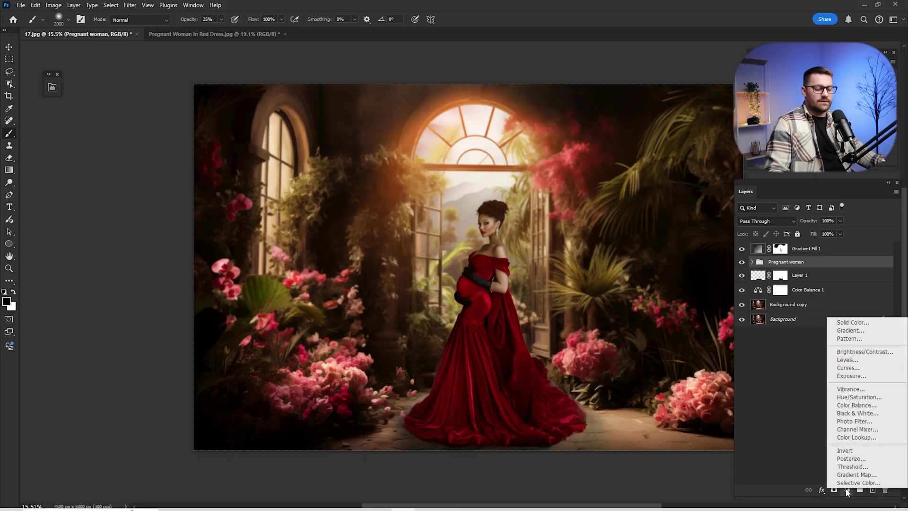
left_click(857, 437)
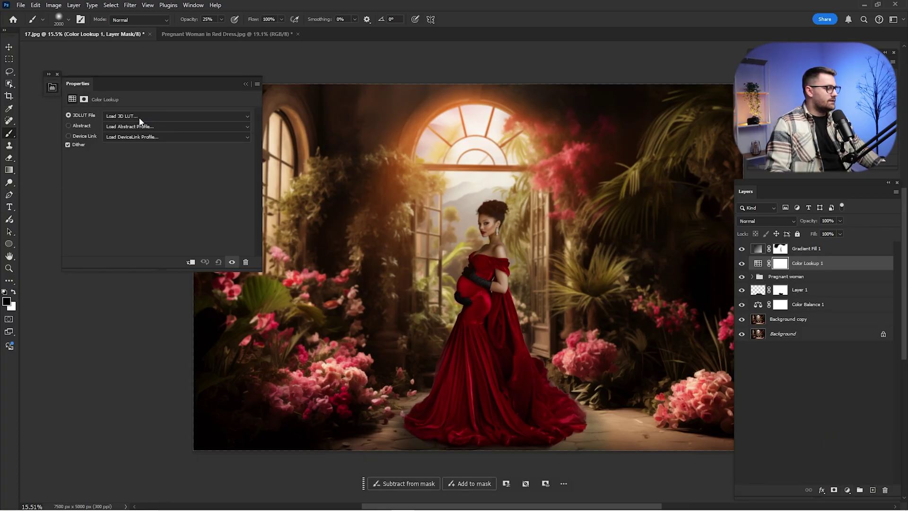
left_click(120, 117)
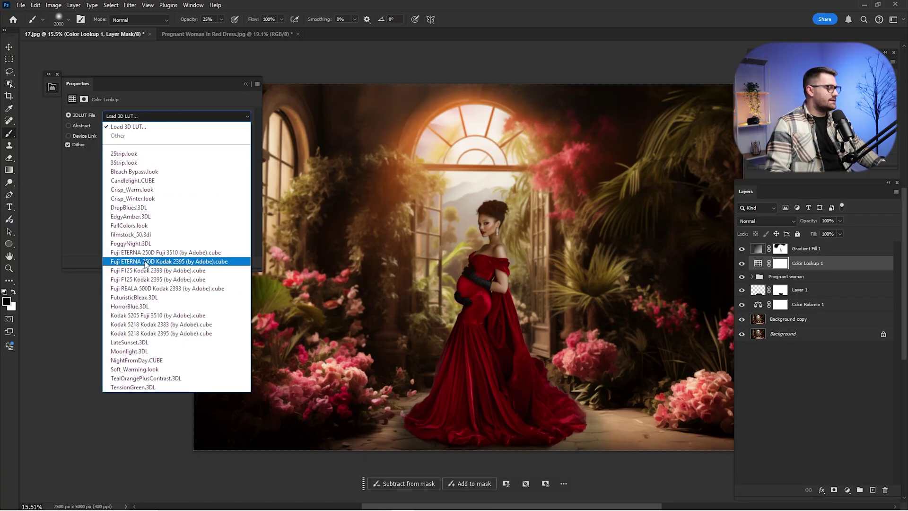
left_click(138, 244)
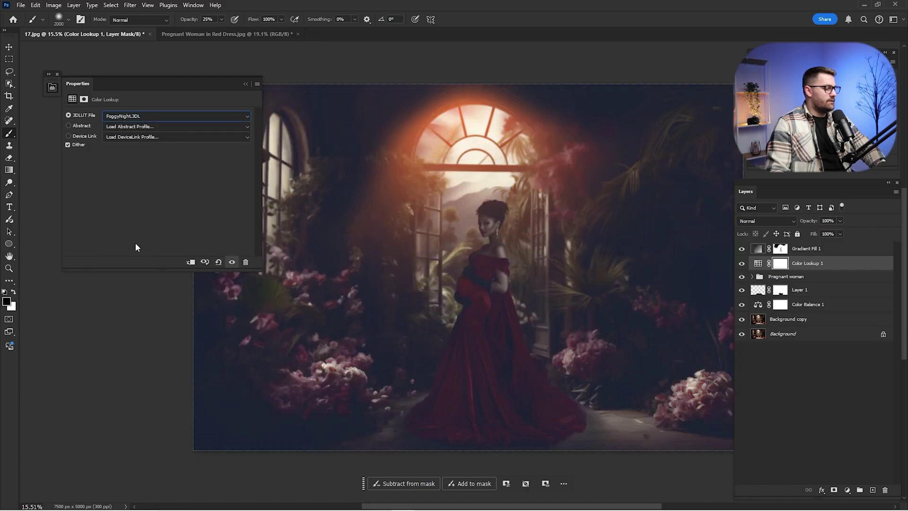
Set the Color Lookup layer to Luminosity blending at 25% opacity
left_click(769, 220)
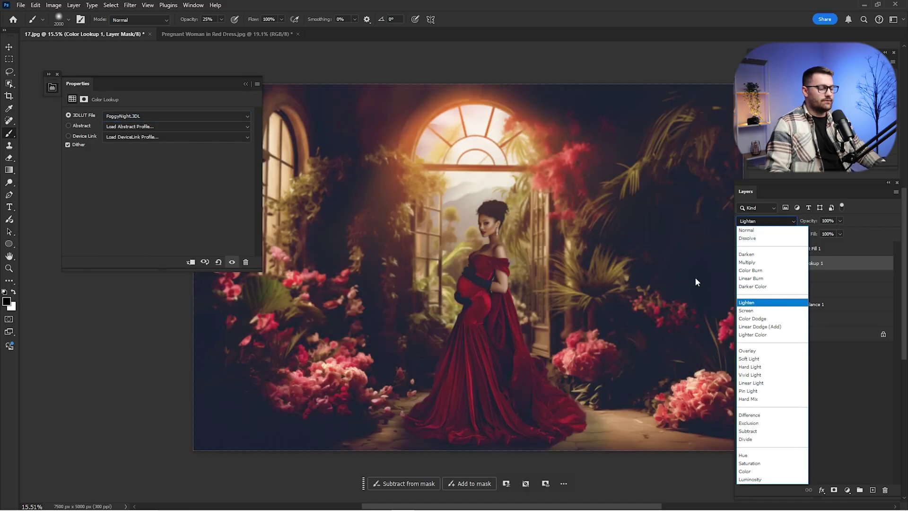
left_click(238, 90)
left_click(765, 221)
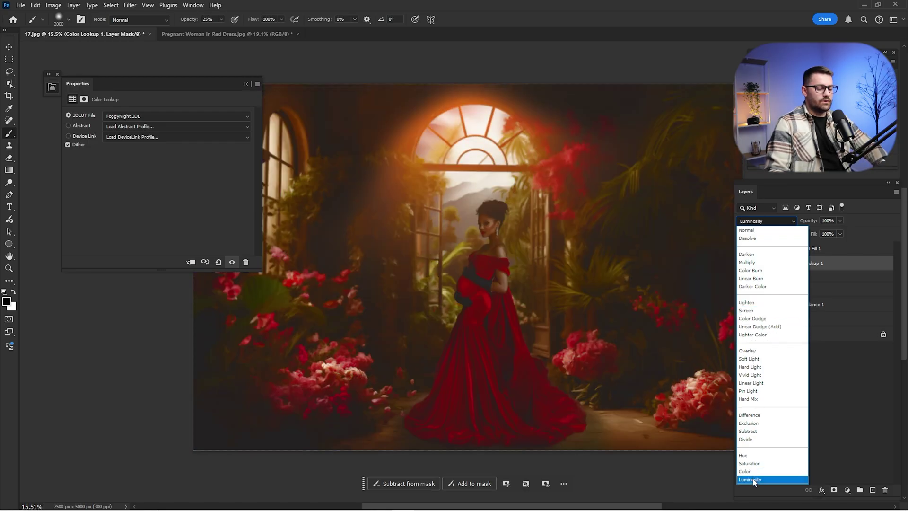
left_click(752, 479)
left_click(828, 220)
type("25")
key("Return")
Compare the scene with the Color Lookup layer hidden and shown, and set its opacity to 15%
left_click_drag(237, 87, 176, 92)
left_click(741, 264)
left_click(740, 265)
left_click(831, 221)
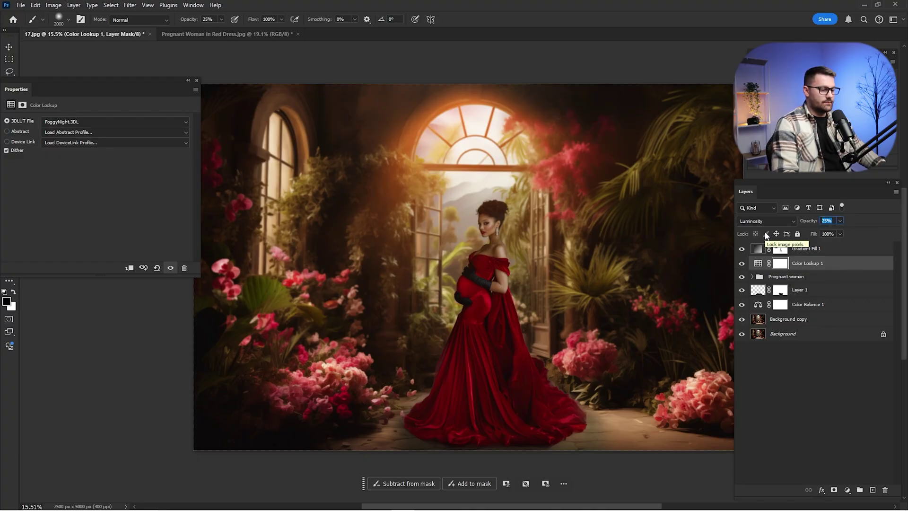
type("15")
key("Return")
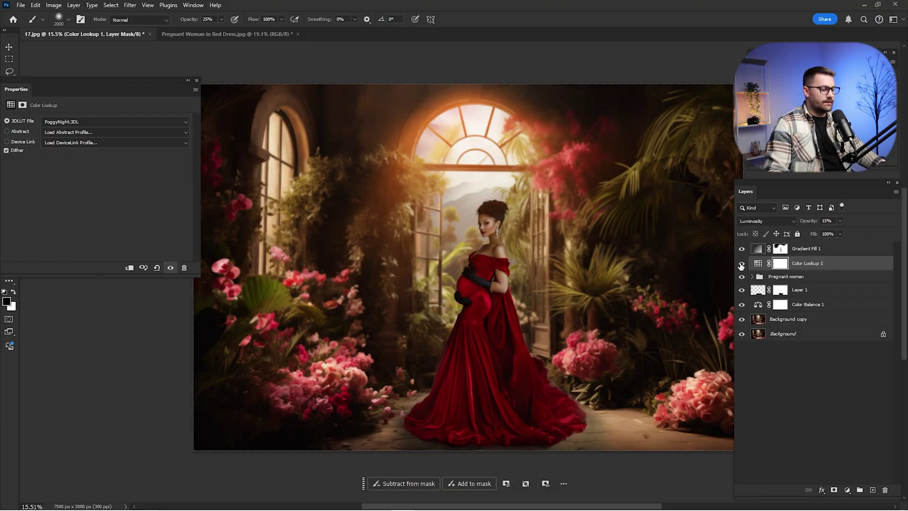
Add a Curves adjustment above the Pregnant woman group and pull the RGB curve's midtones down to darken the scene
left_click(800, 277)
left_click(847, 490)
left_click(865, 375)
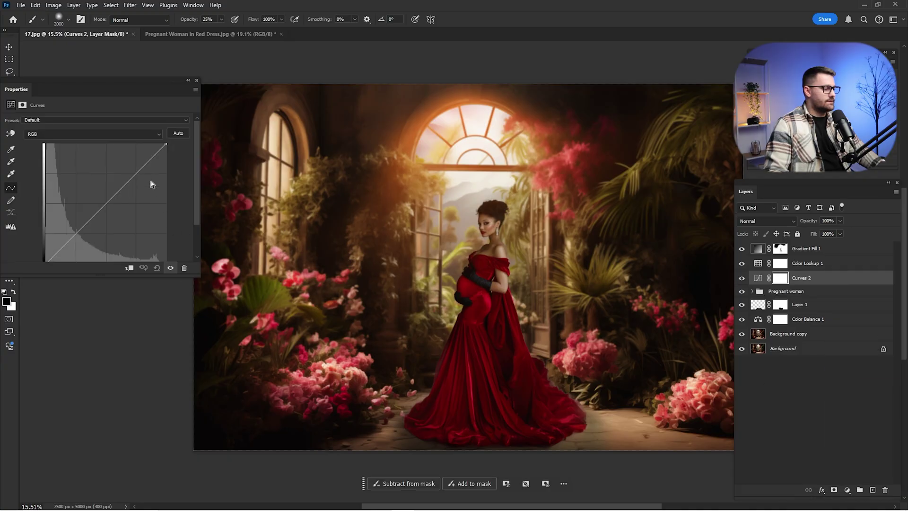
left_click_drag(119, 192, 115, 221)
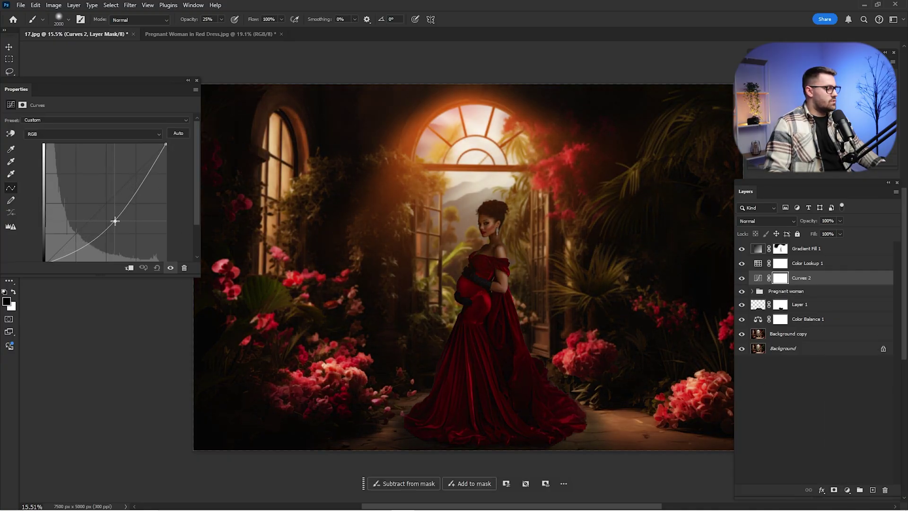
left_click(187, 81)
Draw a radial black-to-white gradient on the Curves mask, outward from the woman's upper body, to keep the darkening off the centre
key("g")
right_click(16, 169)
left_click(29, 172)
left_click(150, 20)
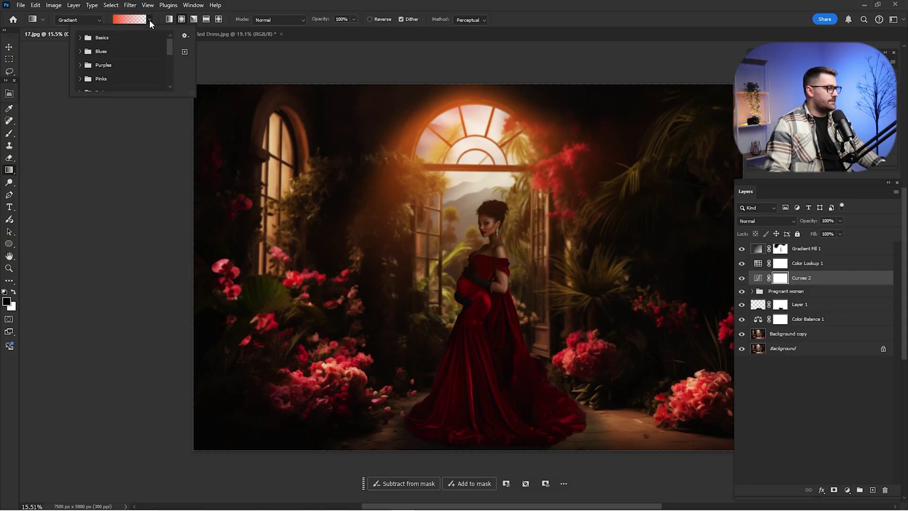
left_click(80, 37)
left_click(122, 52)
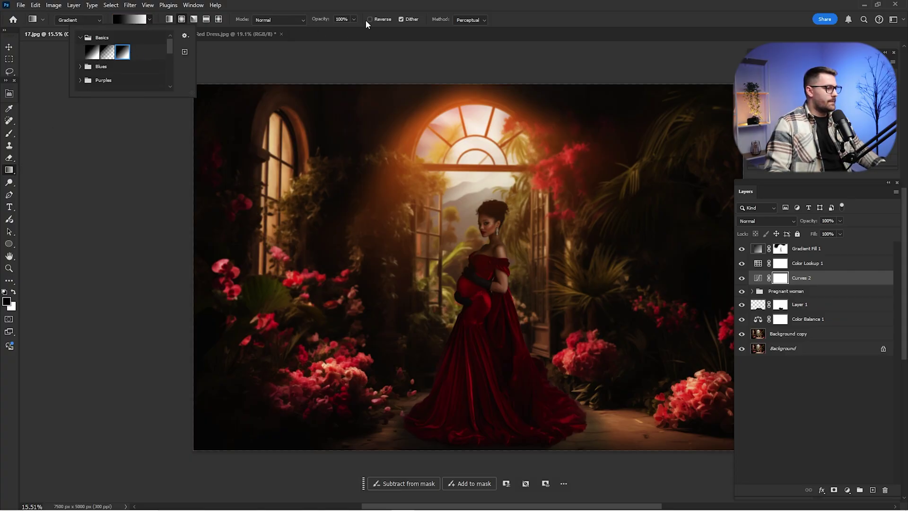
left_click(374, 3)
left_click_drag(500, 258, 675, 282)
Compare the scene with the masked Curves layer hidden and shown, and set its opacity to 45%
key("j")
left_click(741, 283)
left_click(740, 283)
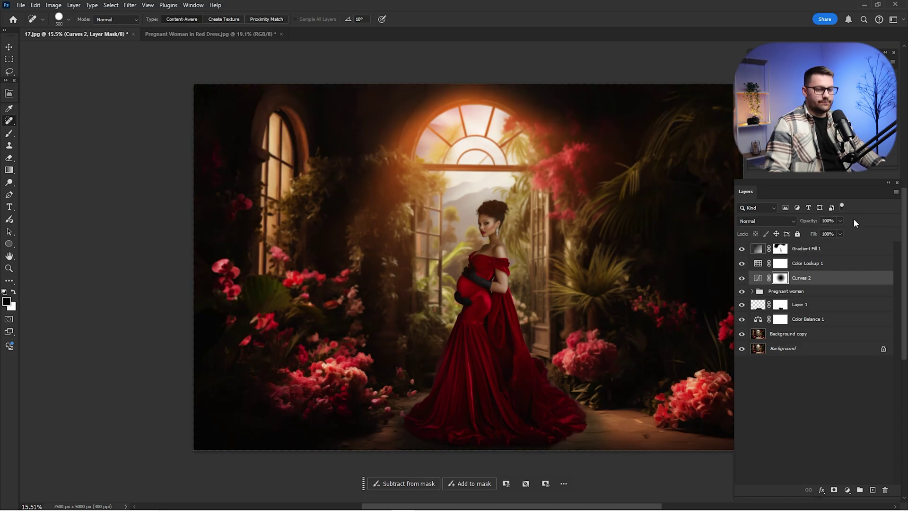
type("45")
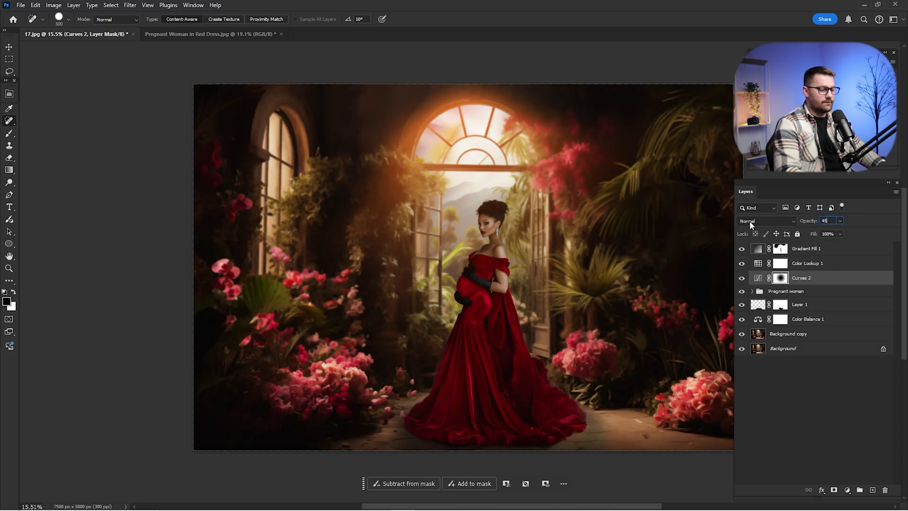
key("Return")
Compare the scene with the Gradient Fill, Color Lookup and Curves layers above the Pregnant woman group hidden and shown
left_click(742, 249)
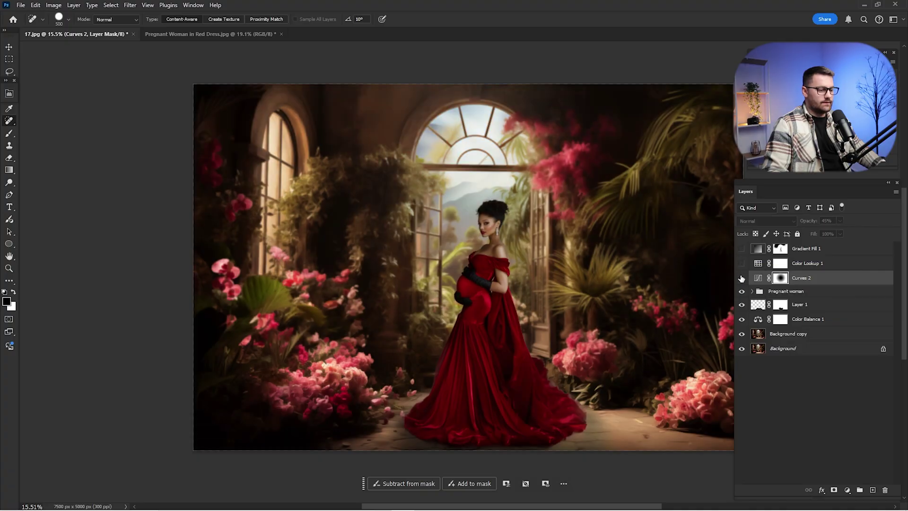
left_click(813, 251)
left_click(741, 248)
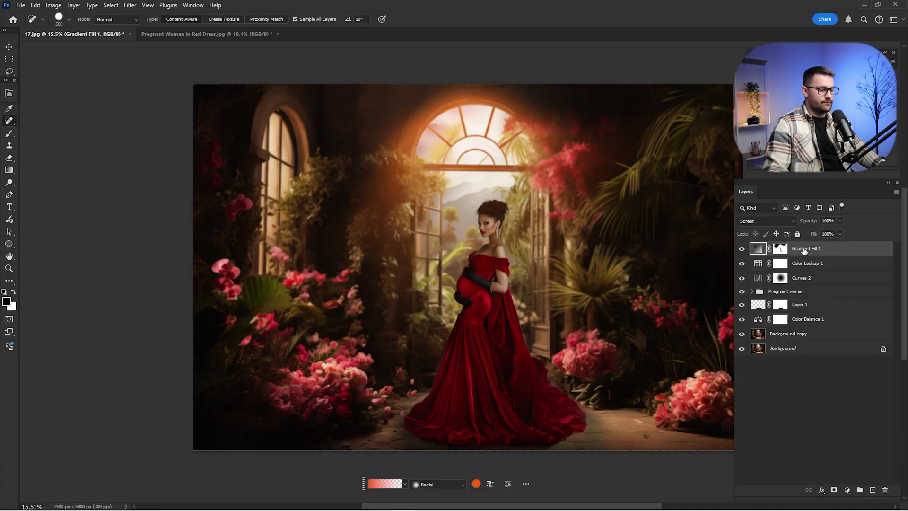
left_click(741, 249)
left_click(741, 249)
left_click(741, 249)
left_click(741, 250)
left_click(740, 251)
left_click(740, 250)
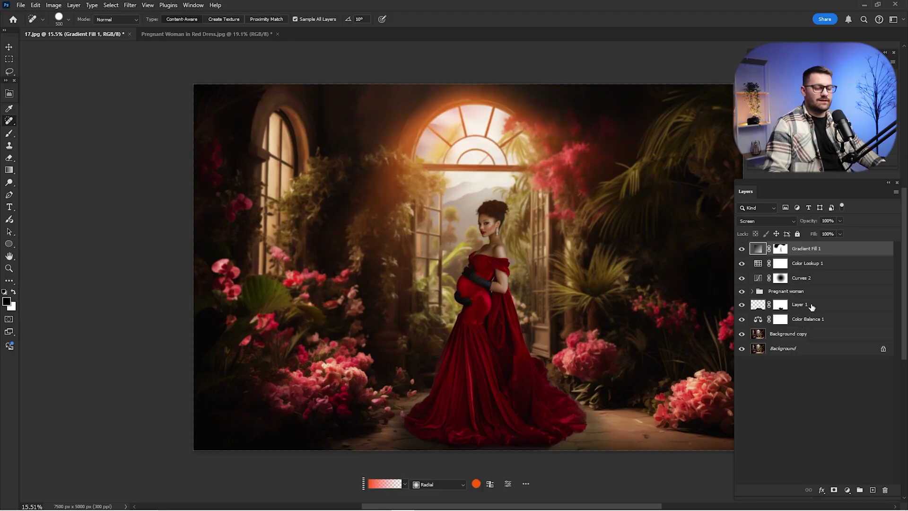
Add an orange-to-transparent radial gradient above Layer 1, centred on the woman's head, and set its blend mode to Screen
left_click(812, 305)
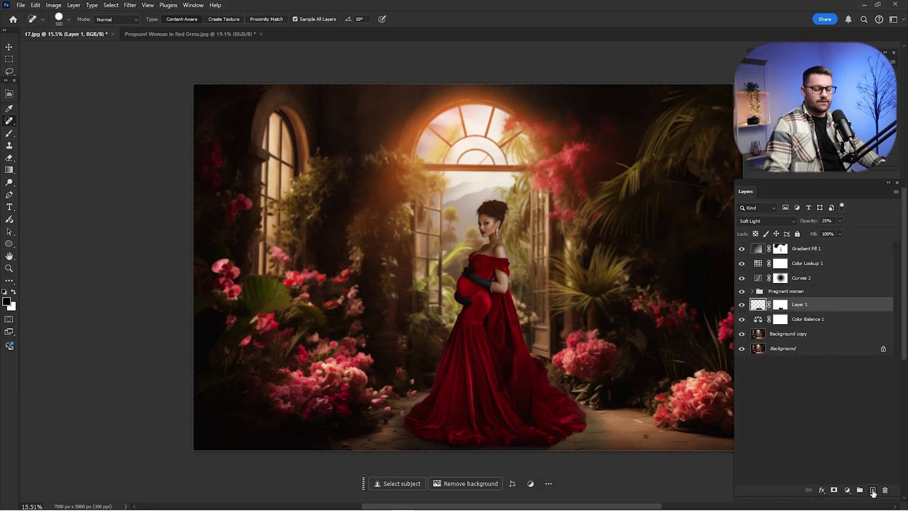
left_click(873, 490)
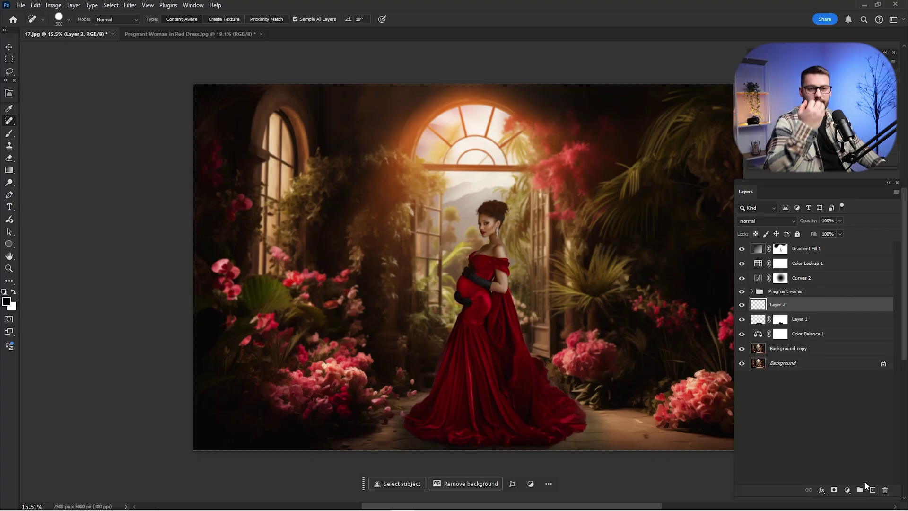
right_click(10, 169)
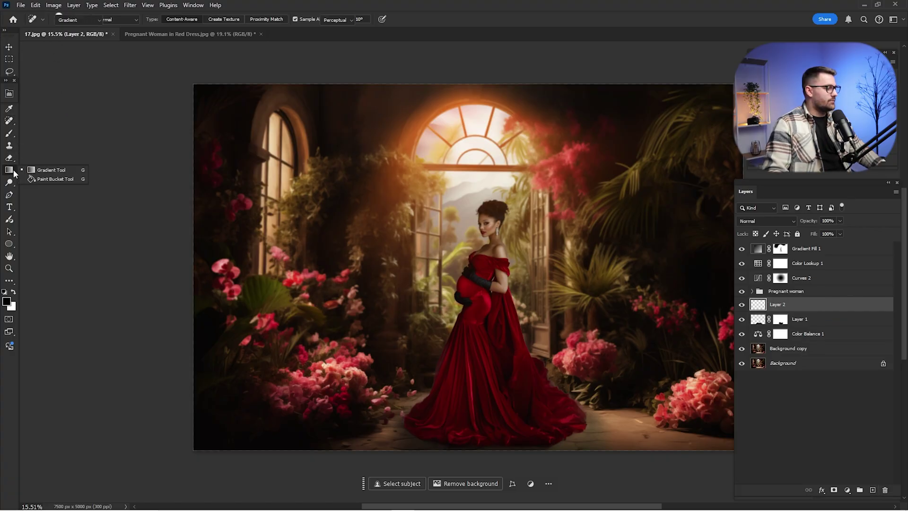
left_click(38, 173)
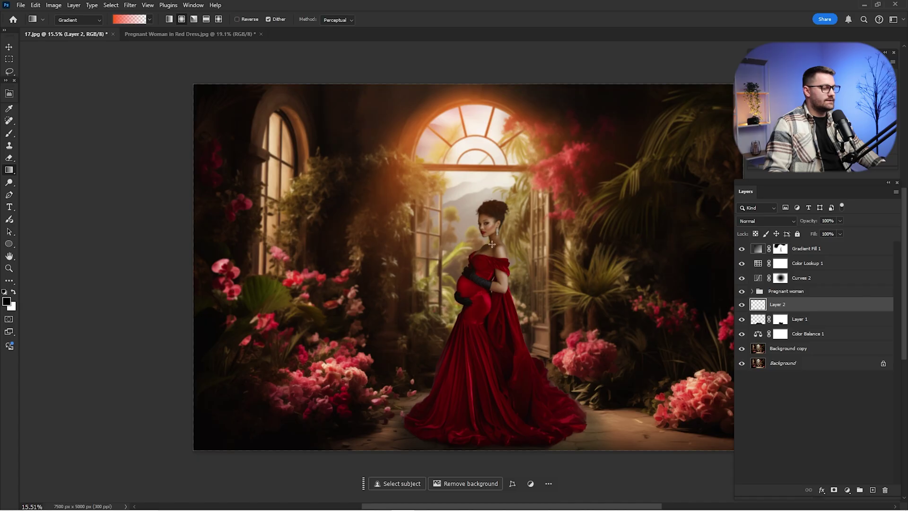
left_click_drag(483, 231, 665, 291)
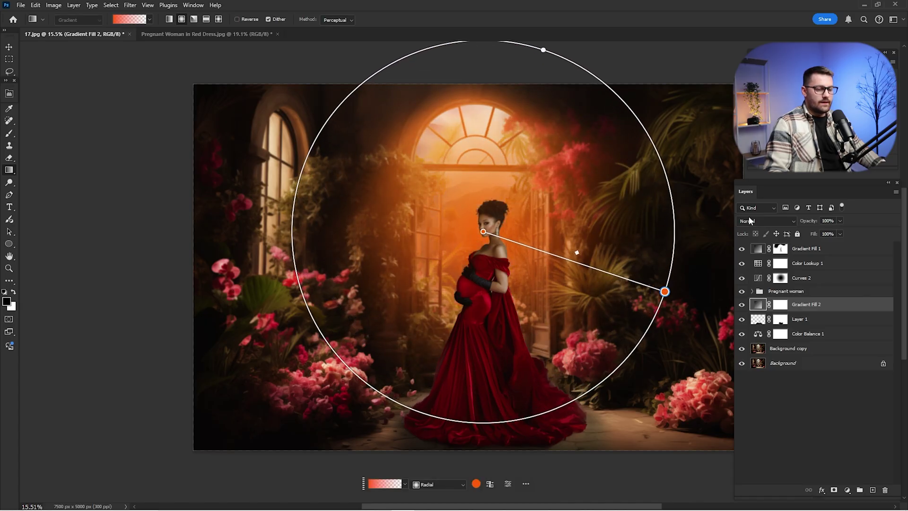
left_click(762, 220)
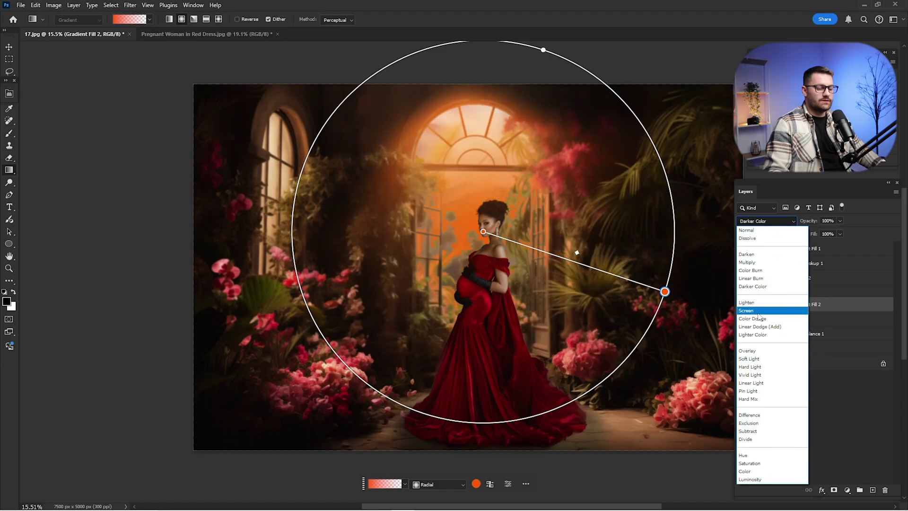
left_click(752, 313)
key("j")
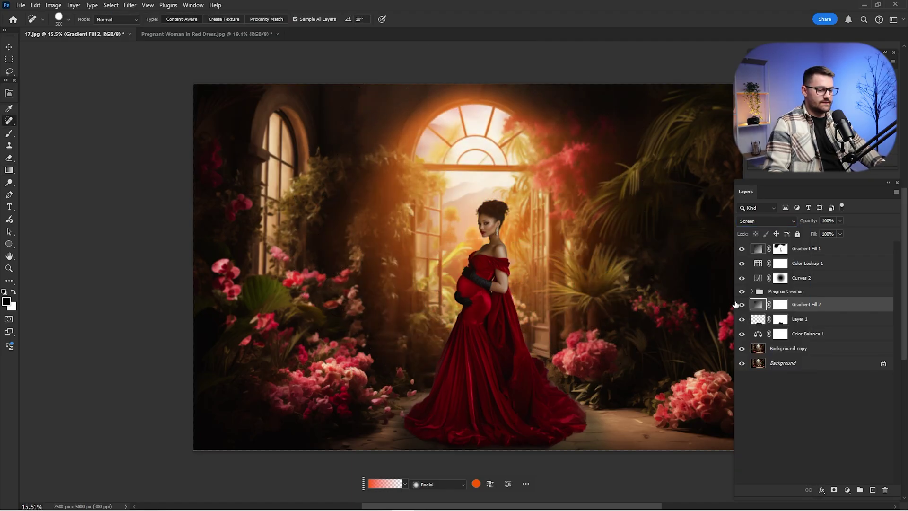
Compare the scene with the new orange gradient fill behind the woman hidden and shown
left_click(741, 305)
left_click(742, 304)
left_click(742, 304)
left_click(742, 304)
left_click(741, 304)
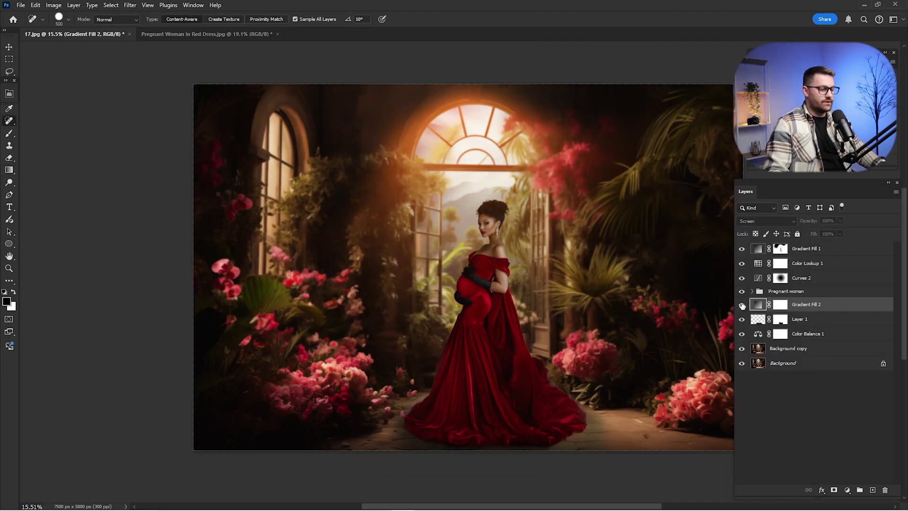
left_click(742, 304)
Set the opacity of the gradient fill behind the woman to 35% and compare it hidden and shown
left_click(836, 222)
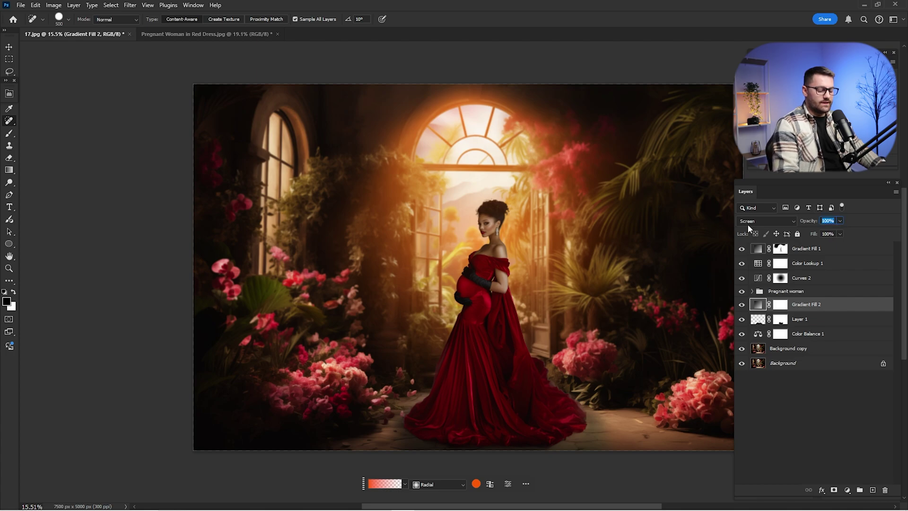
type("35")
key("Return")
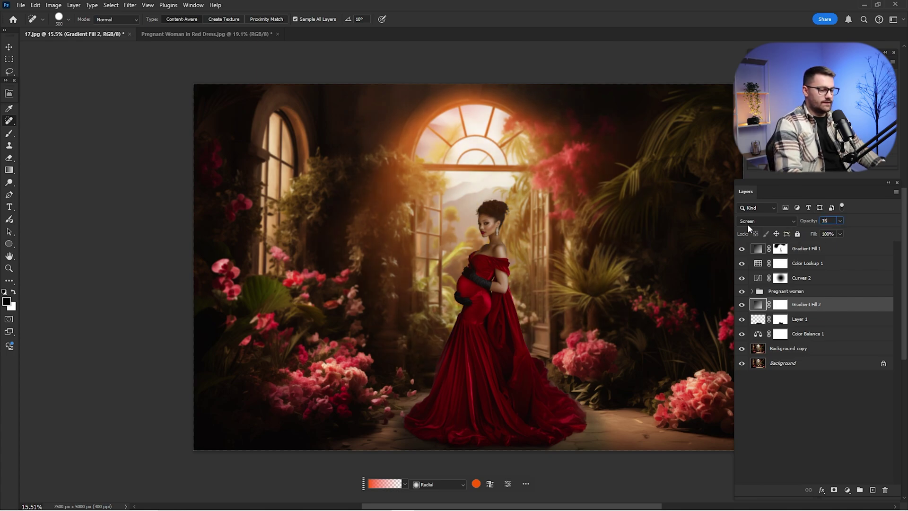
left_click(742, 304)
left_click(742, 305)
Move the centre of the orange gradient behind the woman slightly upward and readjust its outer end point
key("g")
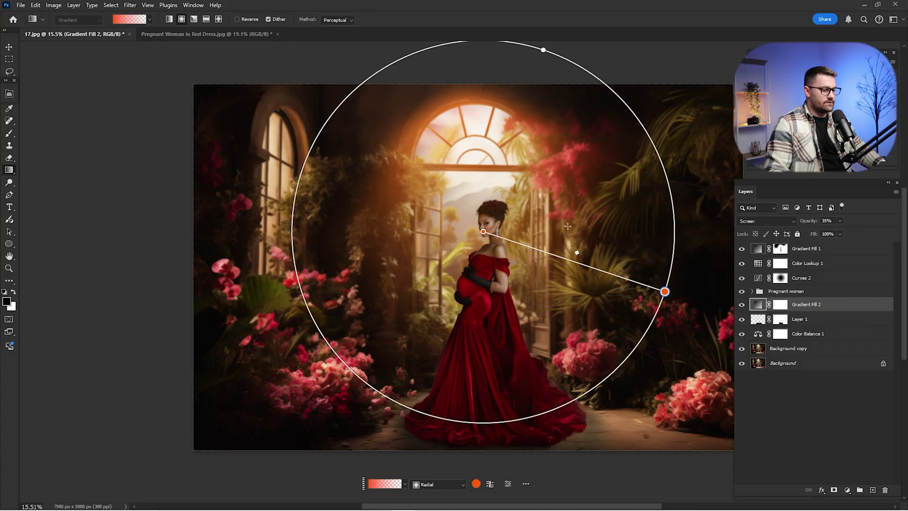
left_click_drag(477, 213, 479, 199)
left_click_drag(659, 258, 642, 296)
Add a Selective Color adjustment at the top of the layer stack, with Reds at Cyan -17, Magenta +3 and Yellow +6
left_click(792, 245)
left_click(847, 490)
left_click(858, 487)
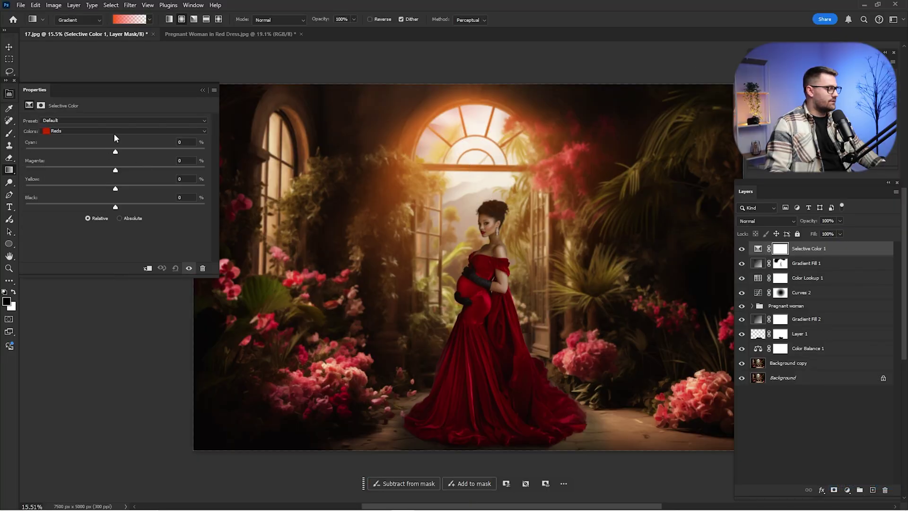
left_click_drag(115, 152, 127, 195)
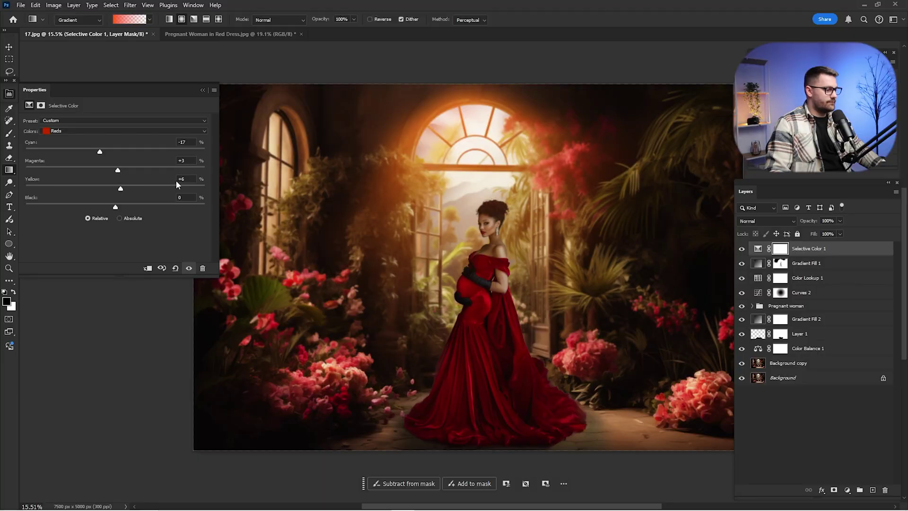
left_click(203, 90)
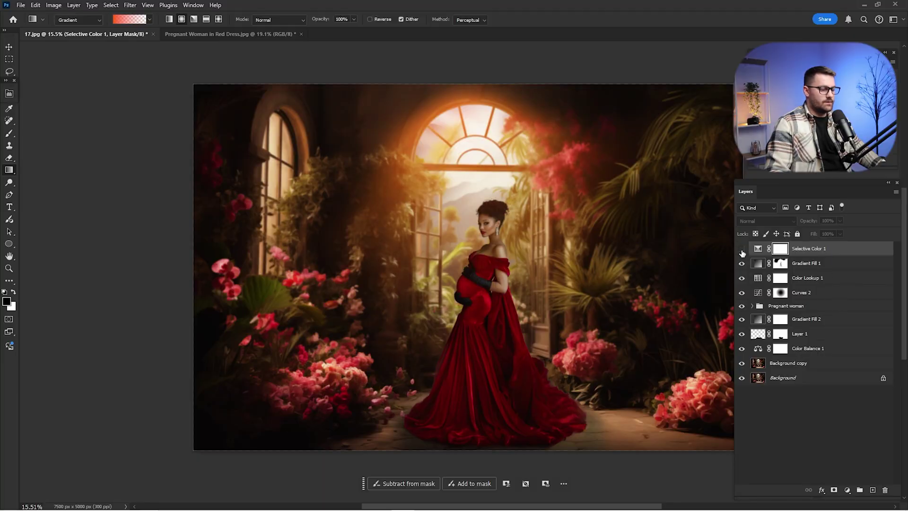
Set the Selective Color layer's opacity to 50%
left_click(830, 220)
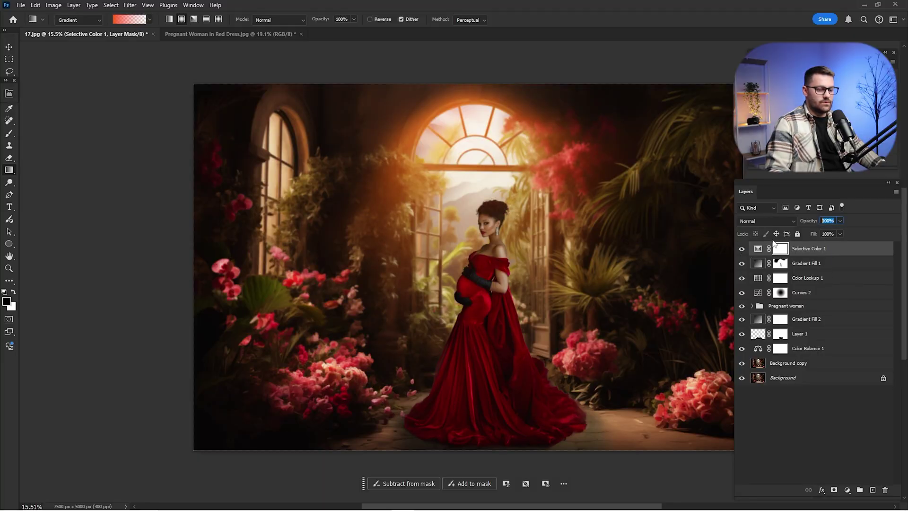
type("50")
key("Return")
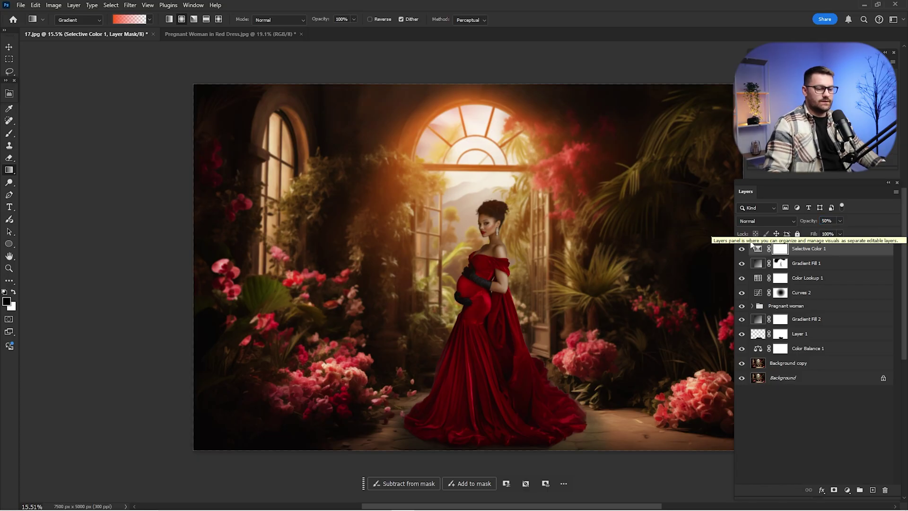
Add a second Selective Color adjustment at the top of the layer stack and choose Blacks as its colour range
left_click(849, 489)
left_click(847, 483)
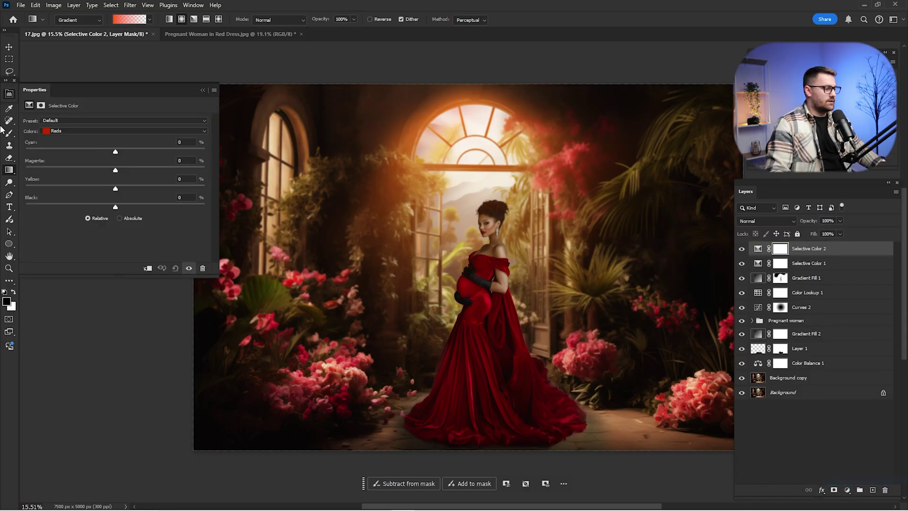
left_click(102, 130)
left_click(81, 198)
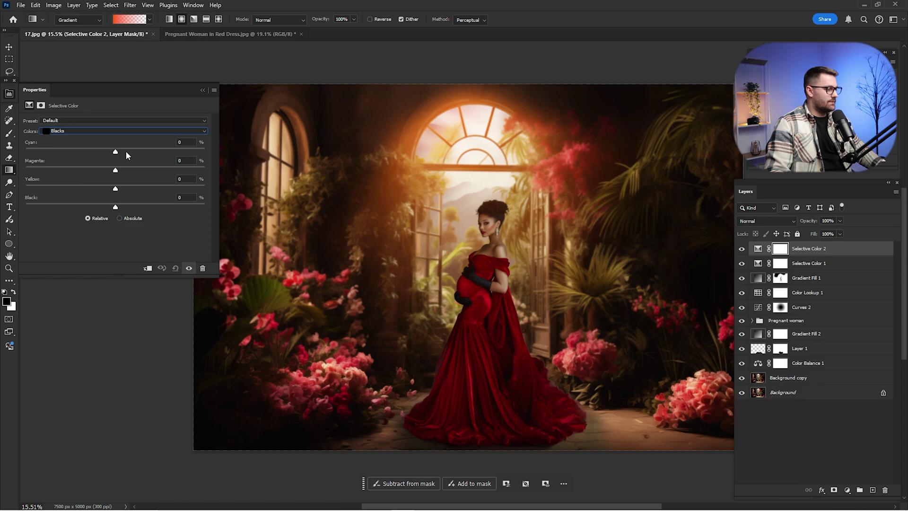
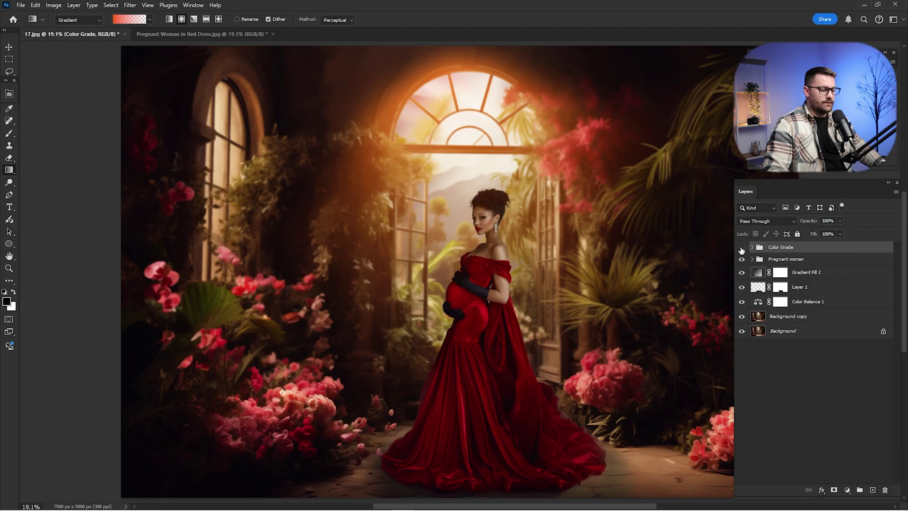
Hide the Color Grade group and add a new empty layer clipped to the Subject layer in the Pregnant woman group
left_click(741, 247)
left_click(753, 259)
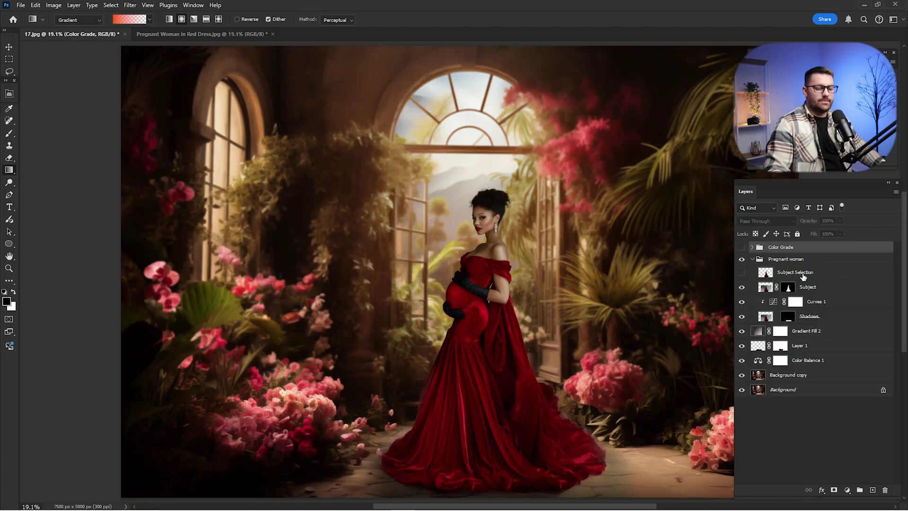
left_click(794, 286)
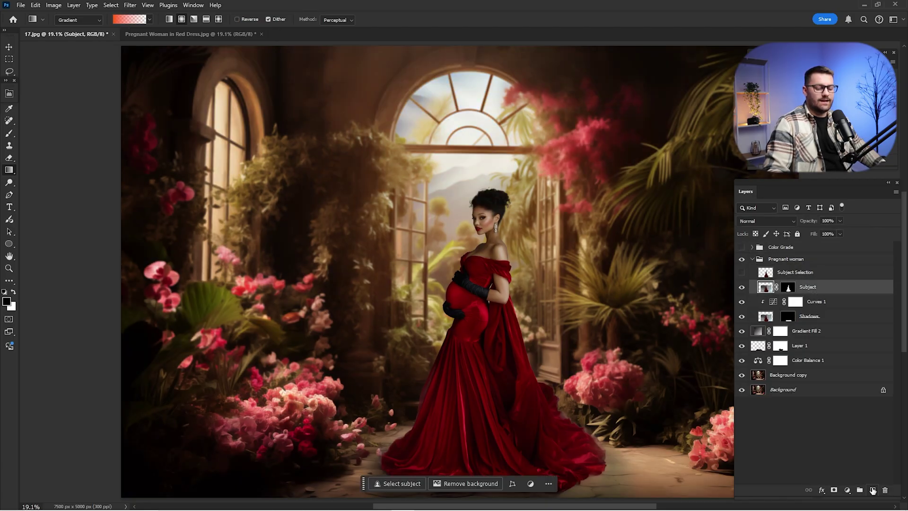
left_click(873, 491)
right_click(786, 287)
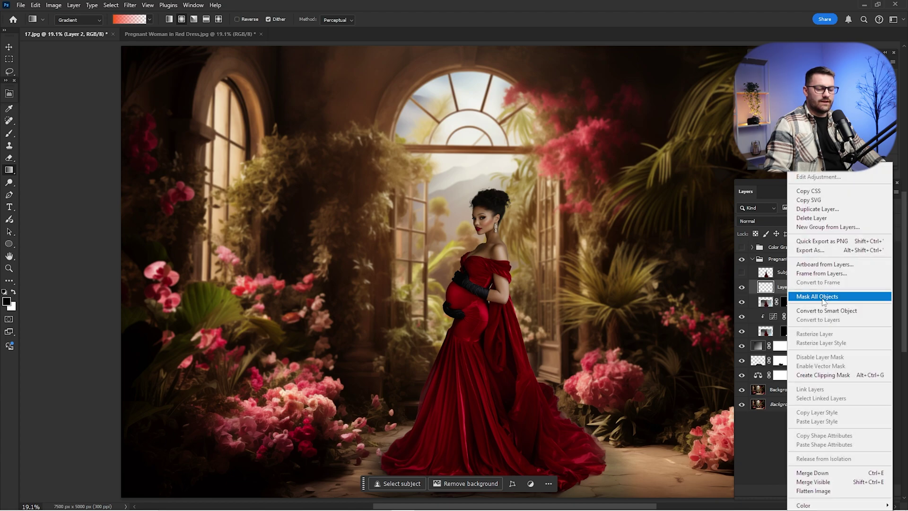
left_click(823, 375)
Sample the dress's deep red as the painting colour and reduce the brush size to 300 px
scroll(573, 449, "up", 10)
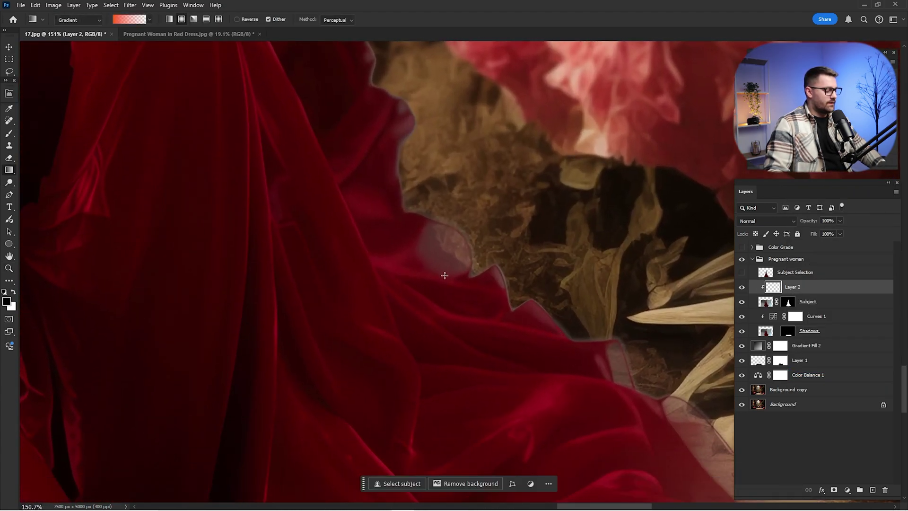
key("i")
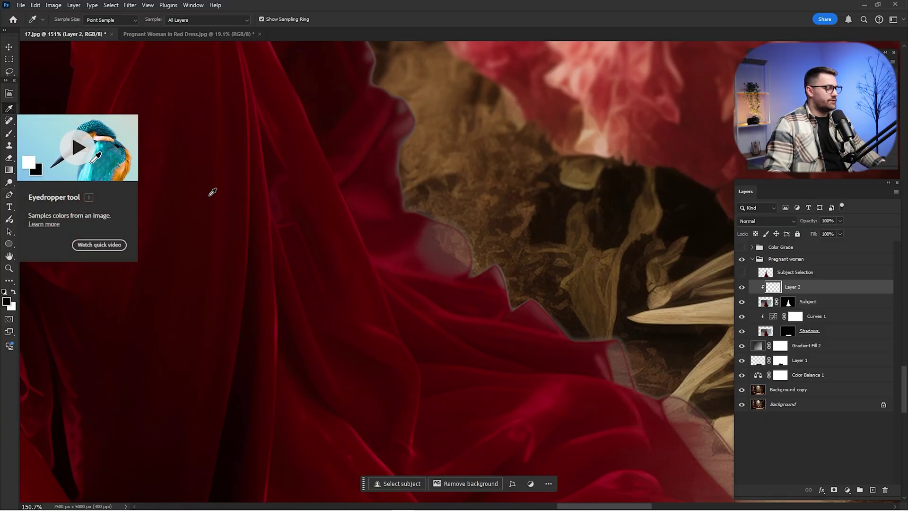
left_click(447, 315)
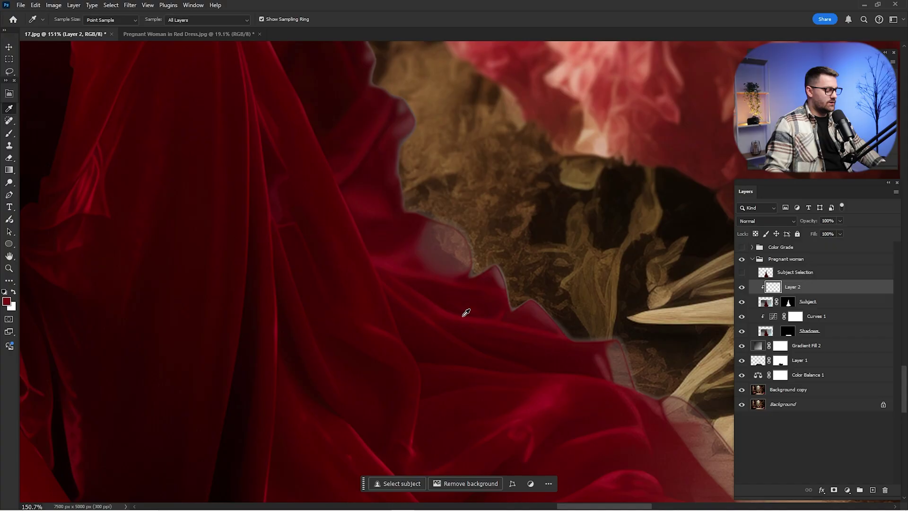
key("b")
key("bracketleft")
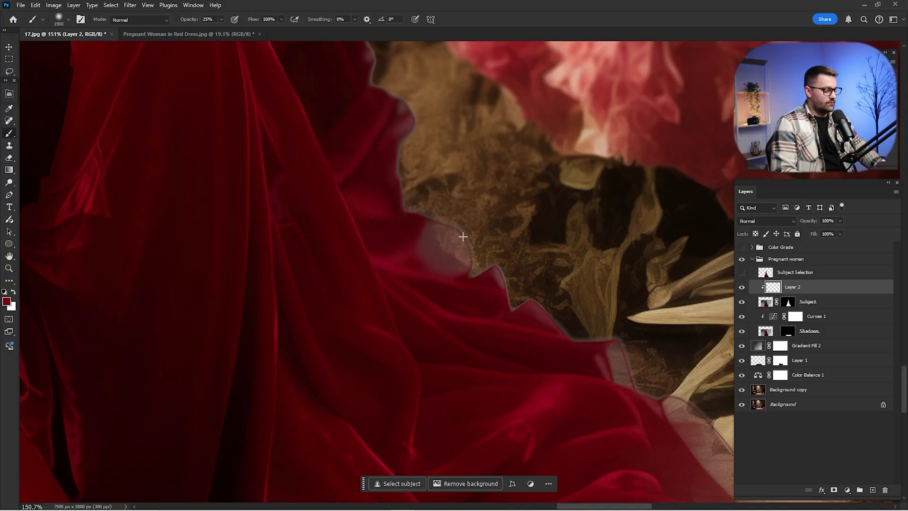
key("bracketleft")
key("bracketleft")
key("bracketleft")
key("bracketleft")
key("bracketleft")
key("bracketleft")
key("bracketleft")
key("bracketleft")
key("bracketleft")
key("bracketleft")
key("bracketleft")
key("bracketleft")
key("bracketleft")
key("bracketleft")
key("bracketleft")
key("bracketleft")
key("bracketleft")
key("bracketleft")
key("bracketleft")
key("bracketleft")
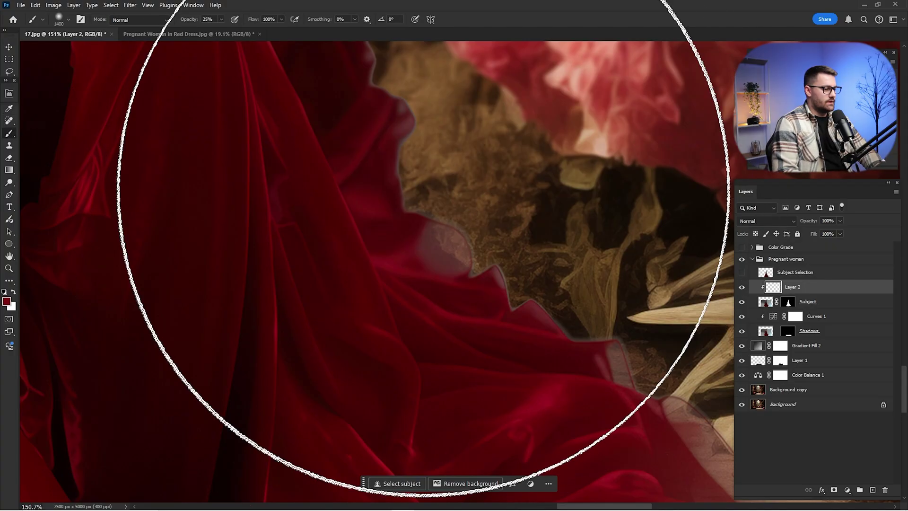
key("bracketright")
key("bracketright")
key("bracketright")
key("bracketright")
key("bracketright")
key("bracketright")
key("bracketright")
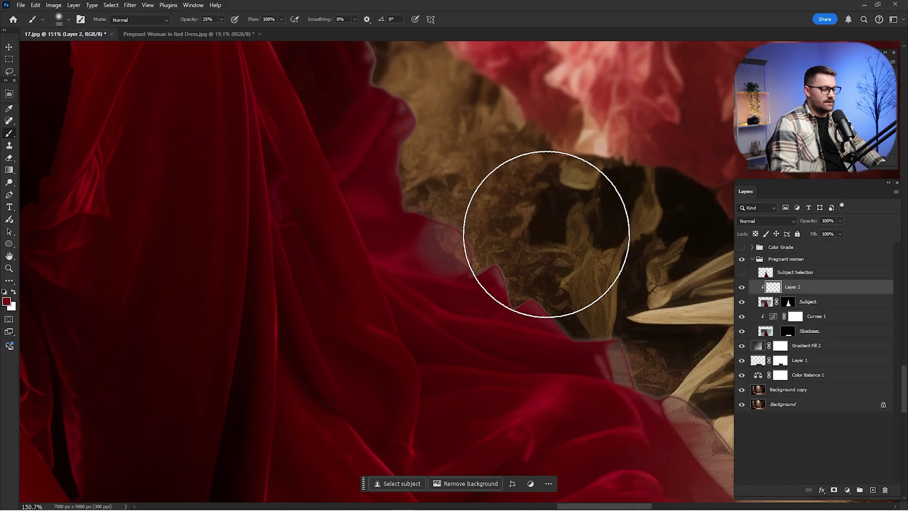
Paint the sampled red over the pale translucent edges along the side of the dress's train at 25% brush opacity
left_click_drag(603, 281, 454, 190)
key("bracketleft")
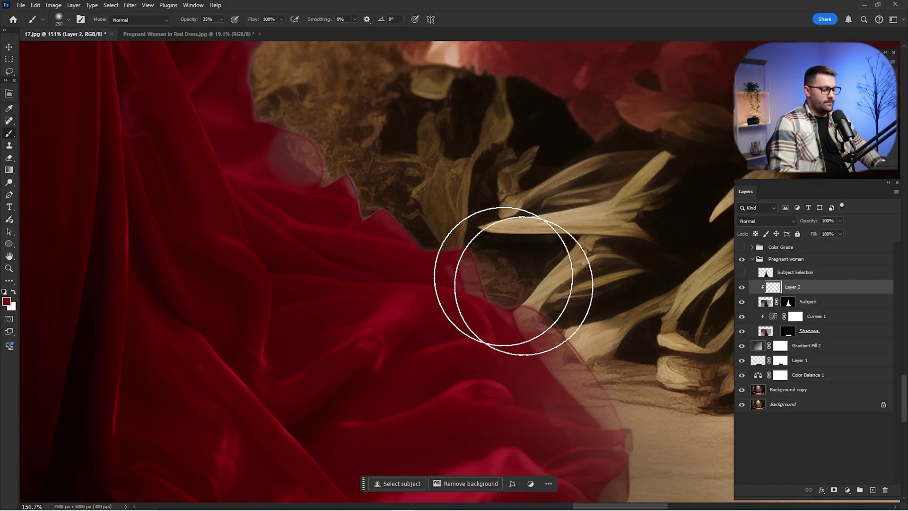
left_click_drag(343, 168, 540, 388)
left_click_drag(384, 101, 410, 246)
left_click_drag(557, 401, 416, 172)
left_click_drag(493, 316, 393, 157)
left_click_drag(494, 232, 629, 365)
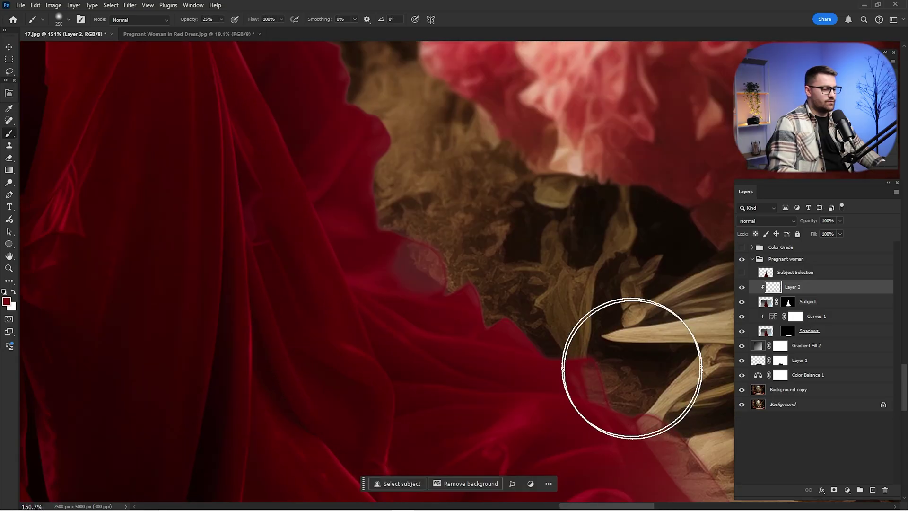
left_click_drag(618, 334, 490, 233)
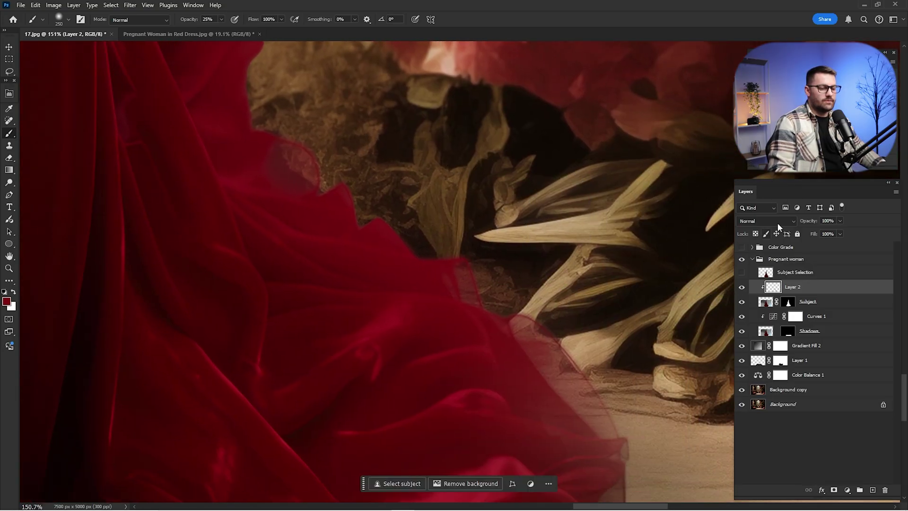
Set the clipped paint layer's blend mode to Color and tint the sheer lower edge of the train red
left_click(777, 221)
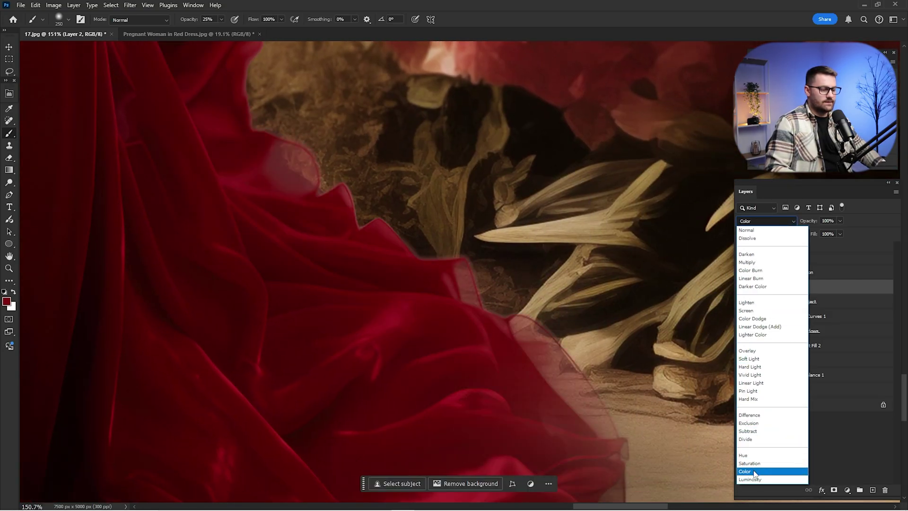
left_click(753, 472)
left_click_drag(614, 391, 517, 293)
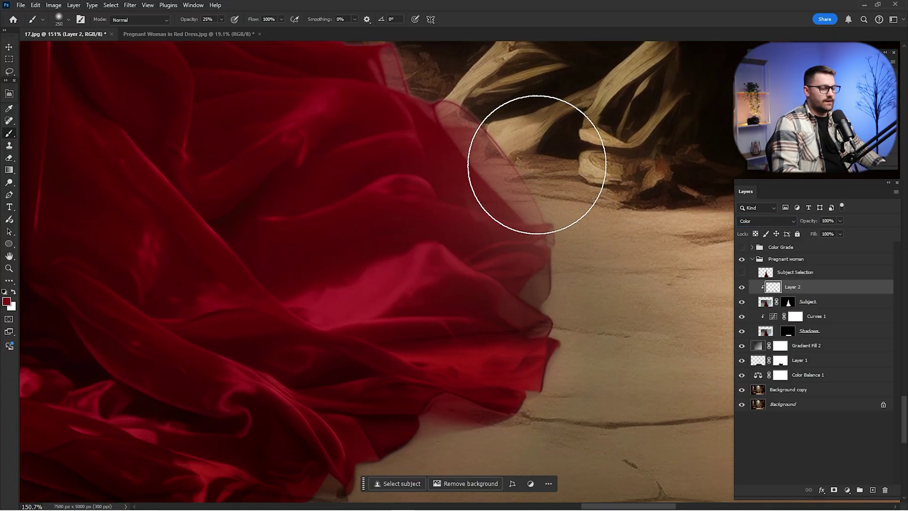
left_click_drag(495, 106, 582, 258)
left_click_drag(533, 172, 503, 173)
left_click_drag(500, 192, 571, 282)
left_click_drag(513, 189, 728, 221)
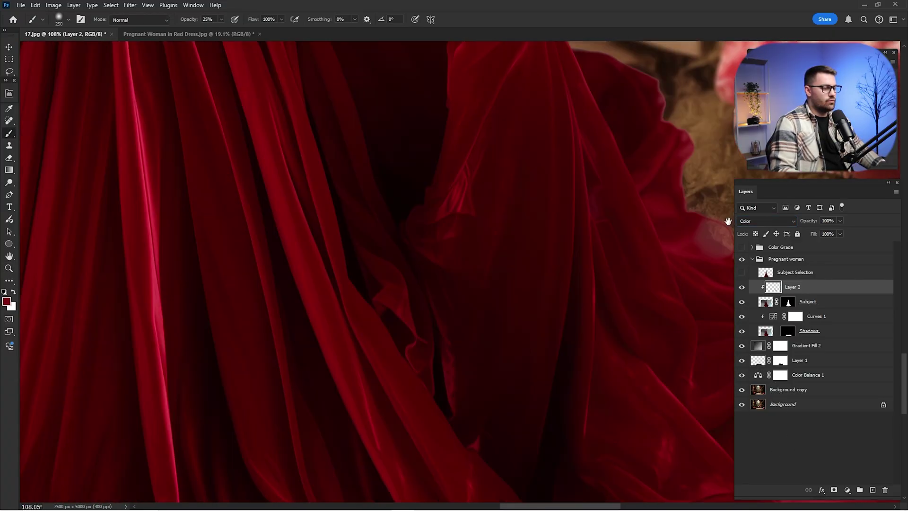
Brush the sampled red along the pale fringes on the opposite side of the dress and its remaining outer edges
left_click_drag(302, 255, 495, 211)
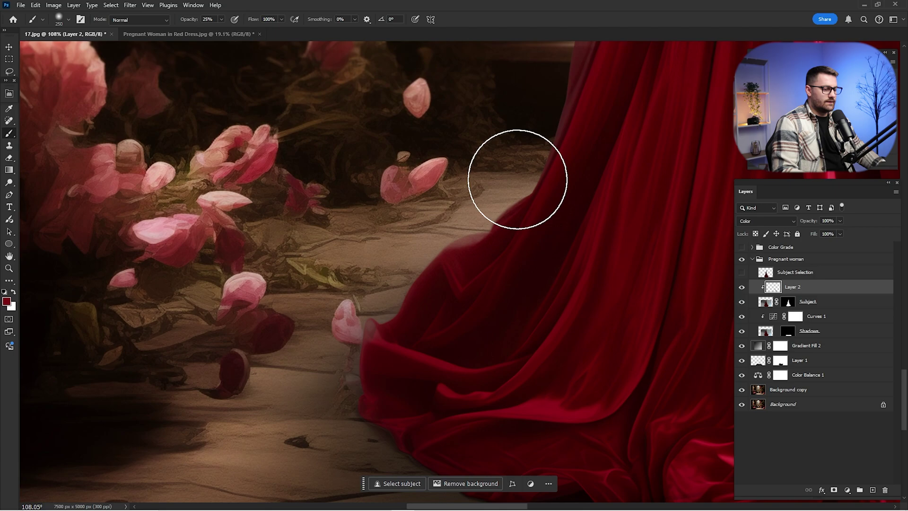
left_click_drag(517, 179, 432, 380)
left_click_drag(511, 194, 508, 104)
left_click_drag(418, 355, 442, 188)
left_click_drag(602, 270, 265, 243)
left_click_drag(709, 256, 355, 251)
left_click_drag(648, 127, 584, 258)
left_click_drag(465, 173, 591, 397)
left_click_drag(402, 208, 478, 397)
left_click_drag(440, 236, 541, 466)
left_click_drag(475, 211, 539, 391)
left_click_drag(443, 225, 577, 450)
key("ctrl+0")
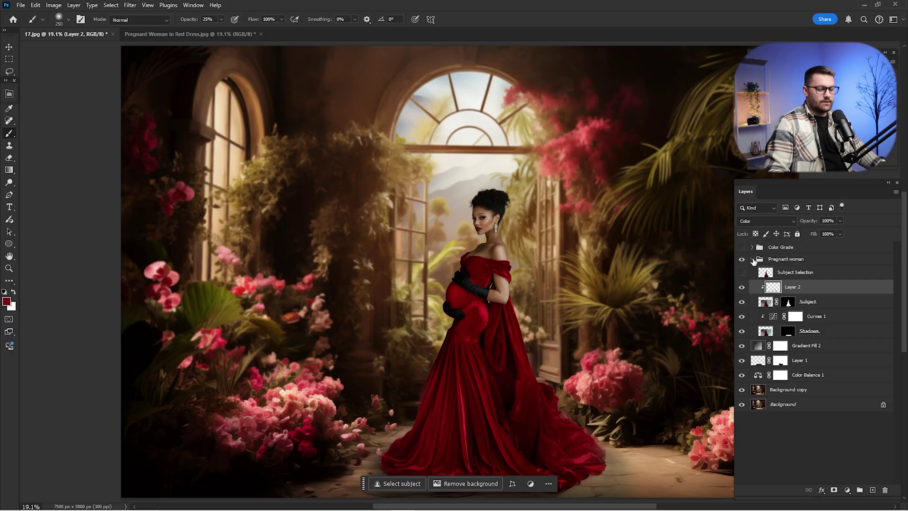
Collapse the Pregnant woman group and turn the Color Grade group back on
left_click(752, 259)
left_click(741, 247)
left_click(785, 247)
Compare the full composite with the original Background layer shown alone
left_click(742, 333, "alt")
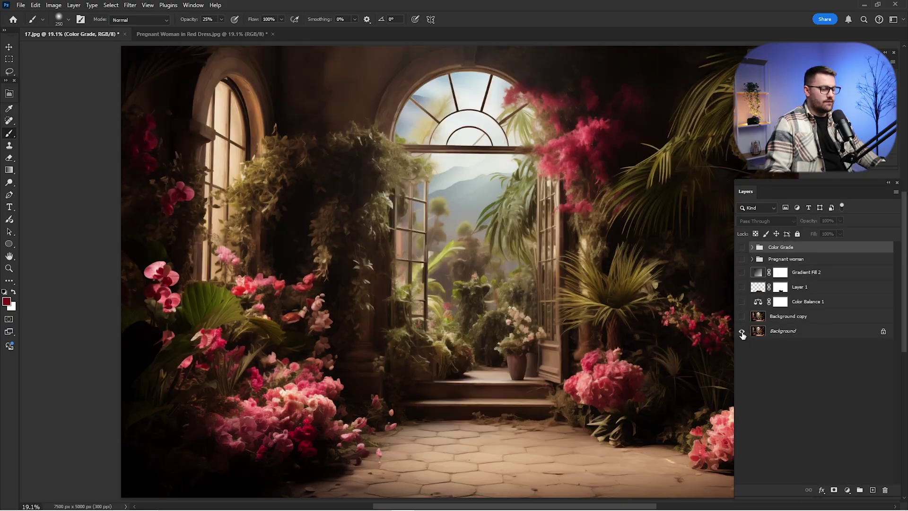
left_click(741, 332, "alt")
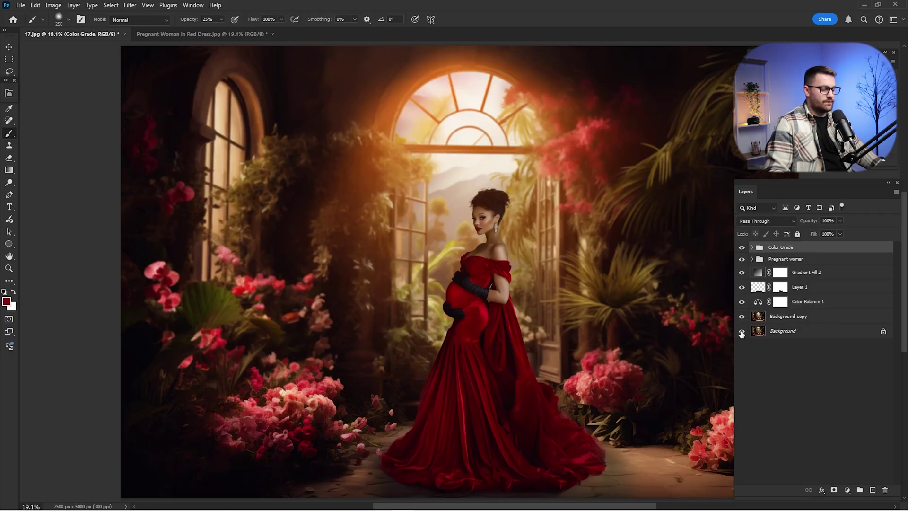
left_click(741, 333, "alt")
left_click(741, 333, "alt")
scroll(596, 368, "right", 1)
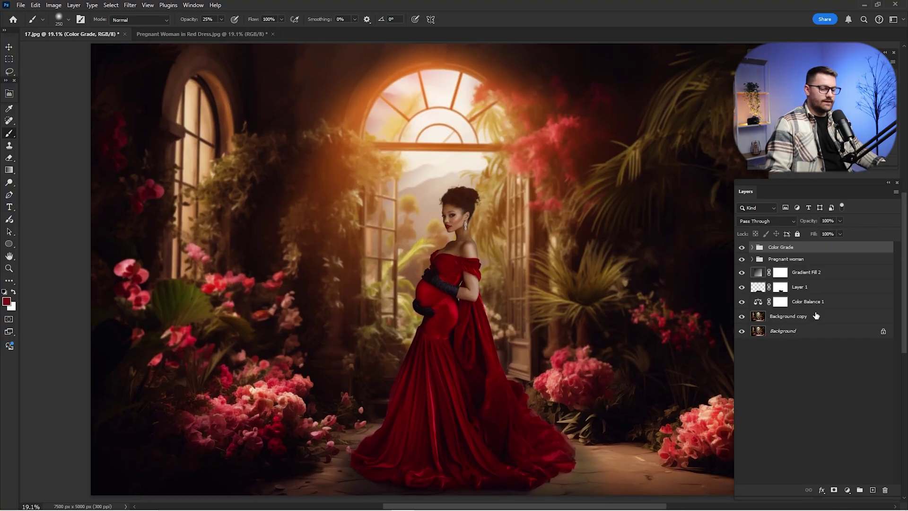
Group all layers from Color Grade down to Background copy under the default group name
left_click(804, 320, "shift")
right_click(780, 249)
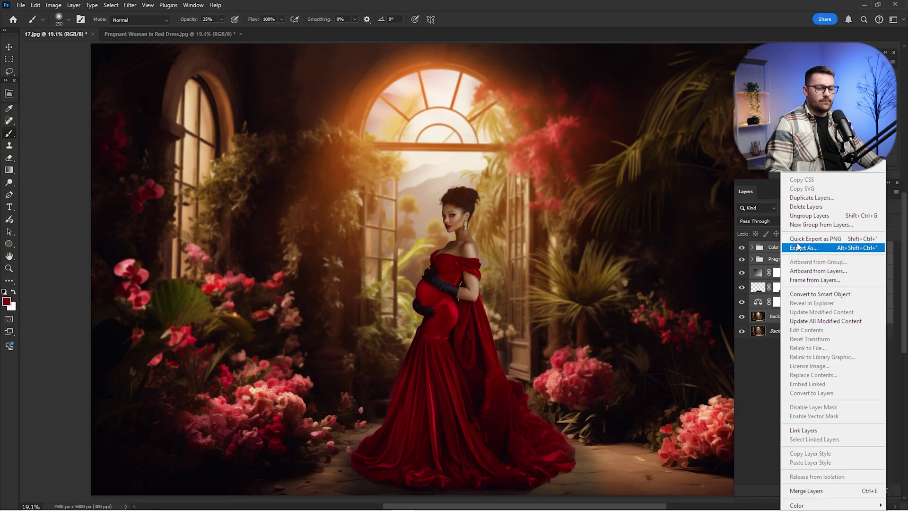
left_click(810, 225)
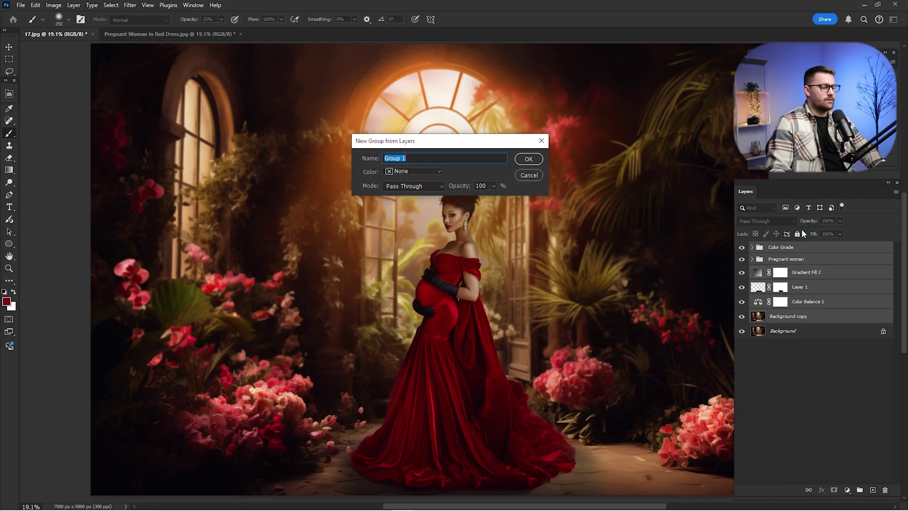
key("Return")
Merge a duplicate of the new group into a single layer and hide the original group
left_click_drag(801, 247, 873, 489)
right_click(776, 250)
left_click(800, 491)
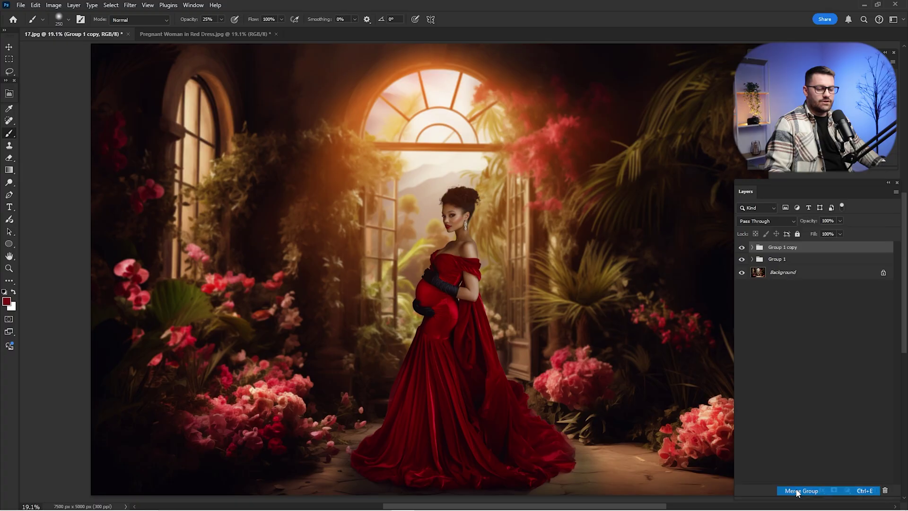
left_click(741, 260)
Toggle the merged composite layer's visibility to compare it with the original background
left_click(741, 248)
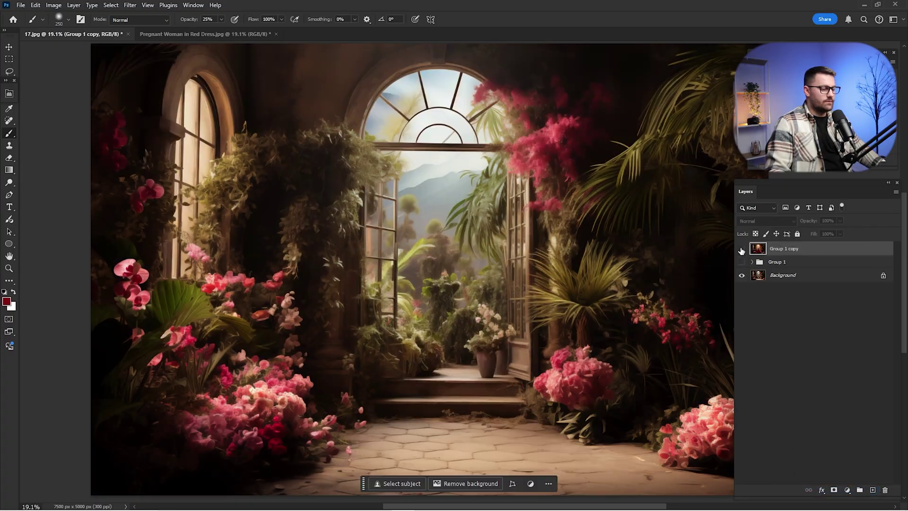
left_click(742, 248)
left_click(742, 250)
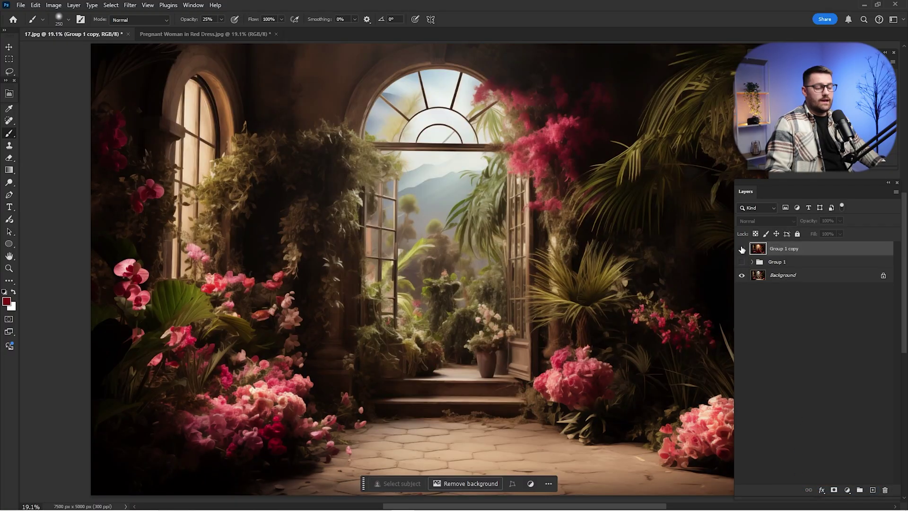
left_click(742, 248)
left_click(741, 249)
left_click(742, 249)
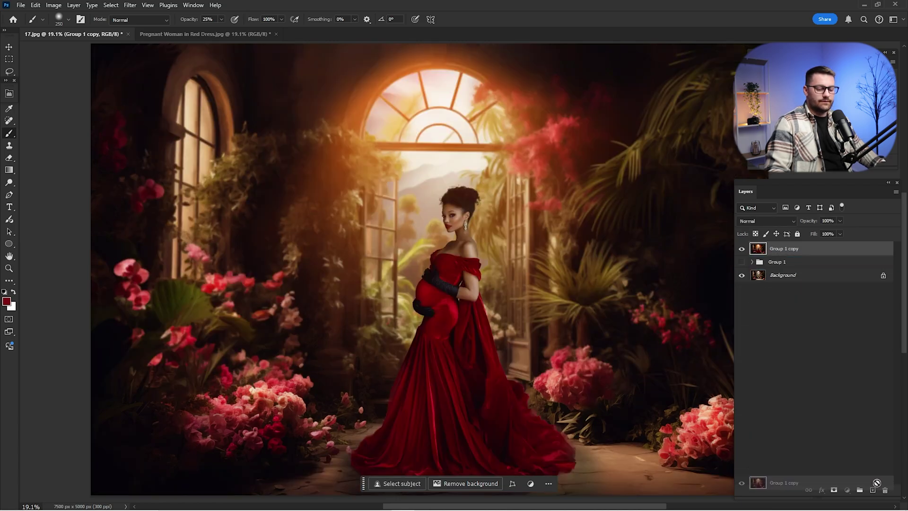
Duplicate the merged composite layer and open the copy in the Camera Raw Filter
key("ctrl+j")
left_click(128, 5)
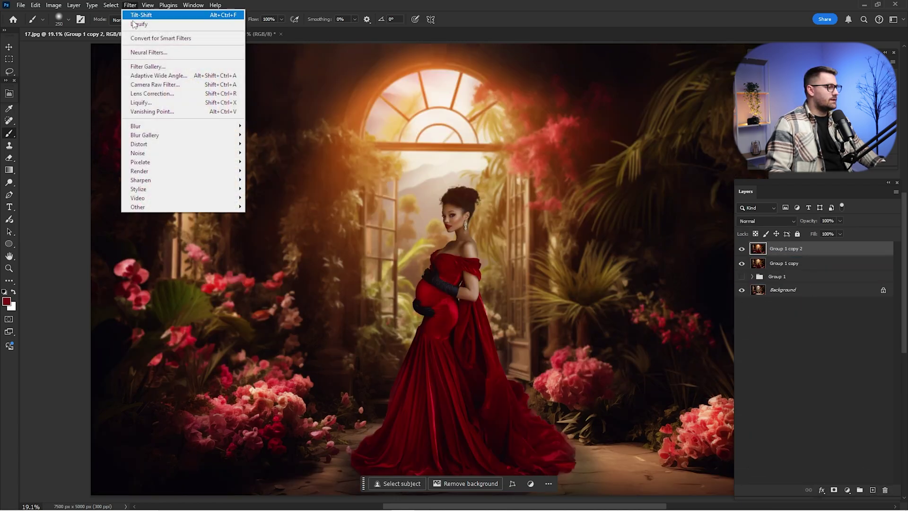
left_click(161, 81)
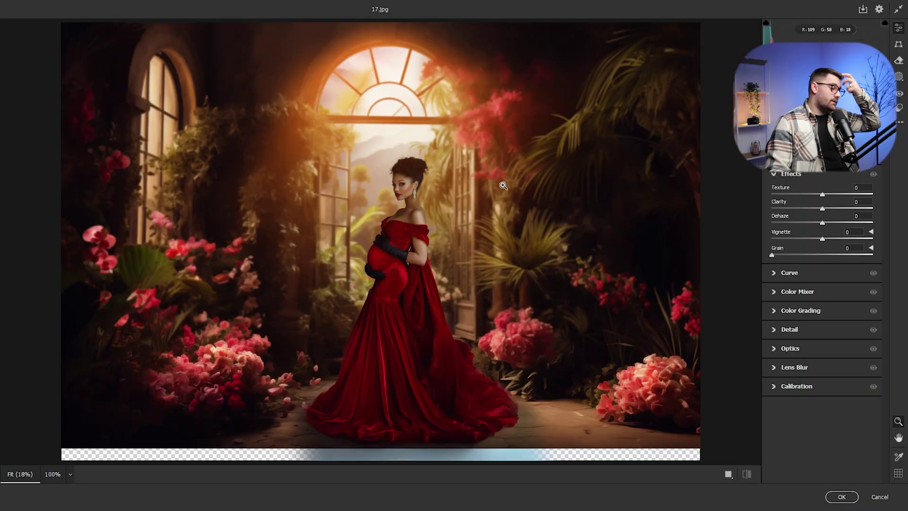
Apply Film Portrait Preset 1 to the composite and return to the filter's editing settings
left_click(899, 108)
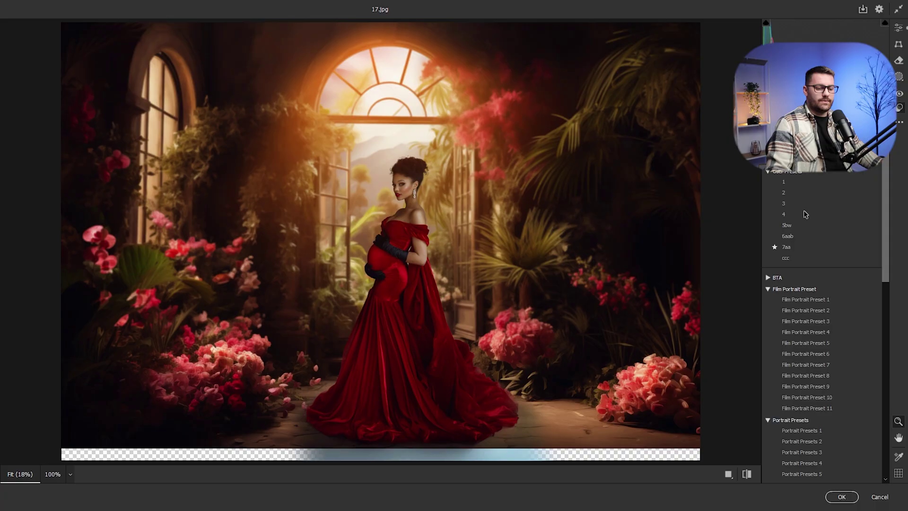
left_click(794, 310)
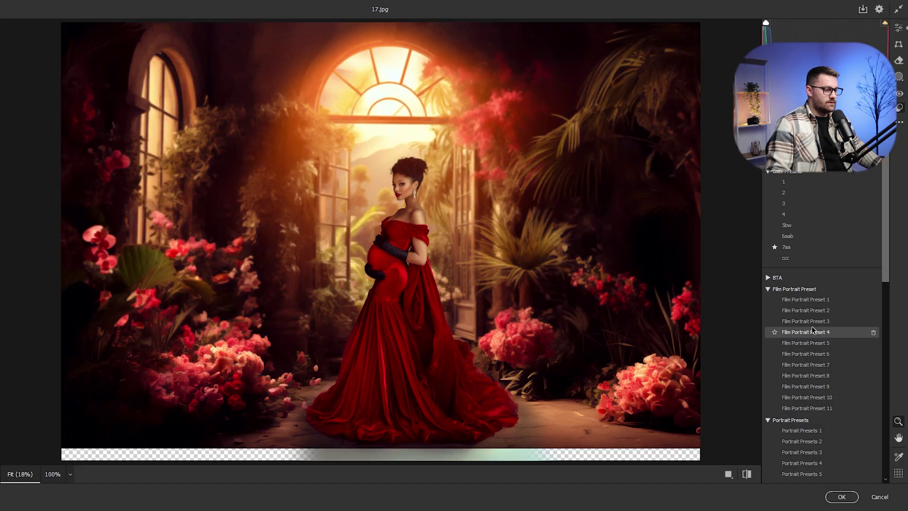
left_click(805, 303)
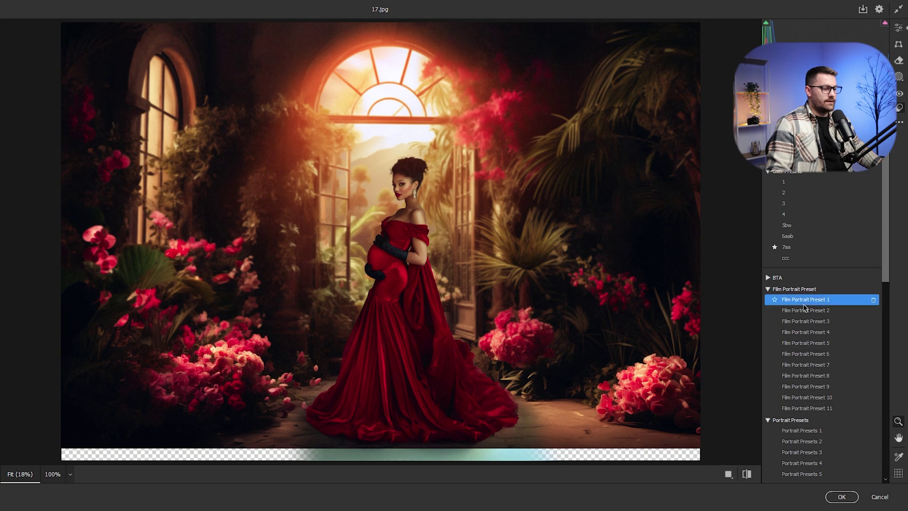
left_click(899, 46)
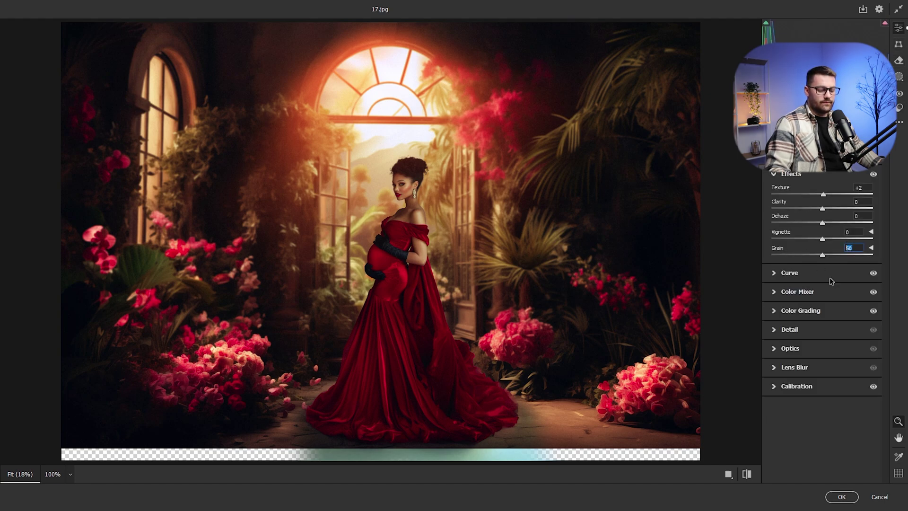
Set the Grain to 0, apply the Camera Raw grade, and compare the image with and without the graded layer
type("0")
left_click(842, 496)
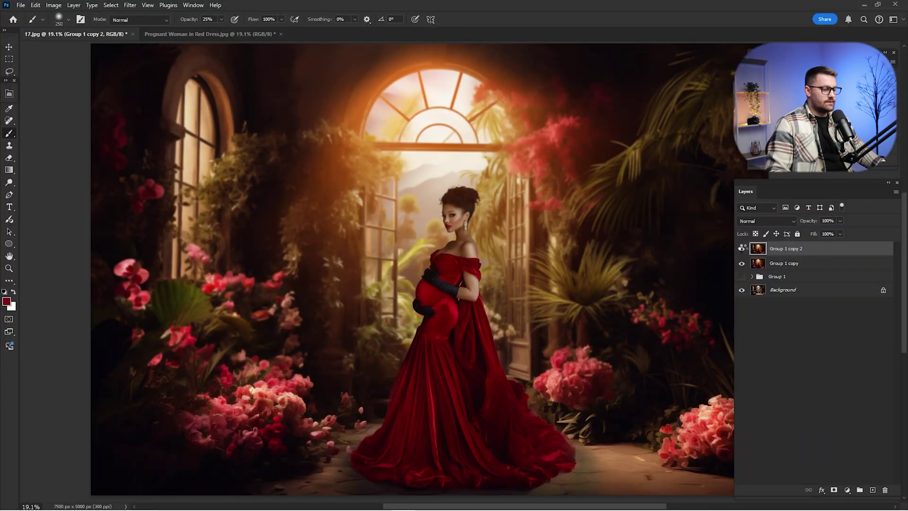
left_click(742, 249)
left_click(742, 249)
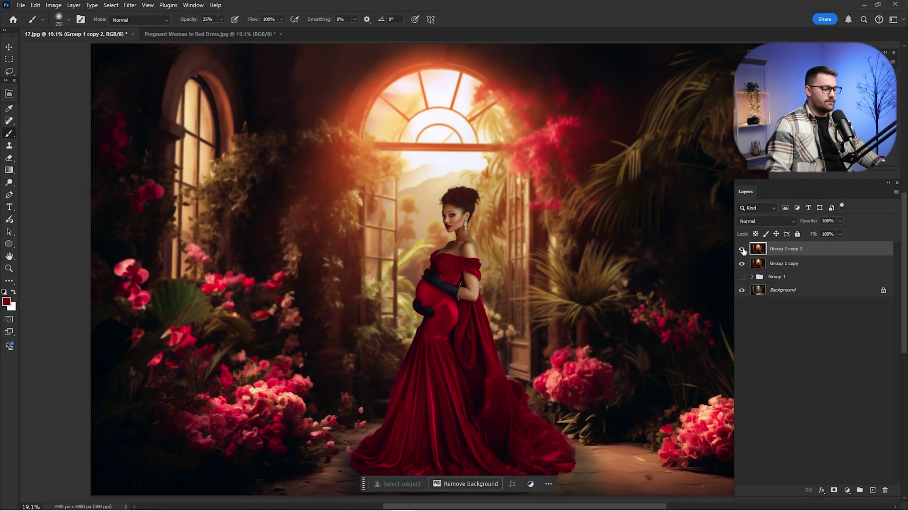
left_click(743, 250)
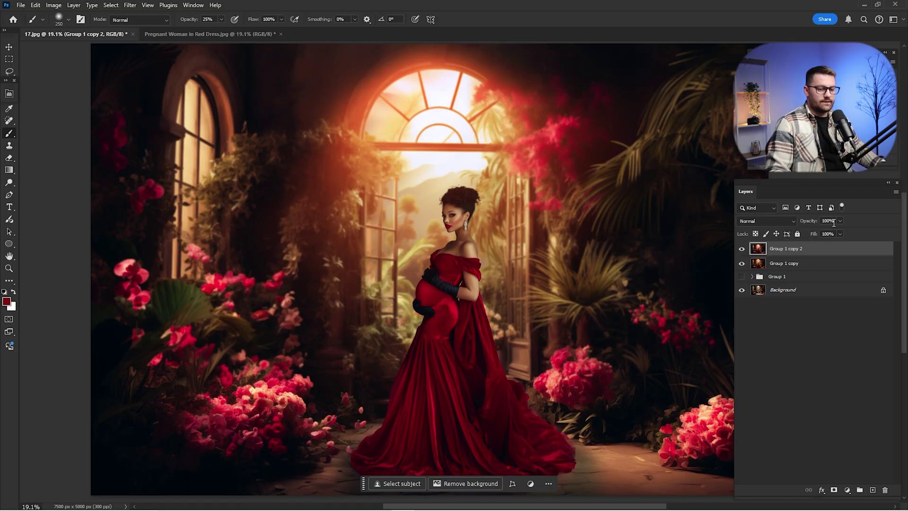
Lower the graded copy's opacity to 45% and merge it with the Group 1 copy layer beneath
type("45")
key("Return")
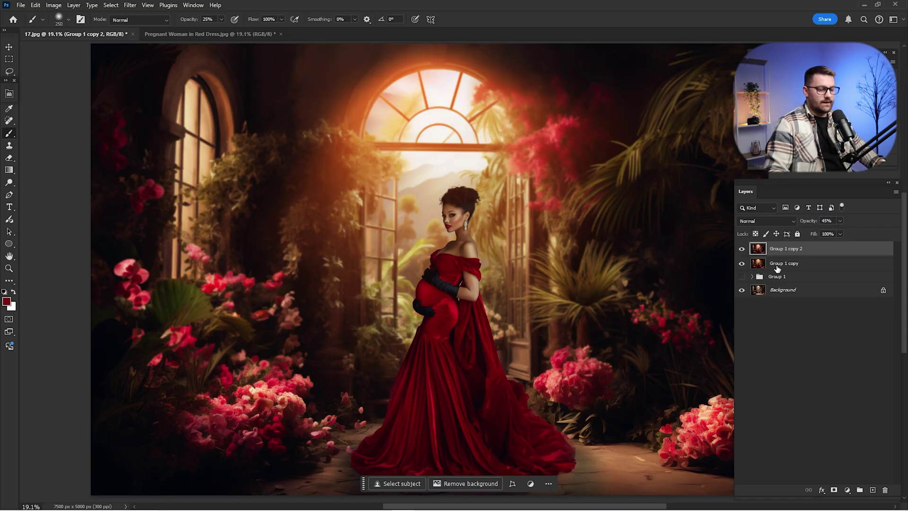
left_click(785, 263, "shift")
right_click(787, 257)
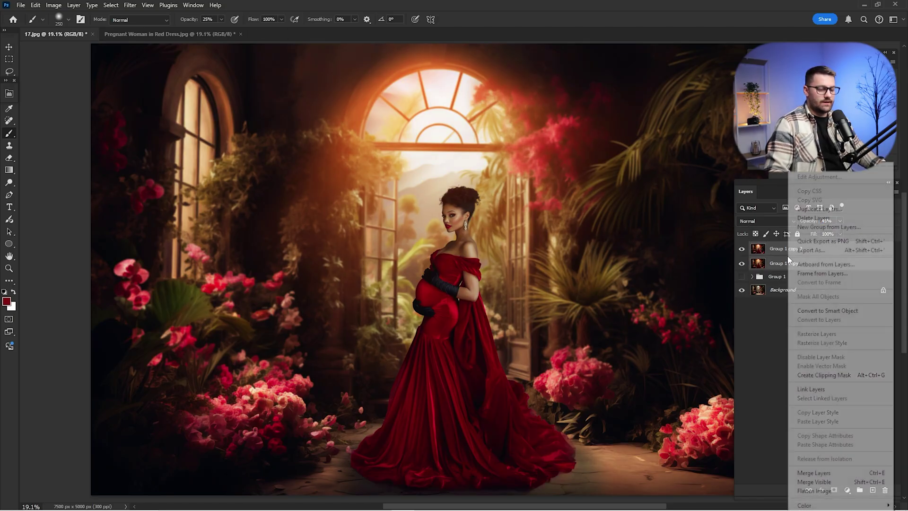
left_click(816, 472)
Toggle the merged graded layer's visibility to compare the final composite with the original background
left_click(742, 251)
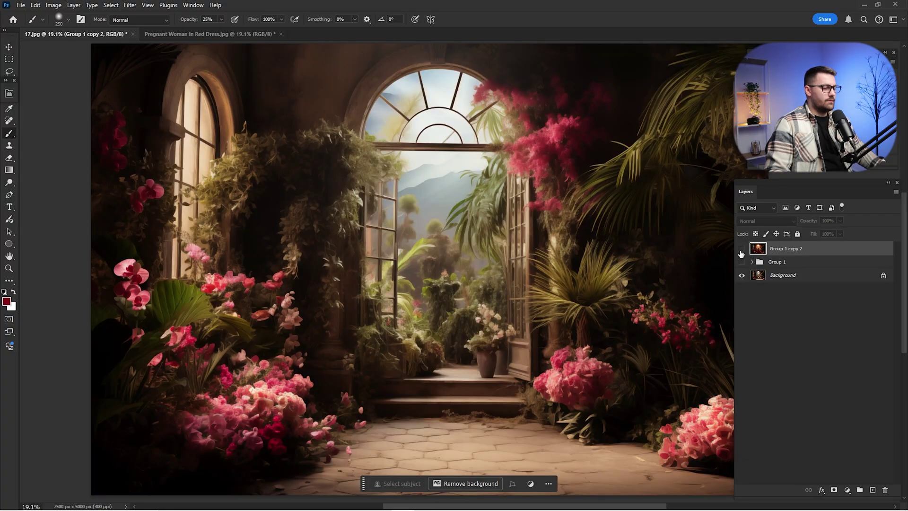
left_click(741, 251)
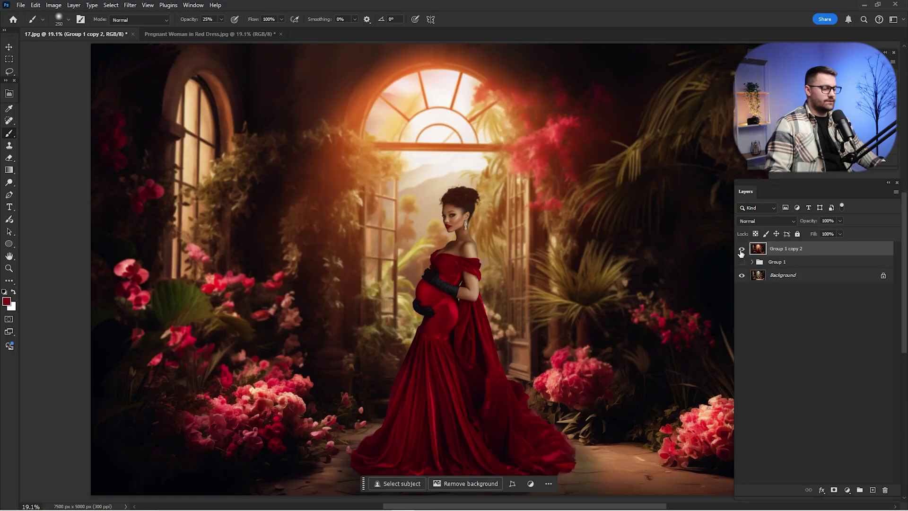
left_click(741, 251)
left_click(741, 251)
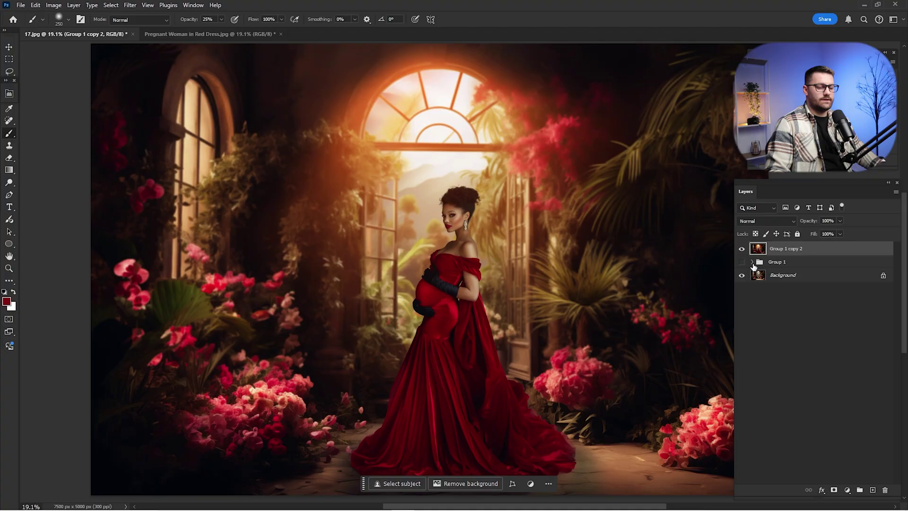
Duplicate the Subject layer inside the Pregnant woman group, move the original above all other layers, and collapse Group 1
left_click(752, 262)
left_click(760, 286)
left_click(813, 331)
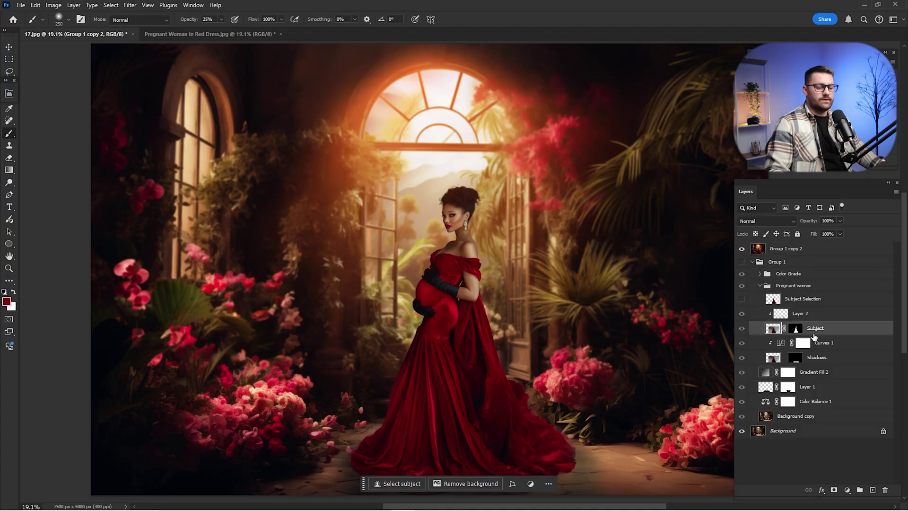
key("ctrl+j")
left_click(815, 346)
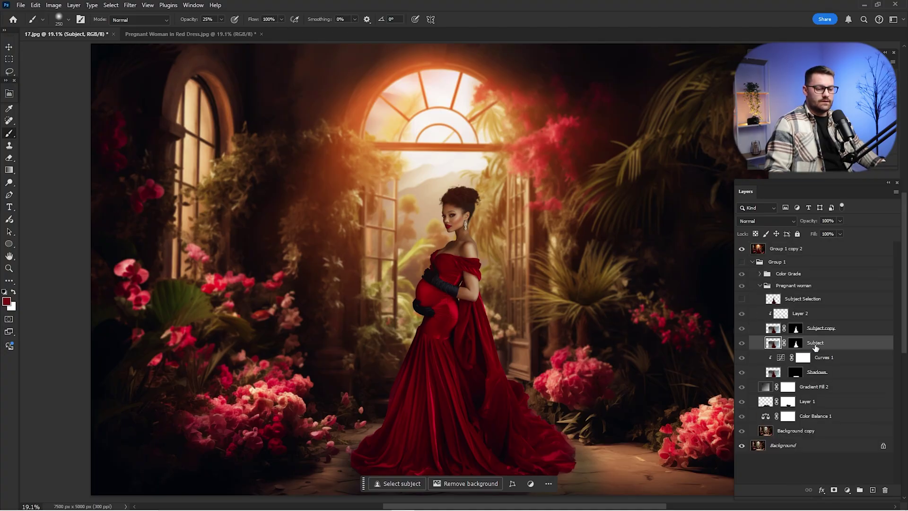
left_click_drag(815, 346, 809, 245)
left_click(752, 276)
Fill the top Subject layer's mask with white to reveal the full original studio photo
left_click(781, 250)
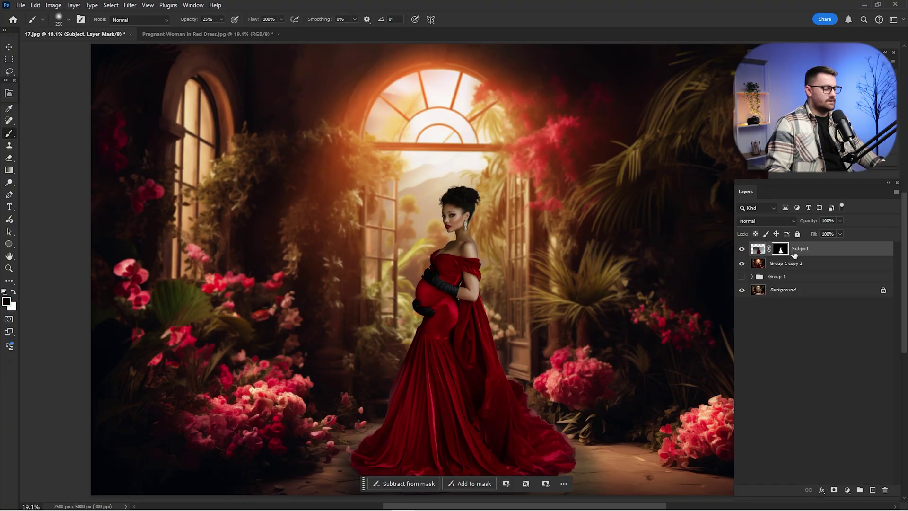
key("ctrl+BackSpace")
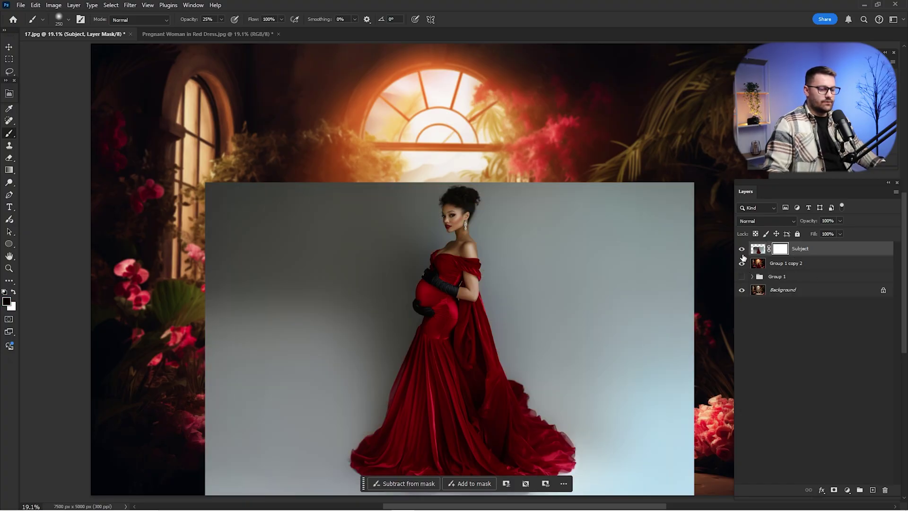
key("ctrl+0")
left_click_drag(570, 252, 539, 203)
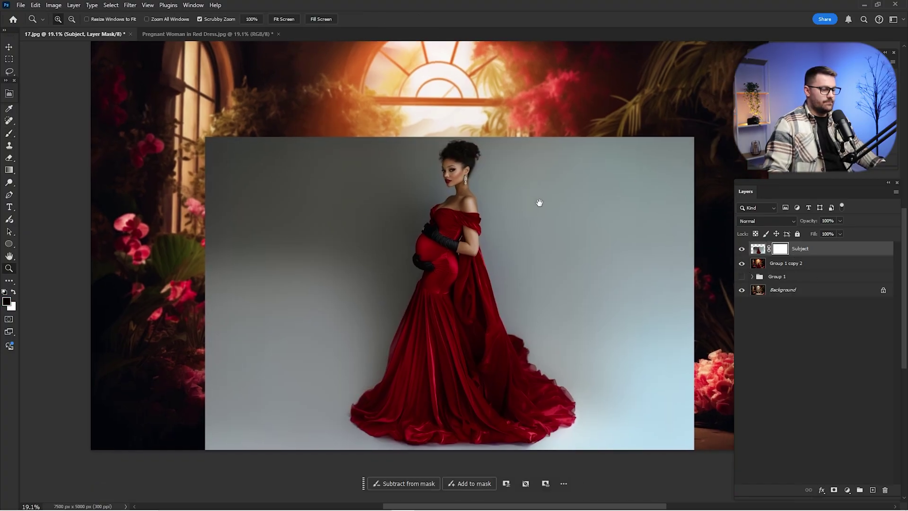
Toggle the unmasked Subject layer's visibility to compare the studio photo with the finished composite
left_click(742, 248)
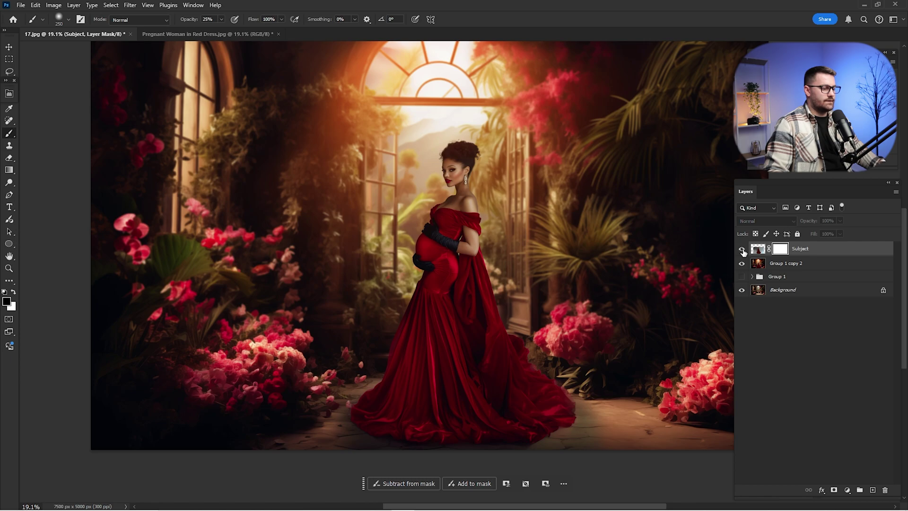
left_click(742, 249)
left_click(742, 249)
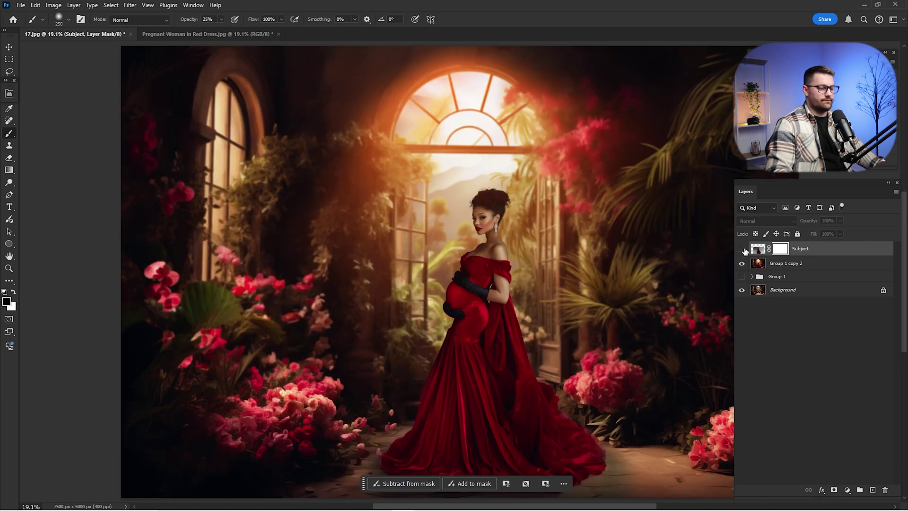